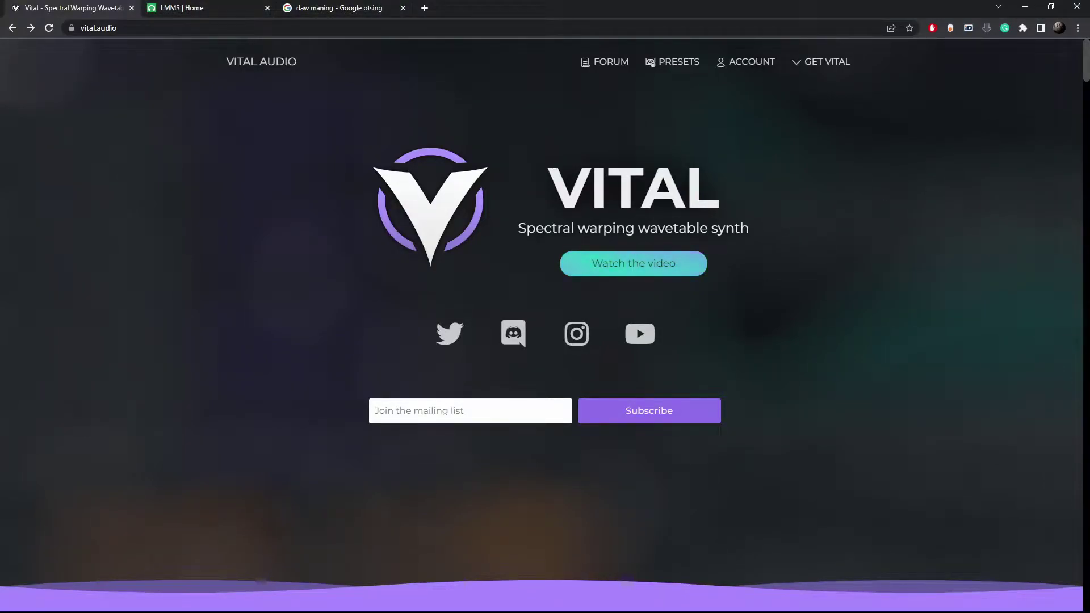
Step: Scroll the vital.audio homepage down to the Get Vital pricing cards and choose the free Basic pack
click(126, 29)
click(182, 149)
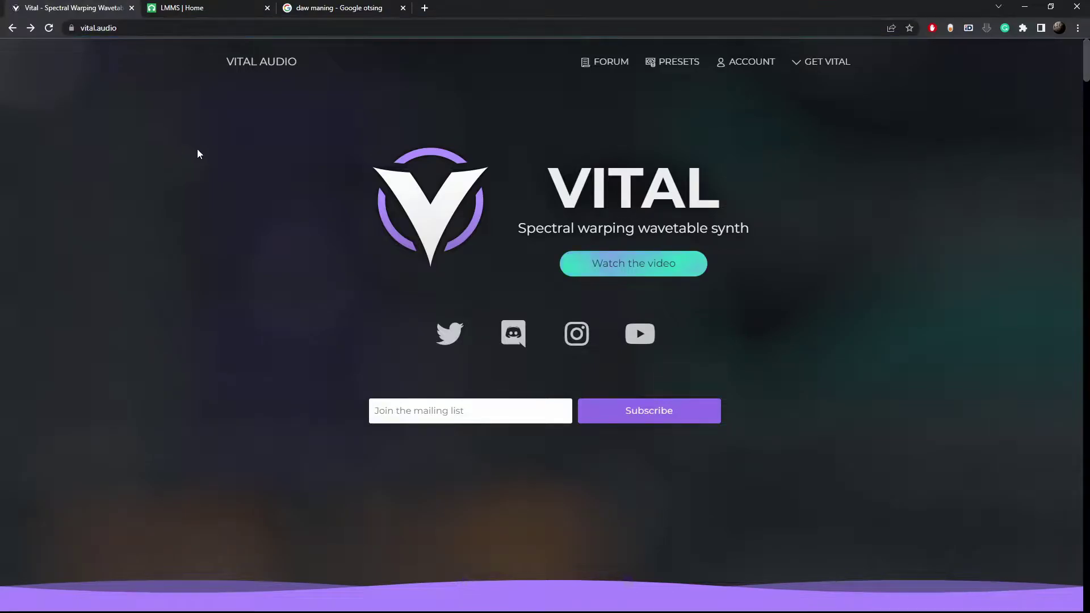
scroll(433, 210, down, 5)
scroll(364, 221, down, 15)
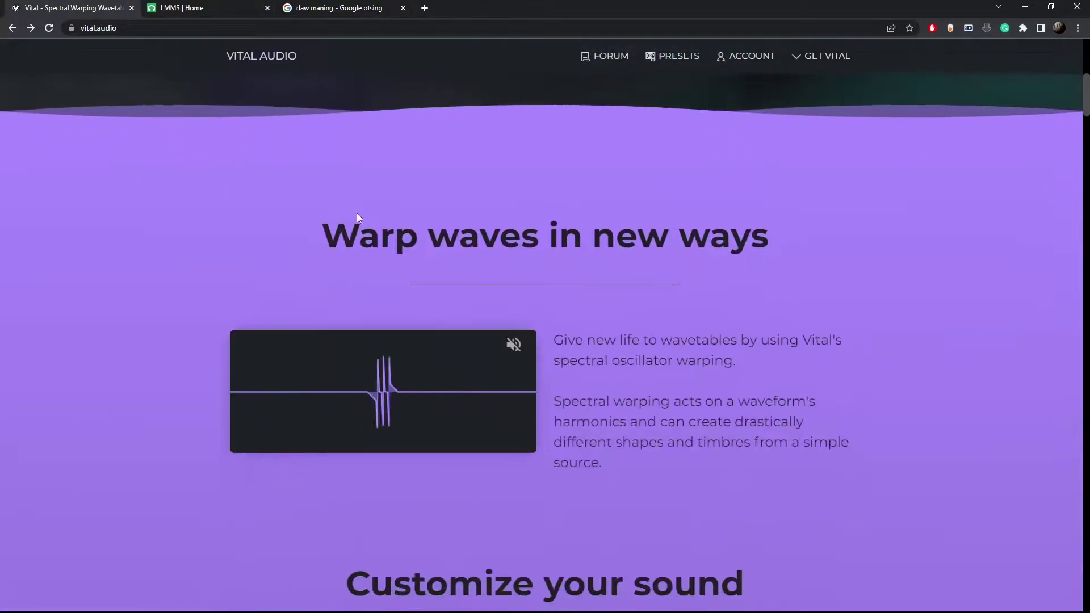
scroll(283, 194, down, 15)
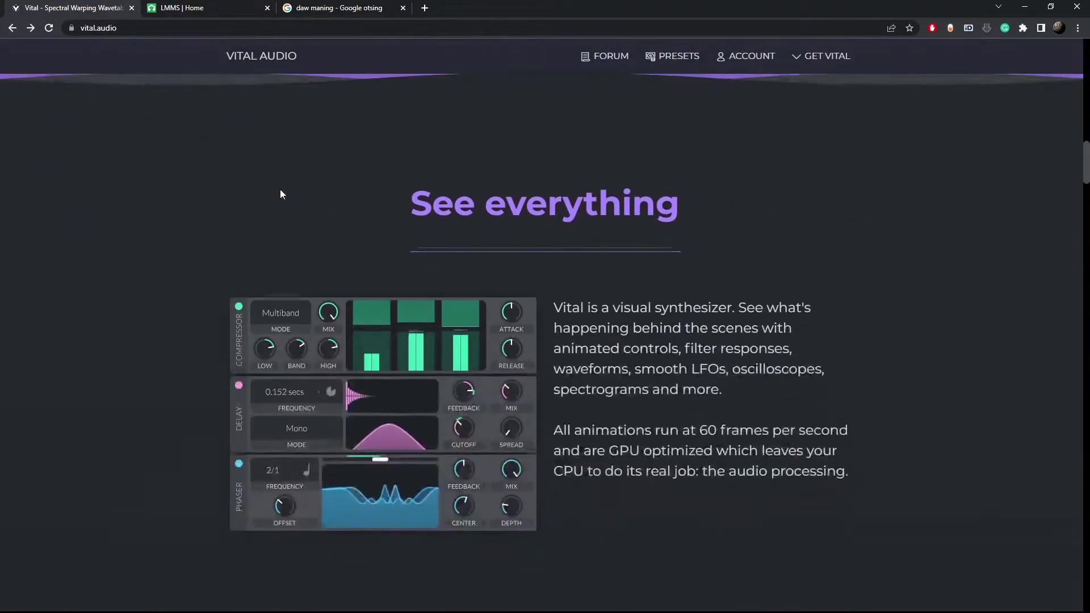
scroll(280, 195, down, 15)
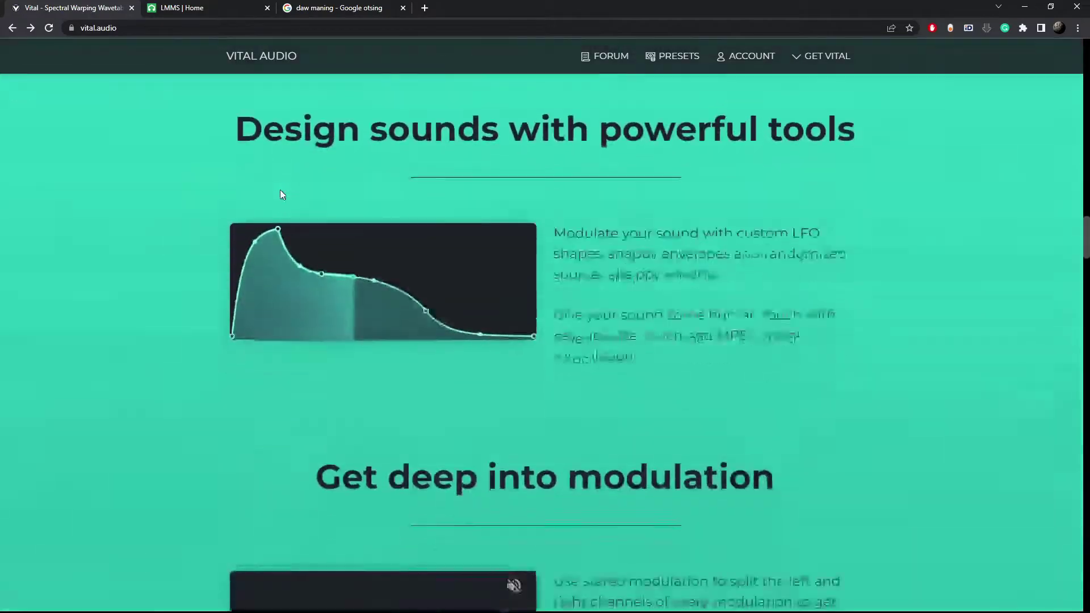
scroll(280, 195, down, 1)
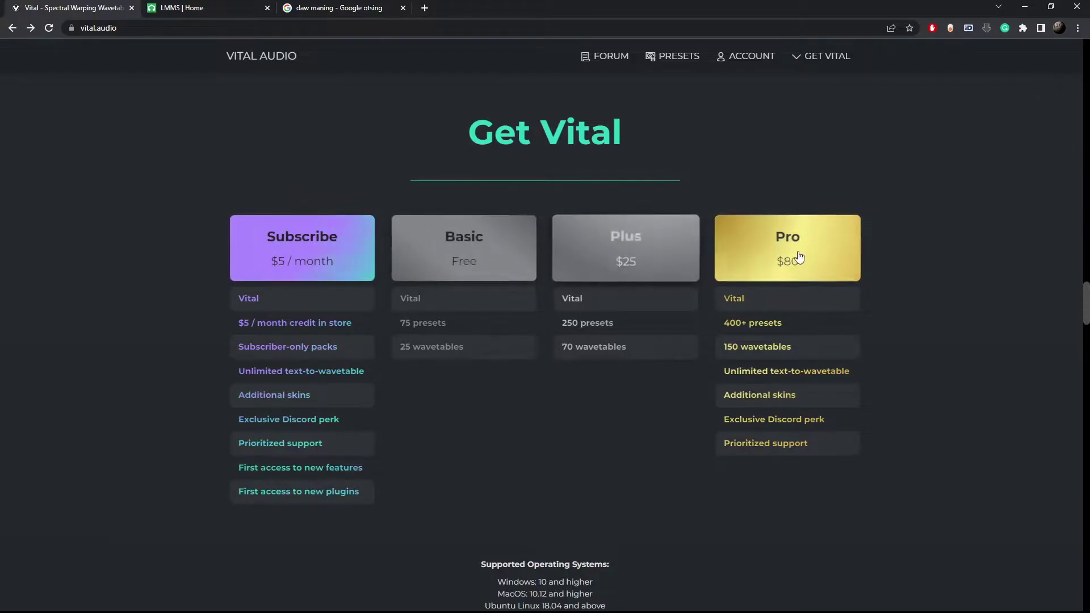
mouse_move(428, 311)
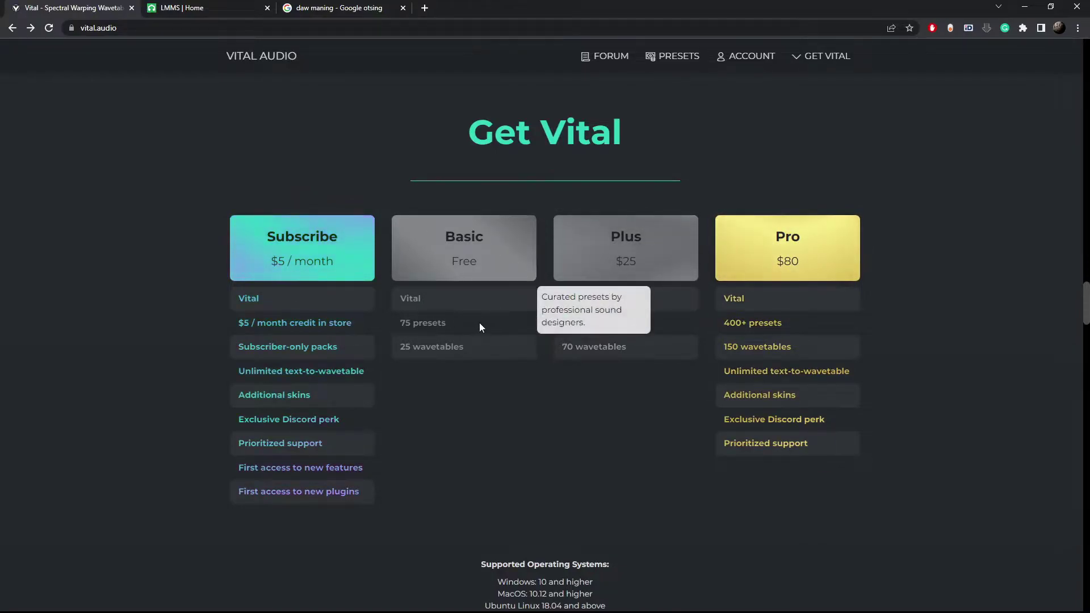
mouse_move(486, 351)
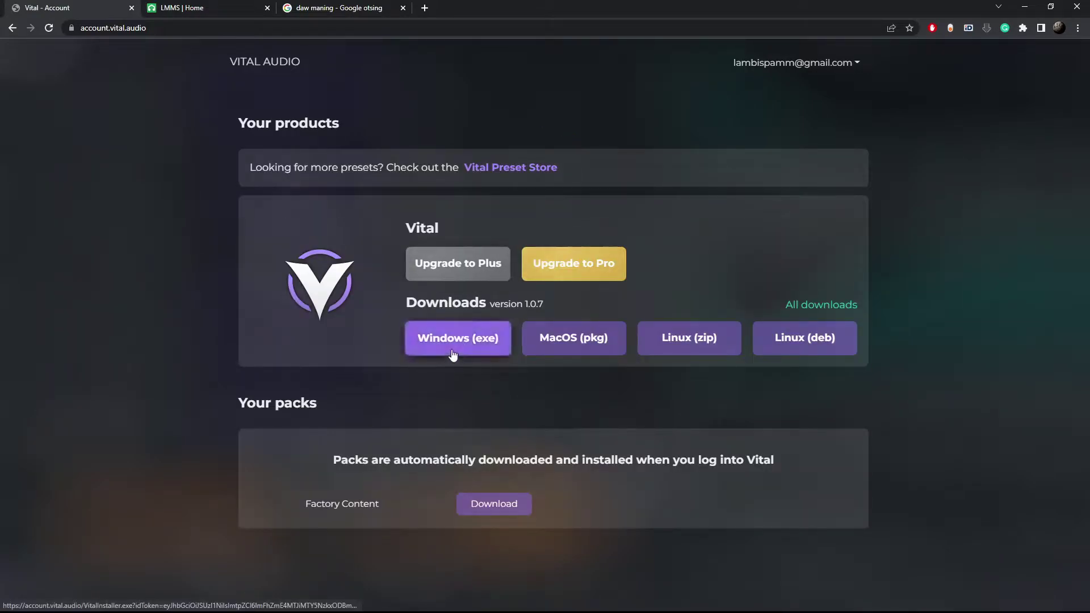
Step: Download the Windows (exe) Vital installer and bring the Vital synth window over Chrome
click(454, 353)
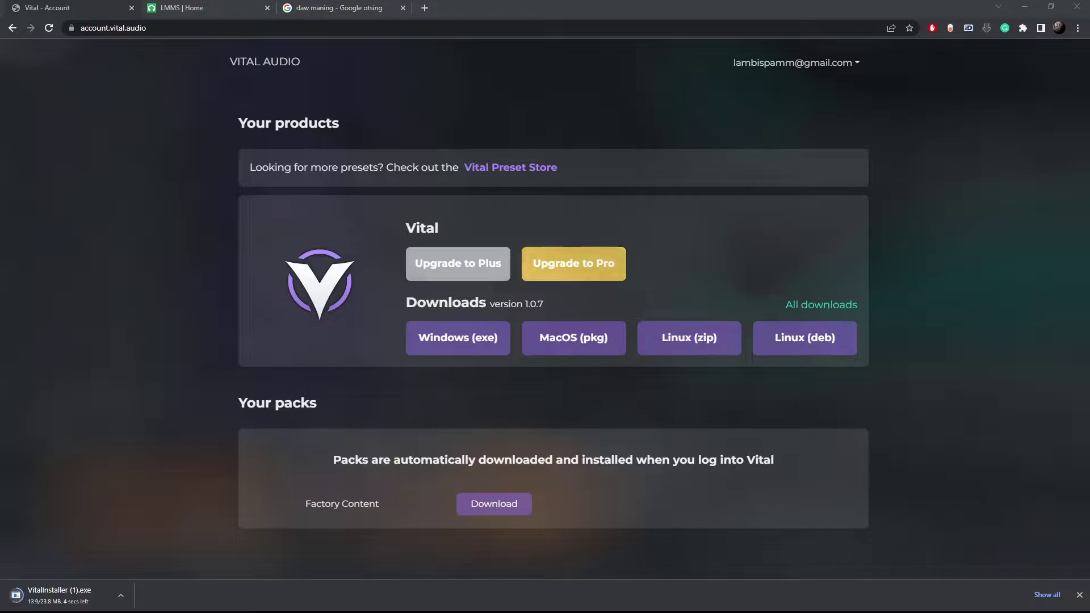
drag(1089, 182, 237, 87)
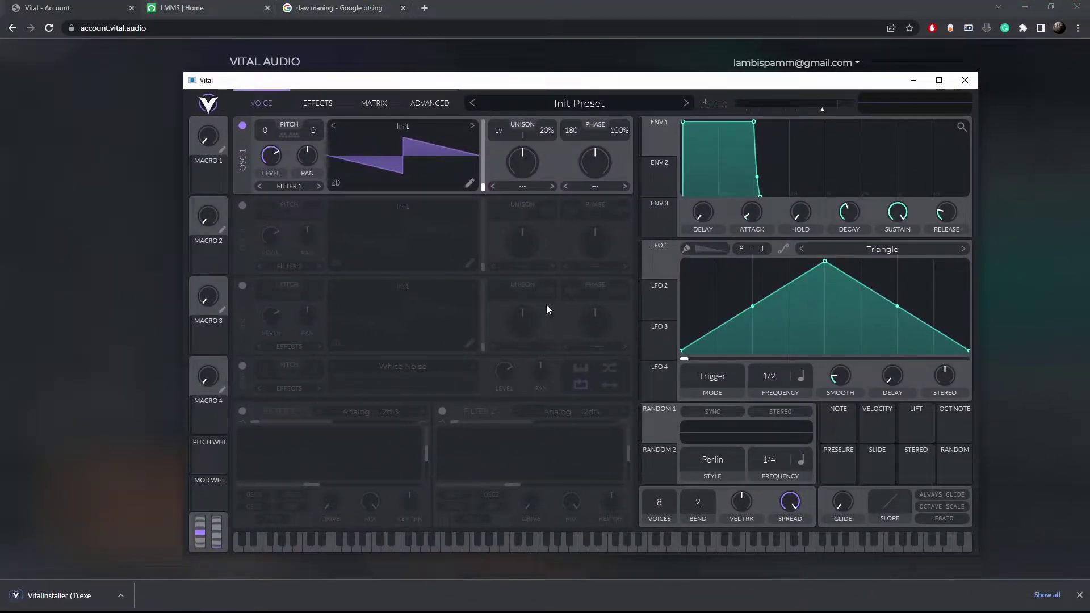
Step: Play several notes on the on-screen keyboard and the A and D keys to hear the Init Preset saw
click(493, 548)
click(441, 549)
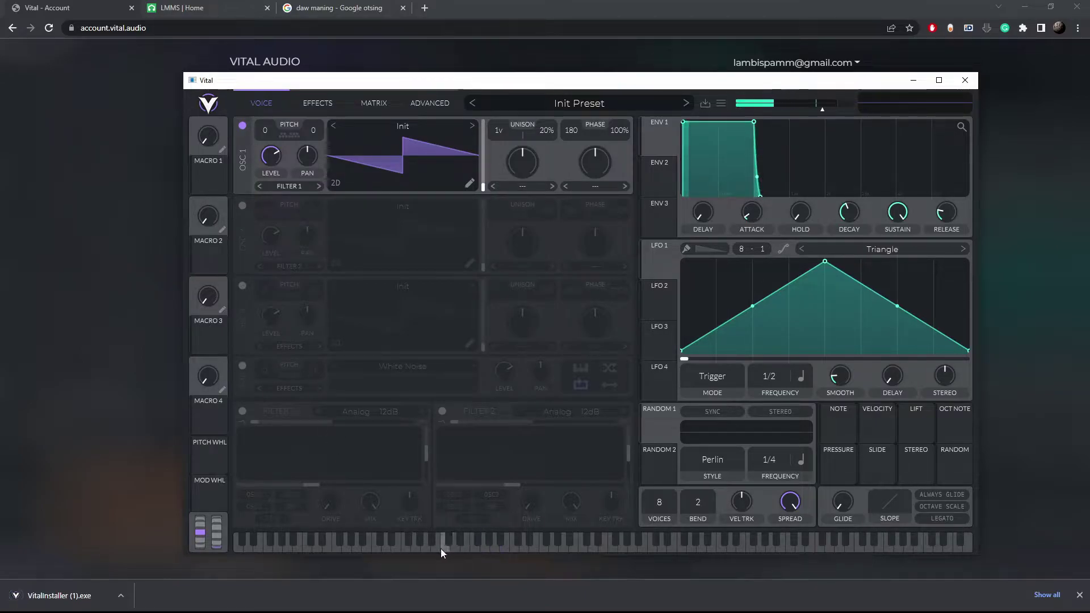
click(394, 549)
click(662, 541)
click(646, 546)
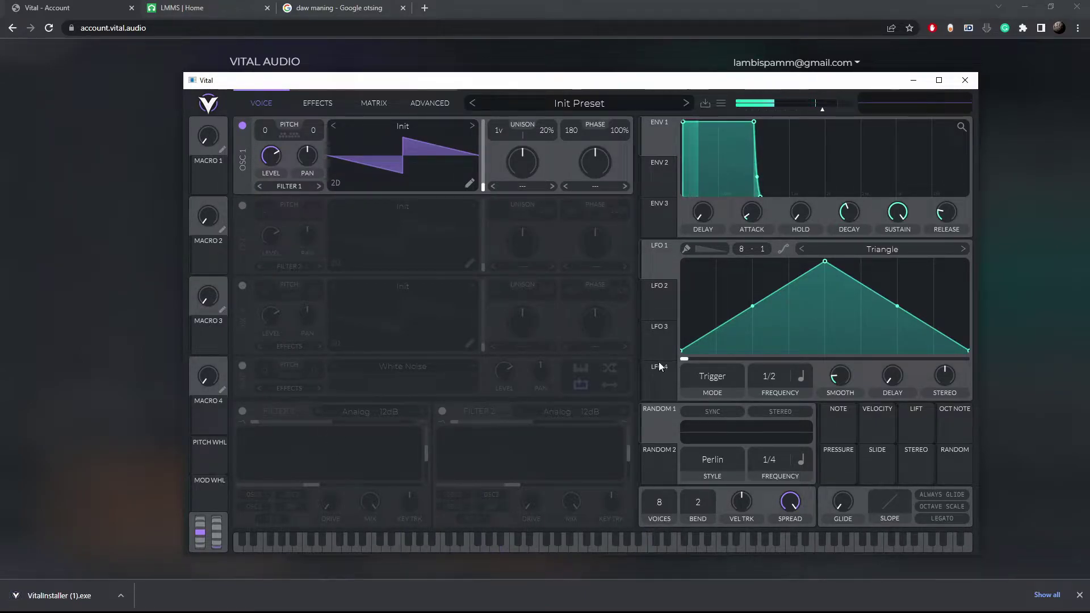
key(a)
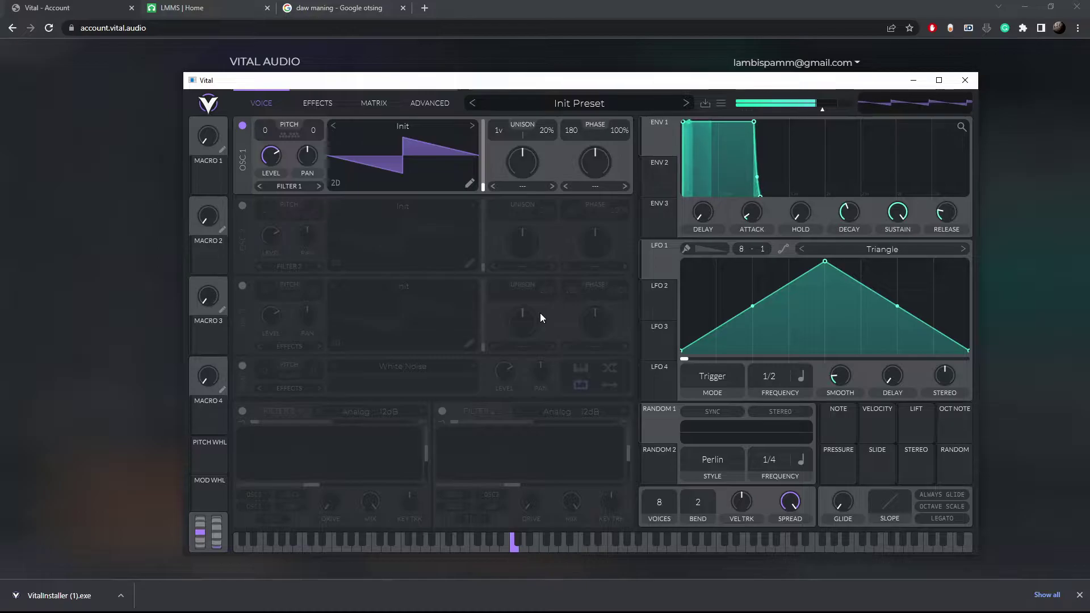
key(d)
key(a)
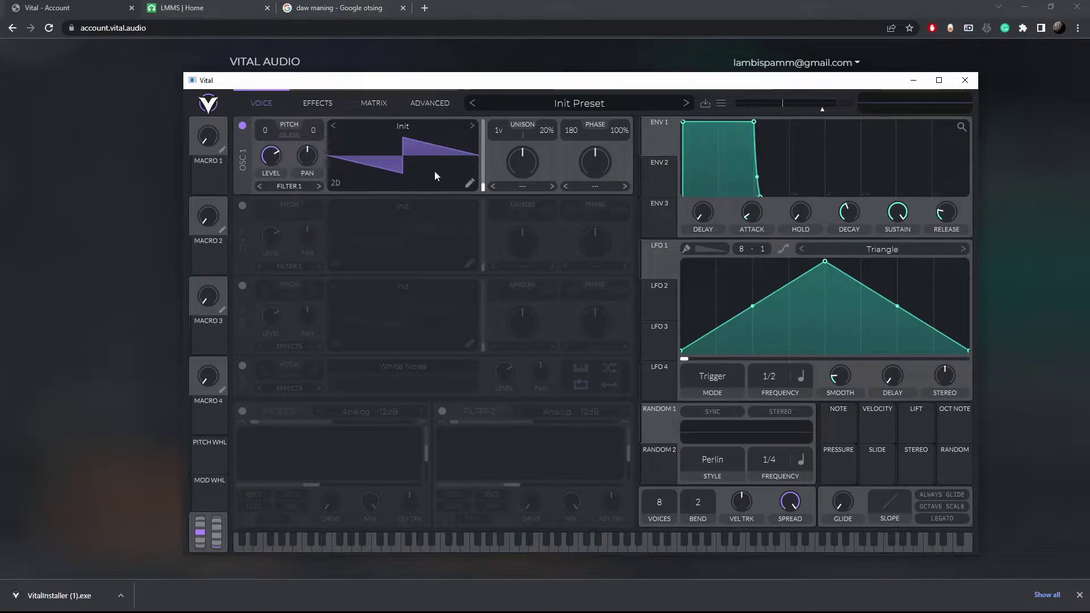
Step: Step OSC 1 through Basic Shapes and Classic Blend, try Jaw Harp and Additive Squish 2, then return to Basic Shapes
click(474, 127)
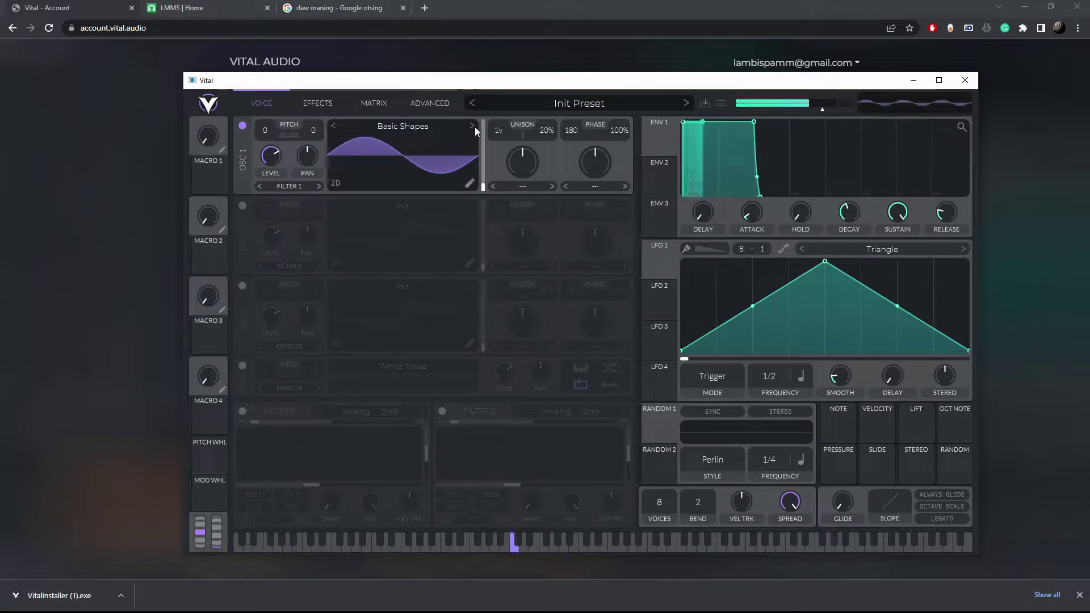
click(475, 127)
click(475, 128)
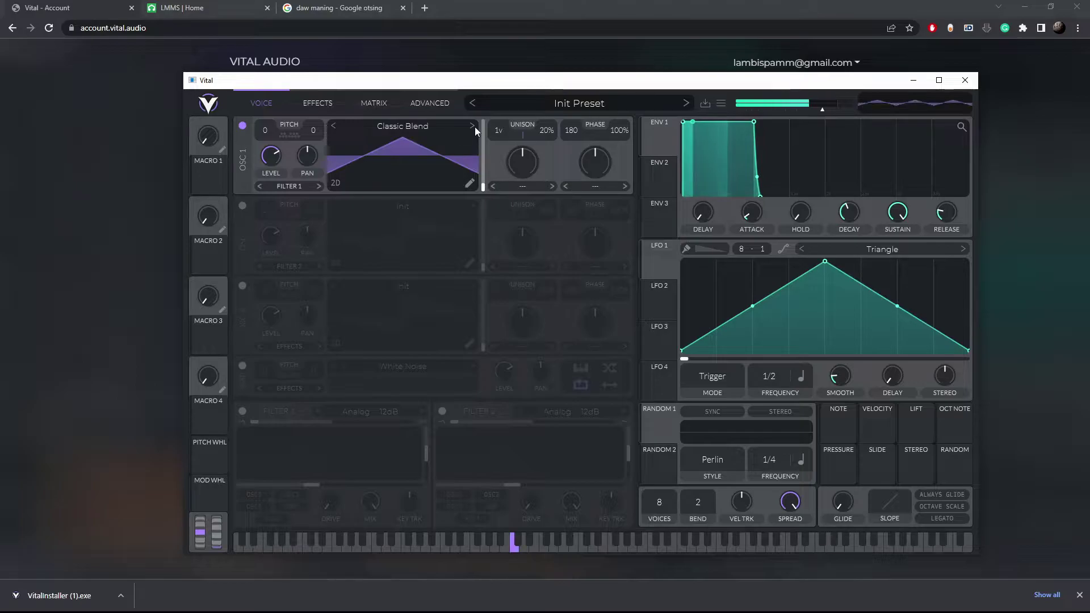
click(464, 127)
scroll(728, 214, down, 5)
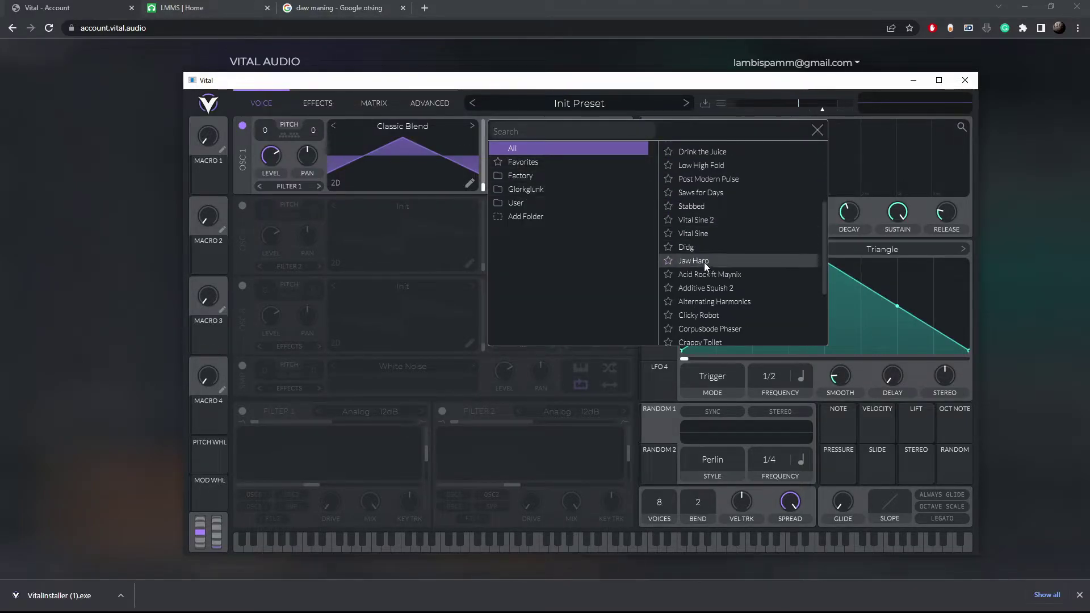
click(704, 262)
click(707, 289)
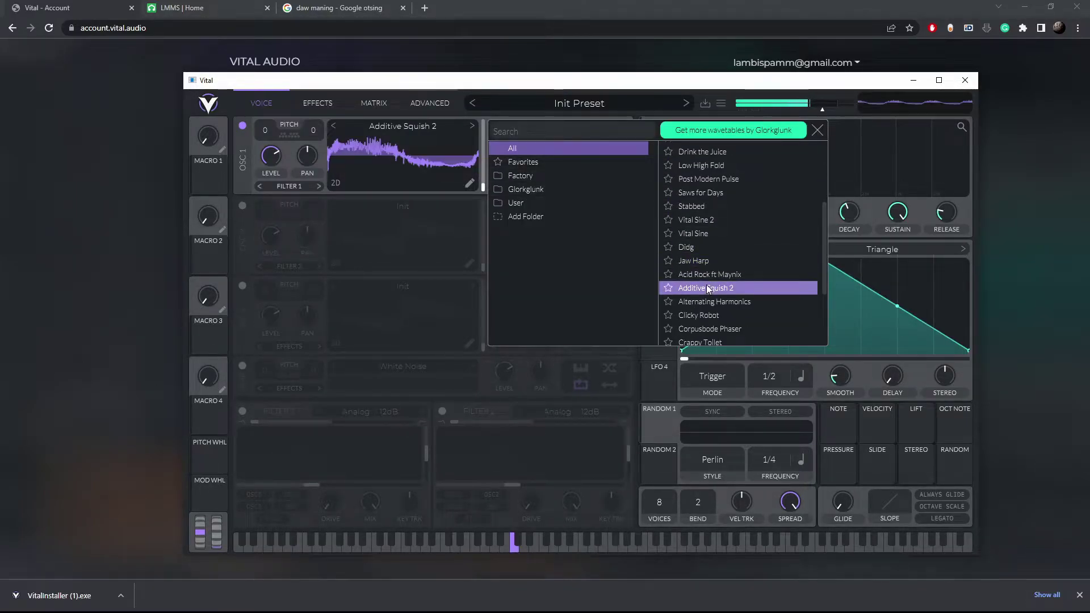
scroll(694, 230, up, 2)
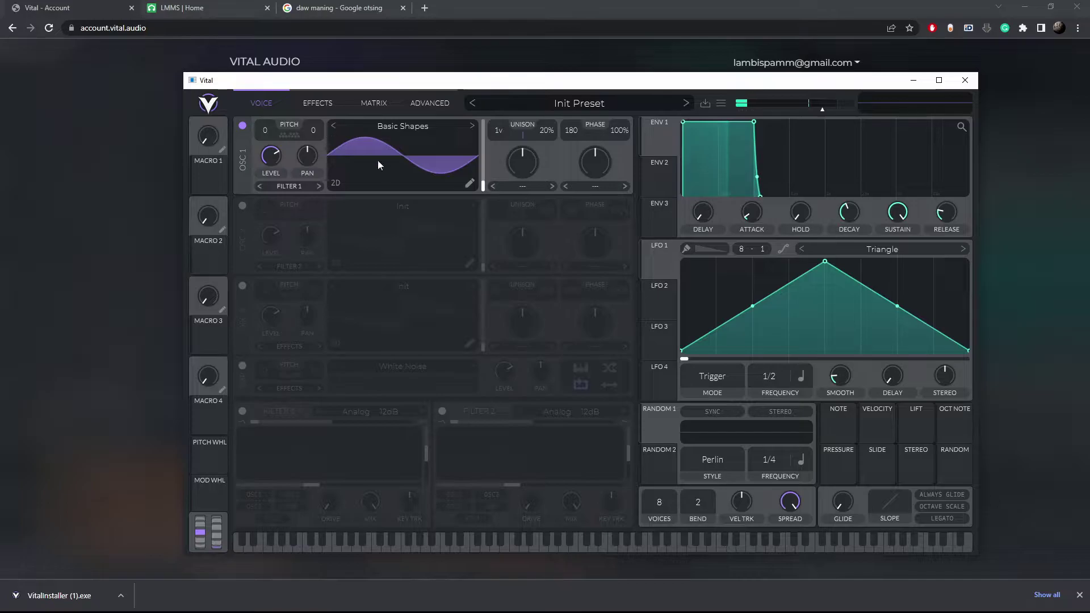
drag(401, 160, 407, 134)
Step: Drag envelope 1's points into a short, plucky decay with low sustain, playing notes to check
key(a)
key(a)
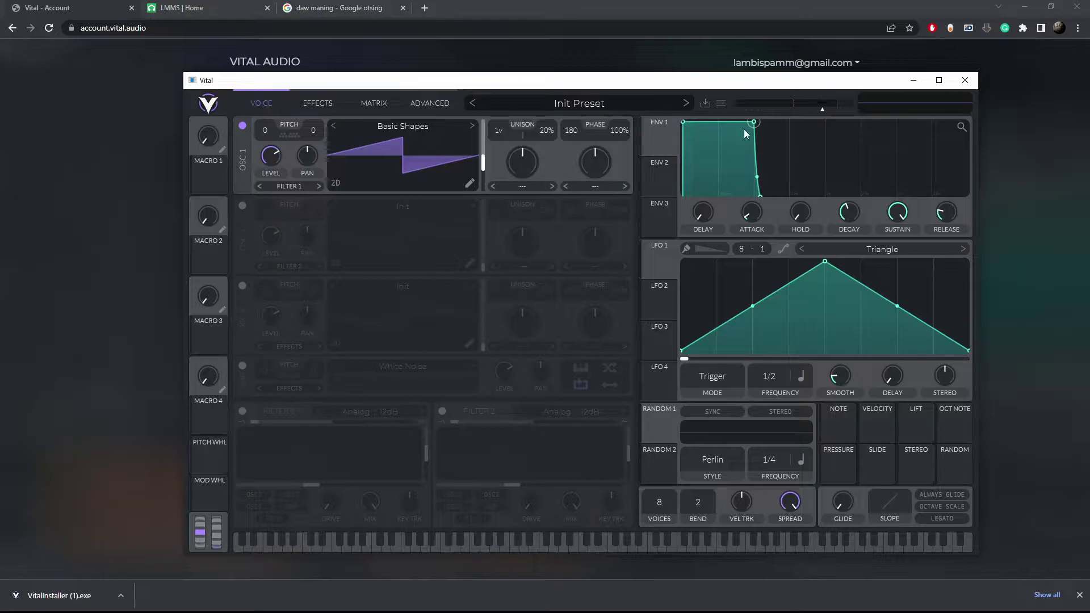
key(a)
drag(754, 130, 759, 187)
key(a)
key(a)
key(a)
key(a)
key(a)
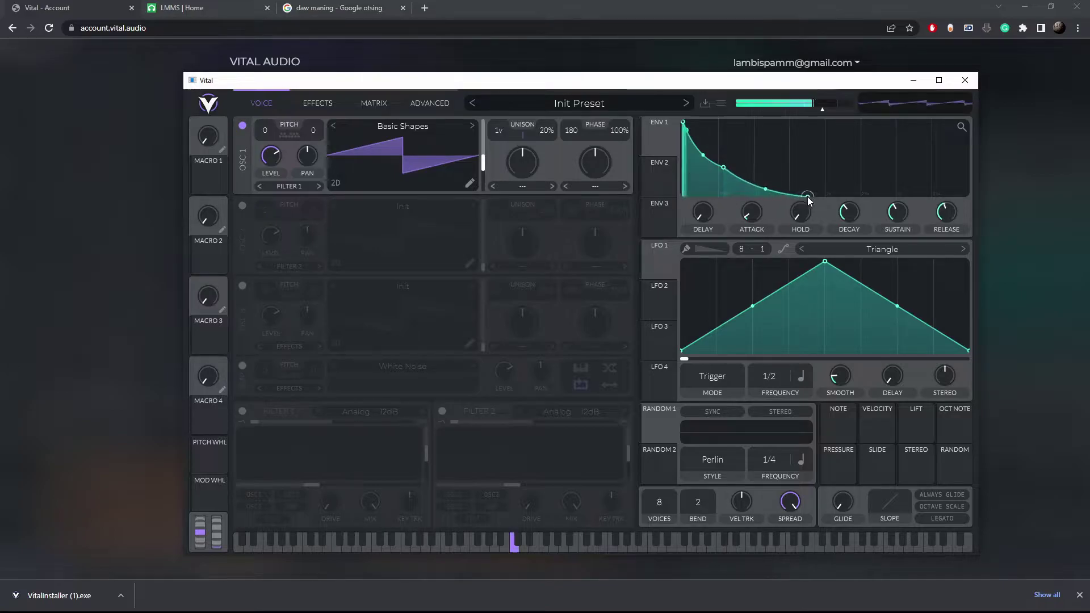
key(a)
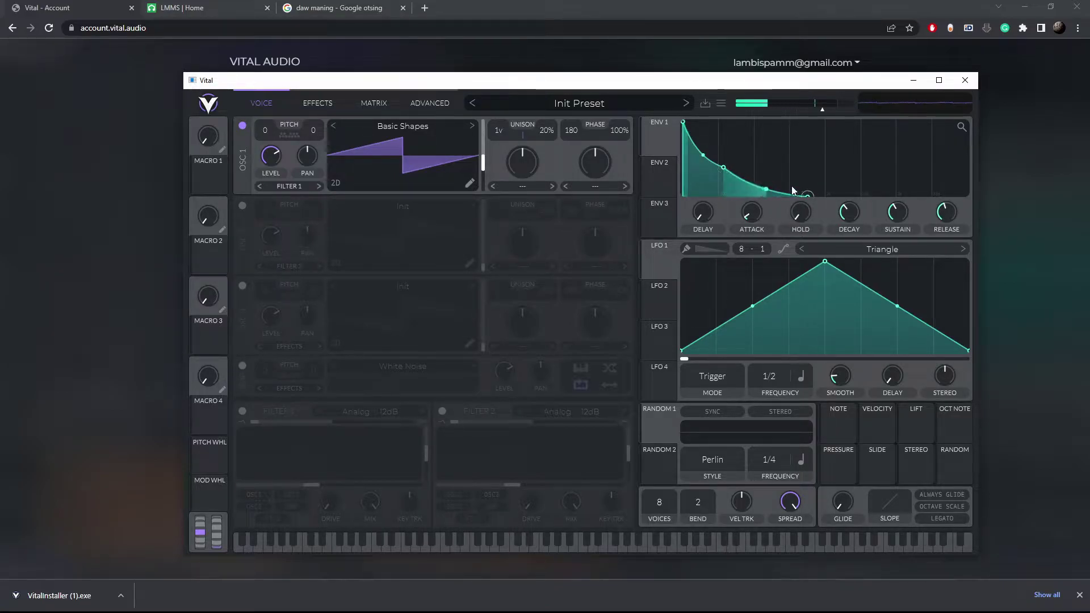
drag(724, 169, 697, 132)
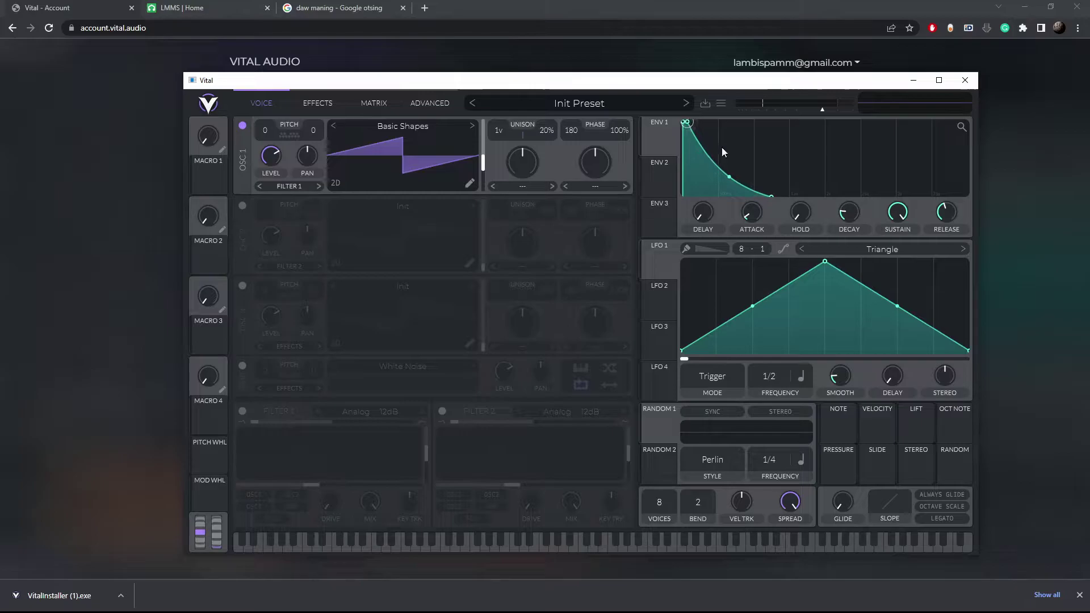
key(a)
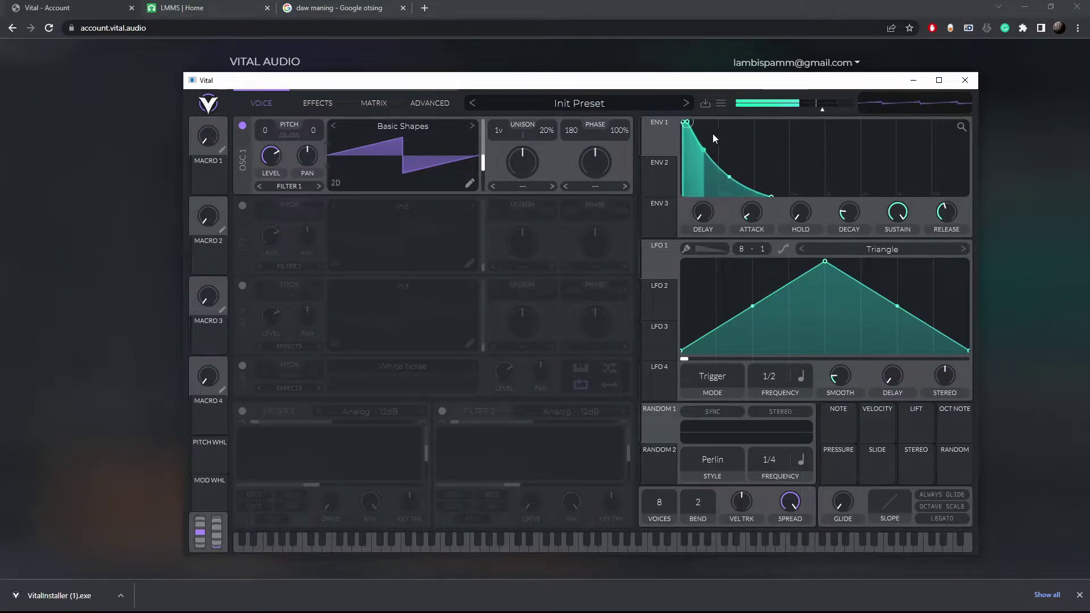
drag(689, 123, 722, 138)
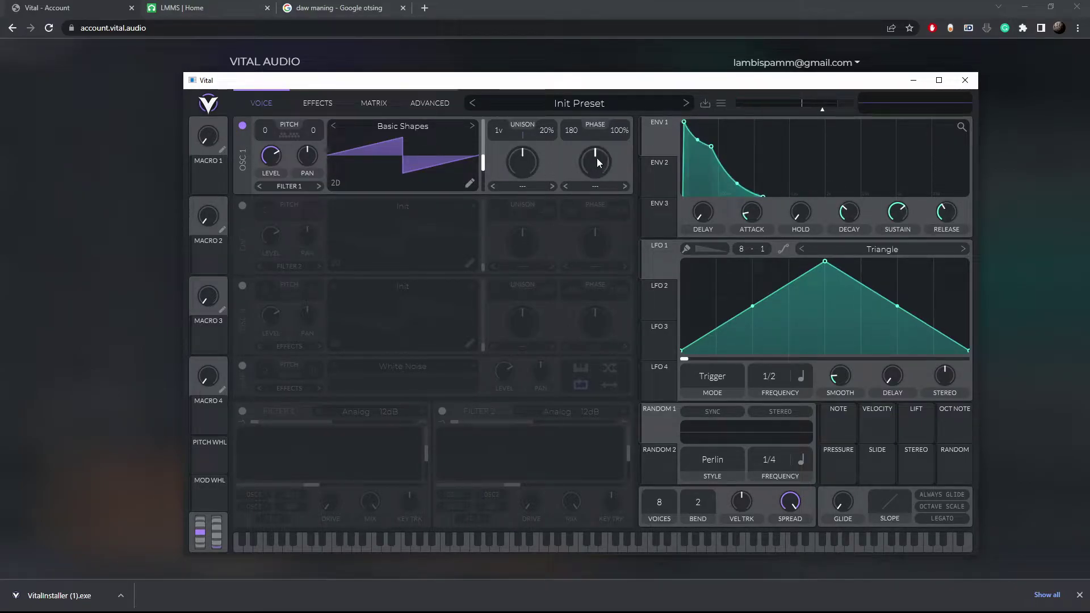
key(a)
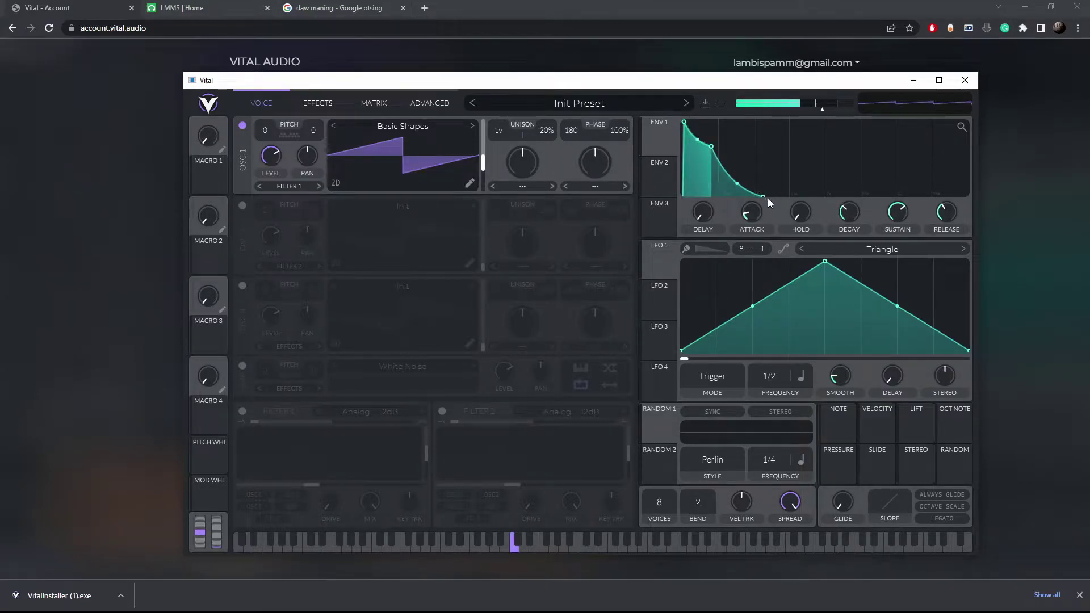
drag(710, 148, 701, 139)
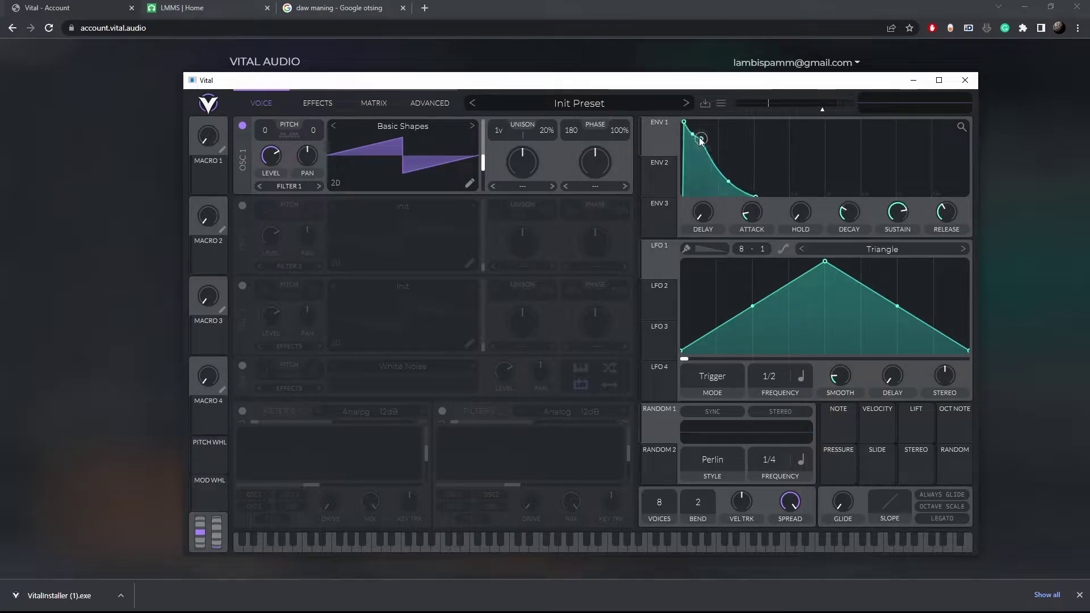
key(a)
Step: Lower oscillator 1's level, then try panning it right and reset the pan to centre
drag(276, 154, 298, 161)
key(a)
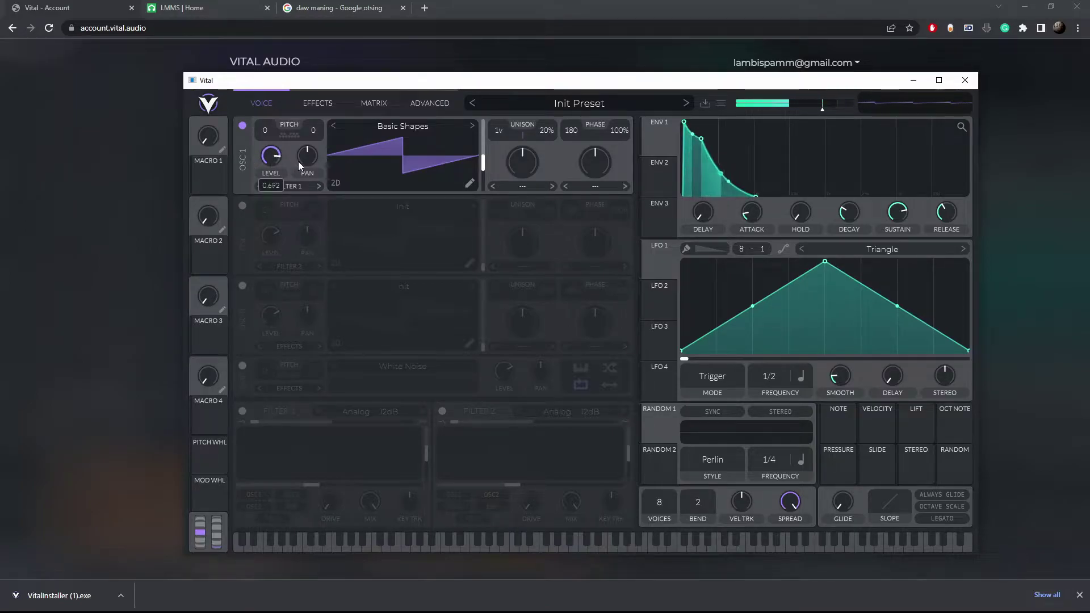
key(a)
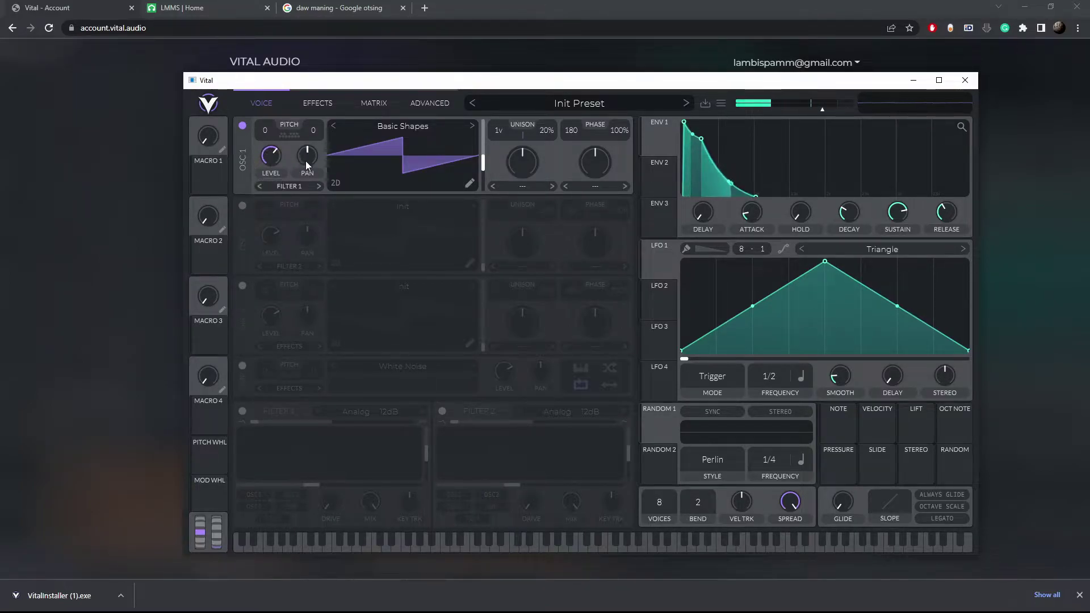
key(a)
drag(325, 155, 489, 320)
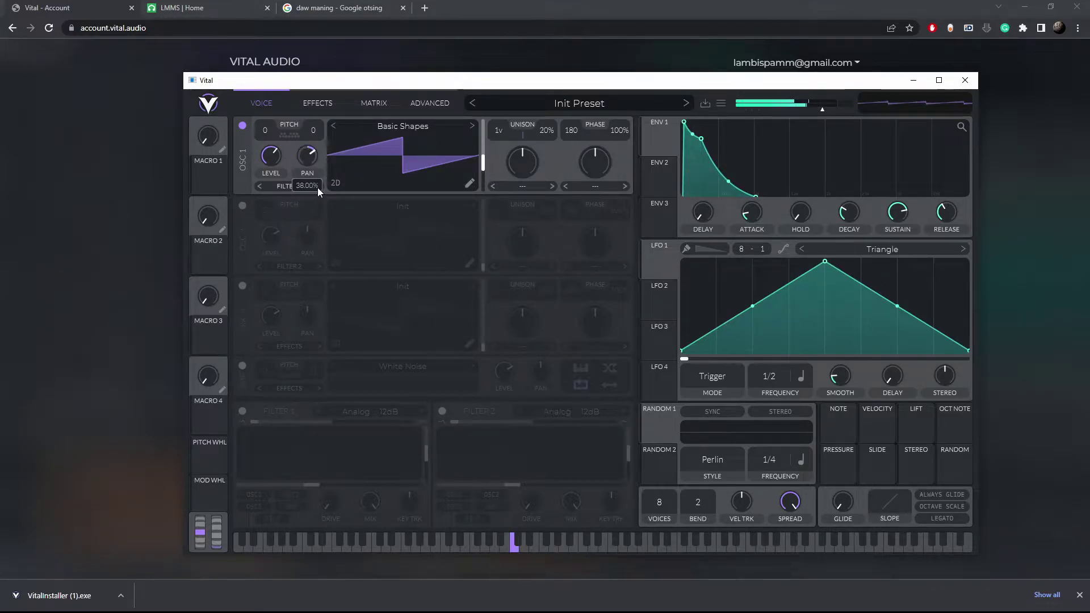
drag(318, 187, 333, 156)
key(a)
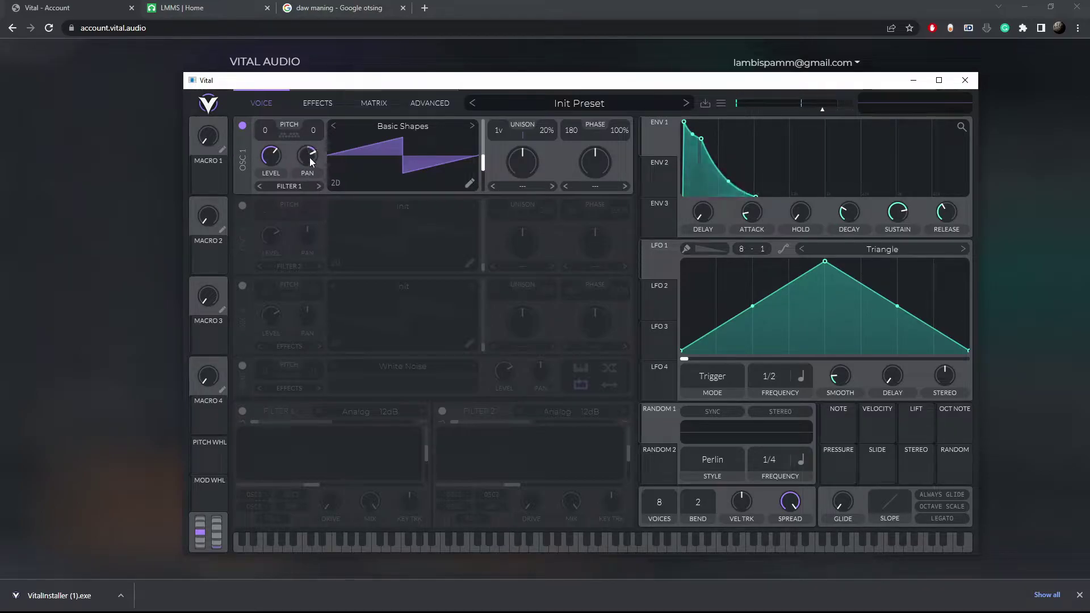
double_click(309, 158)
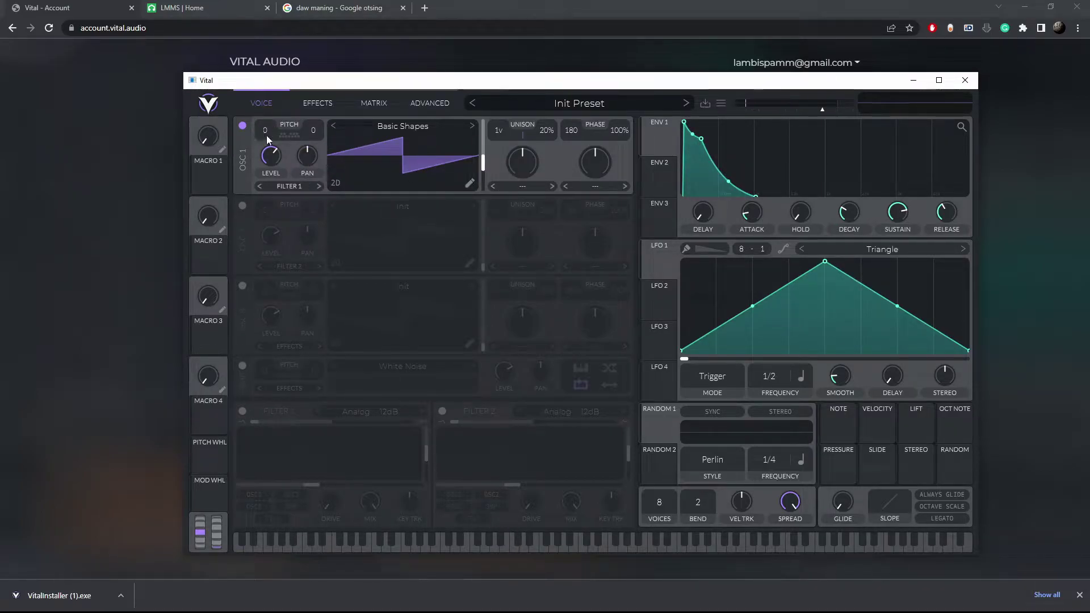
Step: Try a different transpose on oscillator 1, then reset it to 0
key(a)
mouse_move(275, 130)
mouse_down()
mouse_move(350, 133)
mouse_move(291, 135)
mouse_up()
key(a)
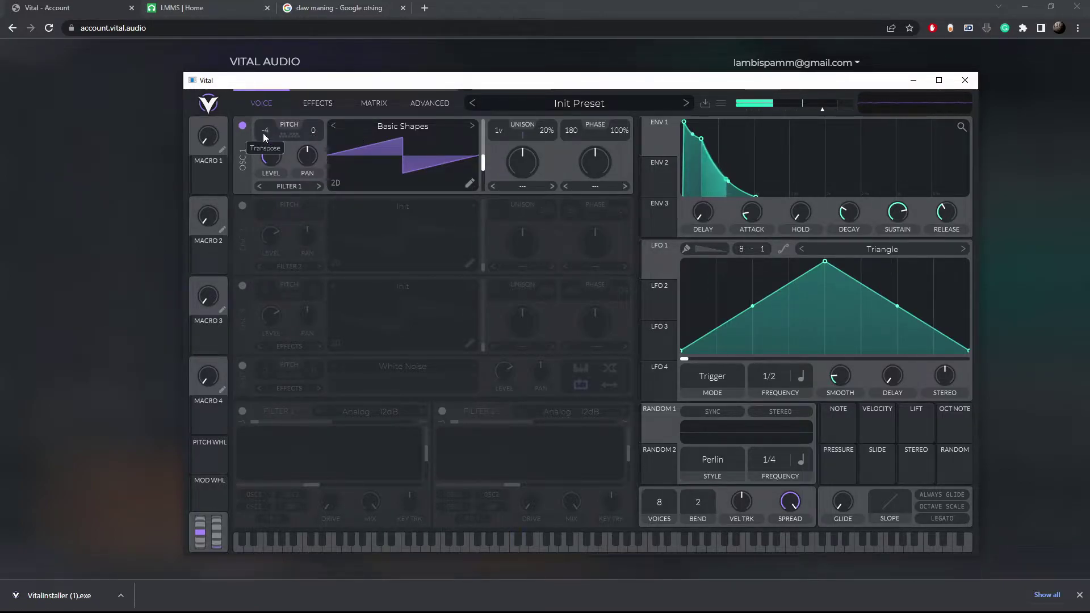
double_click(264, 133)
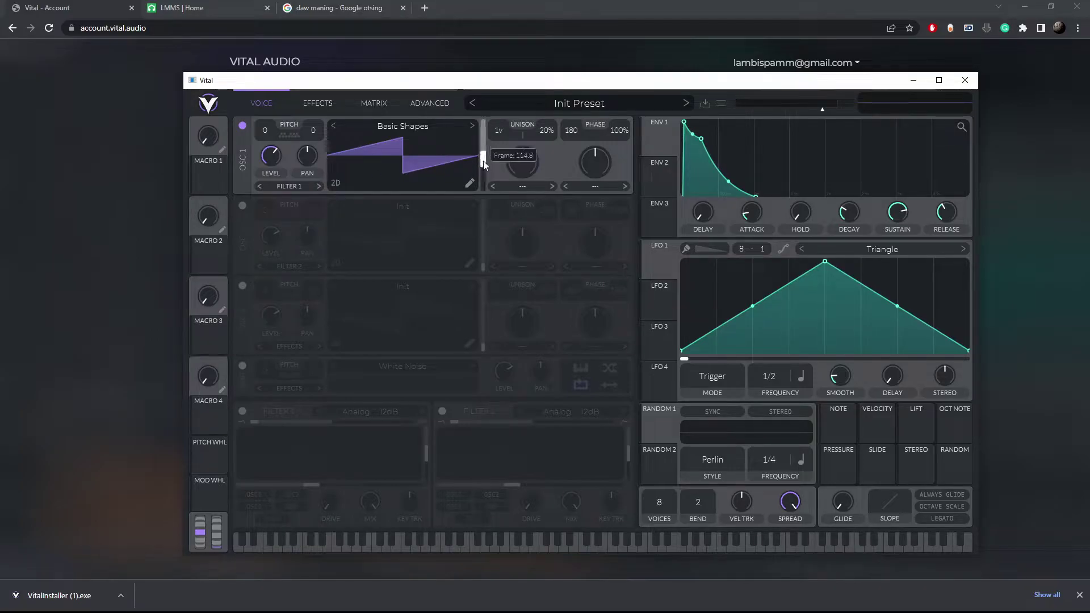
Step: Morph oscillator 1 toward a sine-like frame and show its wavetable in 3D
mouse_move(484, 165)
mouse_down()
mouse_move(484, 137)
mouse_move(484, 189)
mouse_move(485, 128)
mouse_move(479, 196)
mouse_move(493, 134)
mouse_move(490, 162)
mouse_up()
click(335, 183)
key(a)
Step: Cycle oscillator 1's wavetable display modes back to the 2D waveform view
click(337, 183)
click(340, 183)
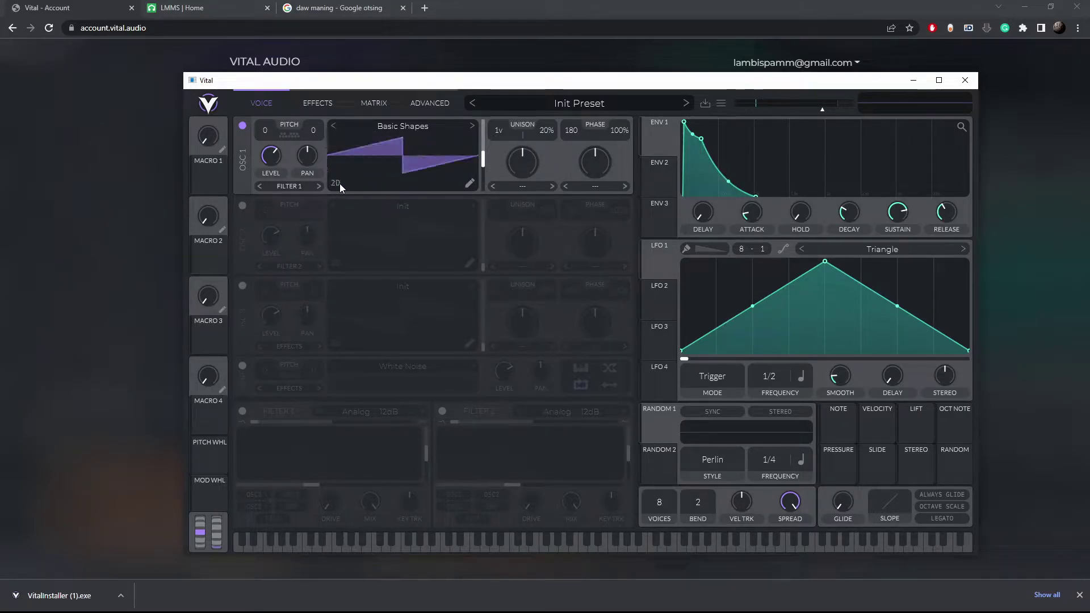
click(340, 183)
click(339, 182)
key(a)
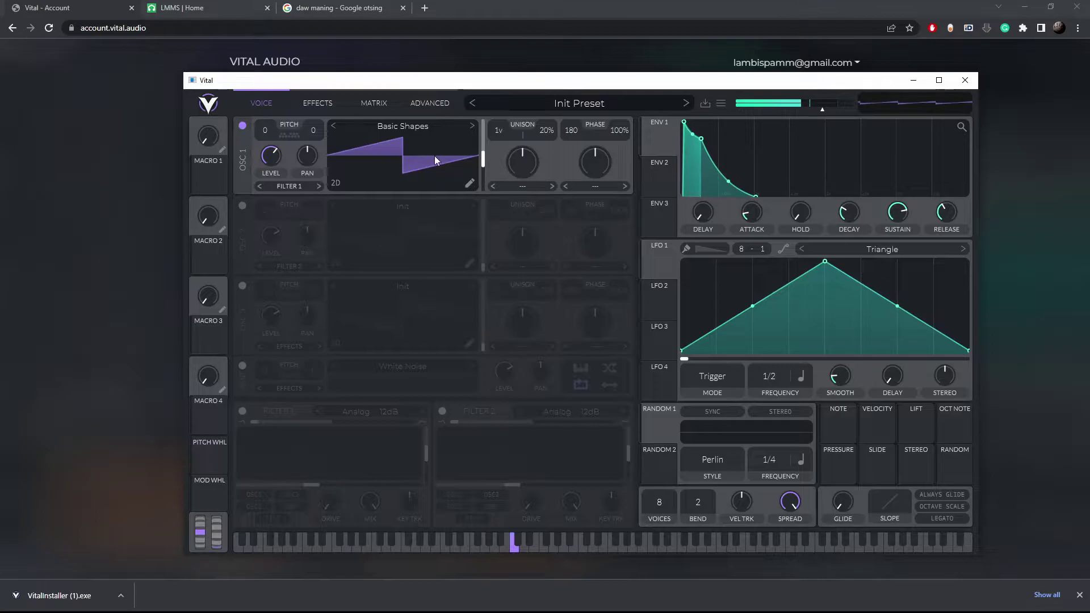
Step: Try Brown Noise, Classic Blend and Harmonic Series at its first frame, then reload Basic Shapes
click(474, 126)
click(472, 126)
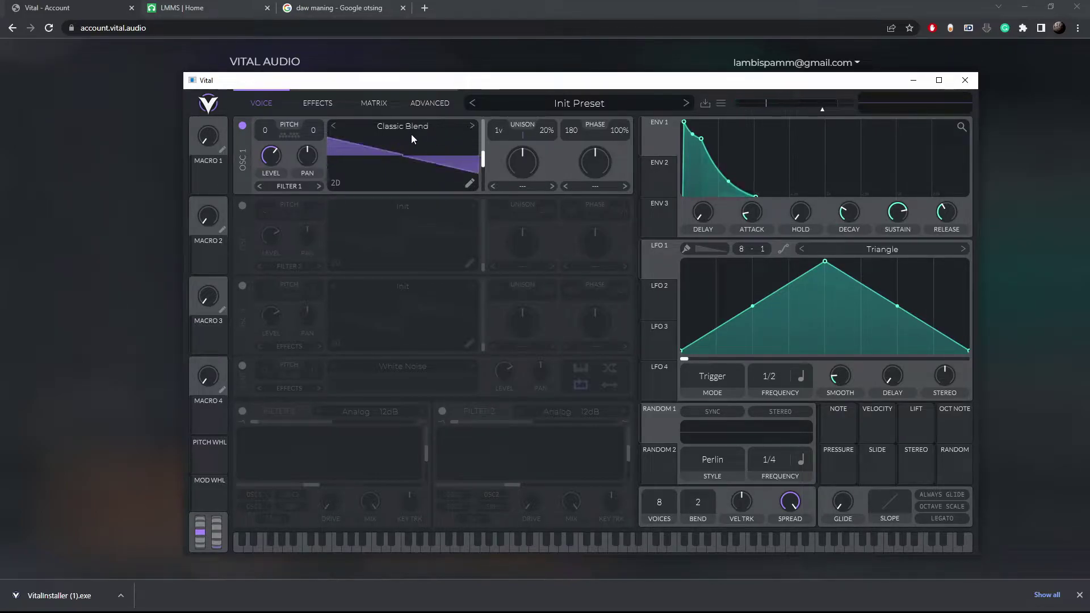
click(428, 128)
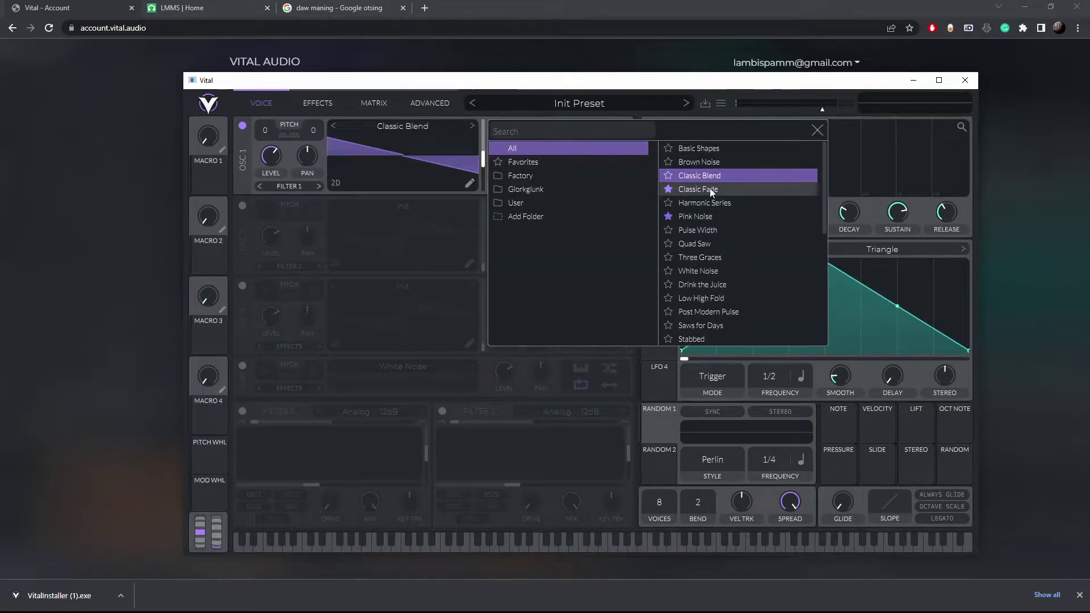
click(712, 203)
key(a)
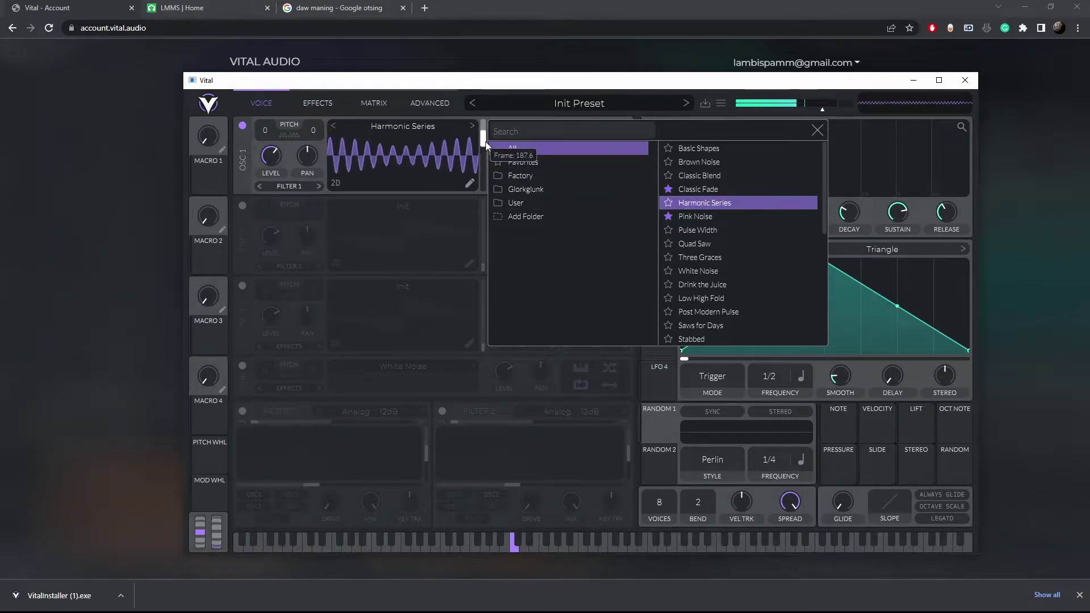
drag(486, 150, 486, 190)
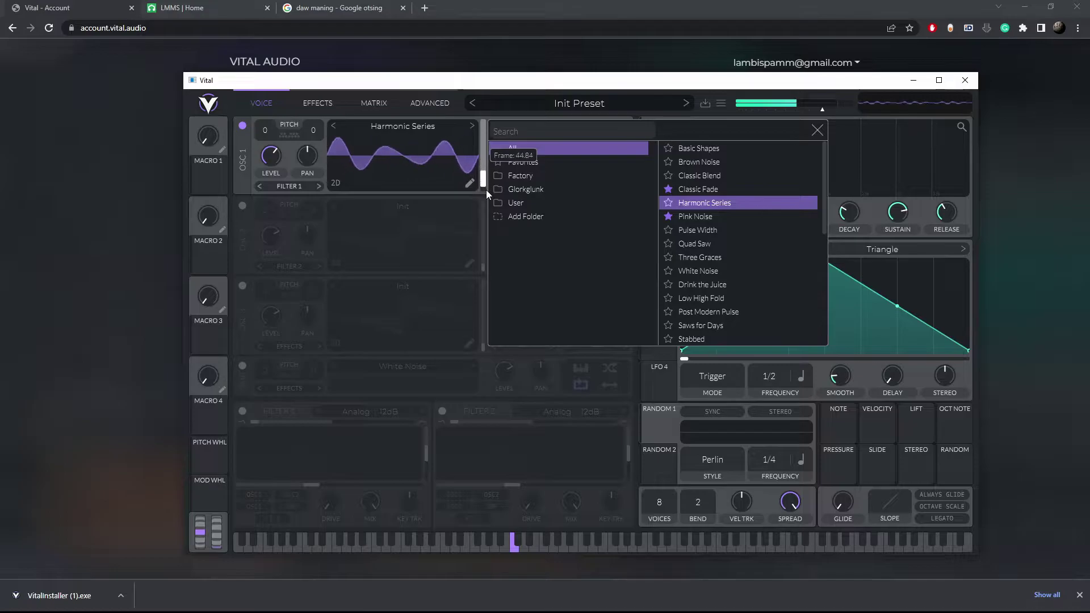
click(699, 148)
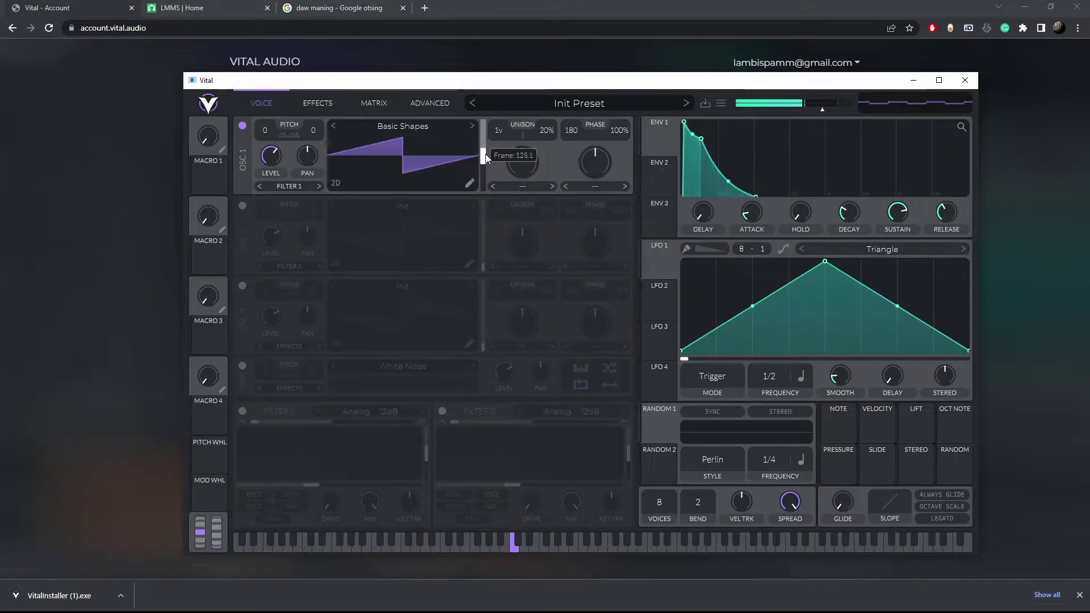
Step: Enable Filter 1 with cutoff near 62, and turn on oscillator 2 routed into Filter 1 with 5 unison voices
click(242, 411)
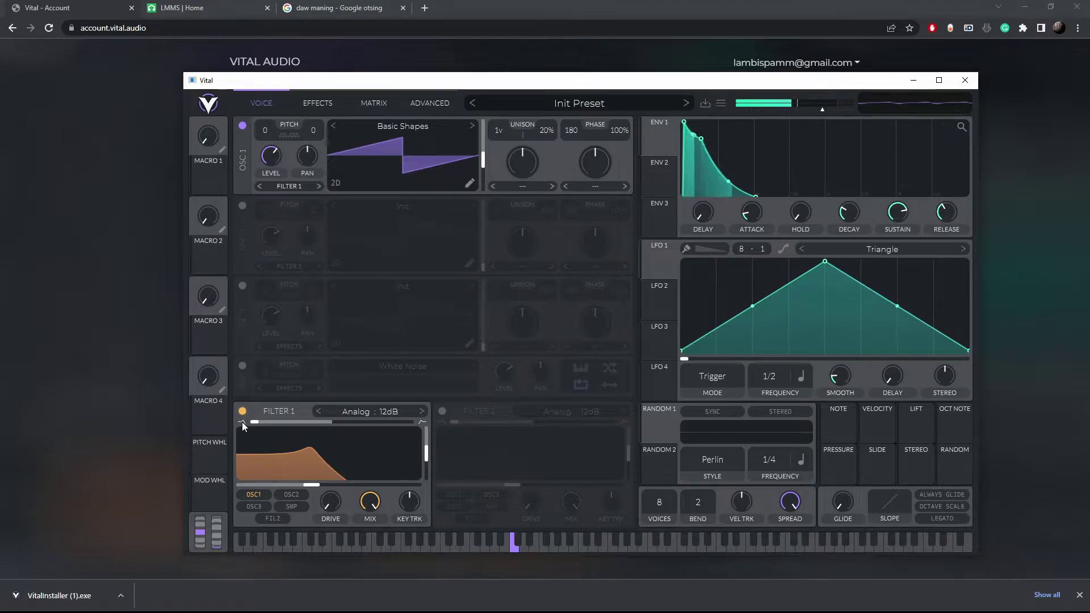
drag(313, 487, 339, 488)
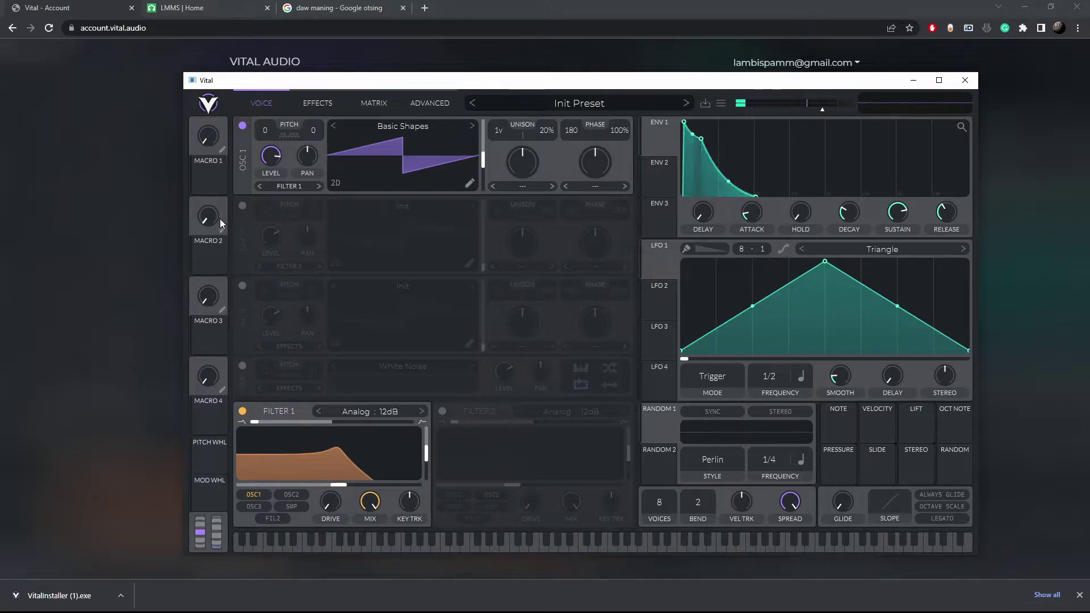
click(242, 206)
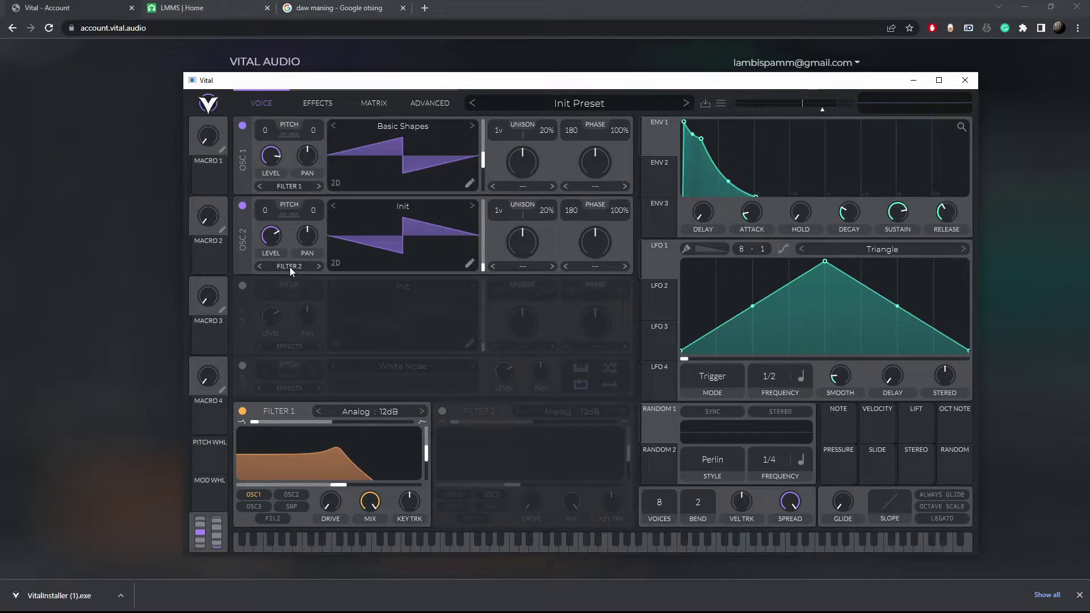
click(289, 267)
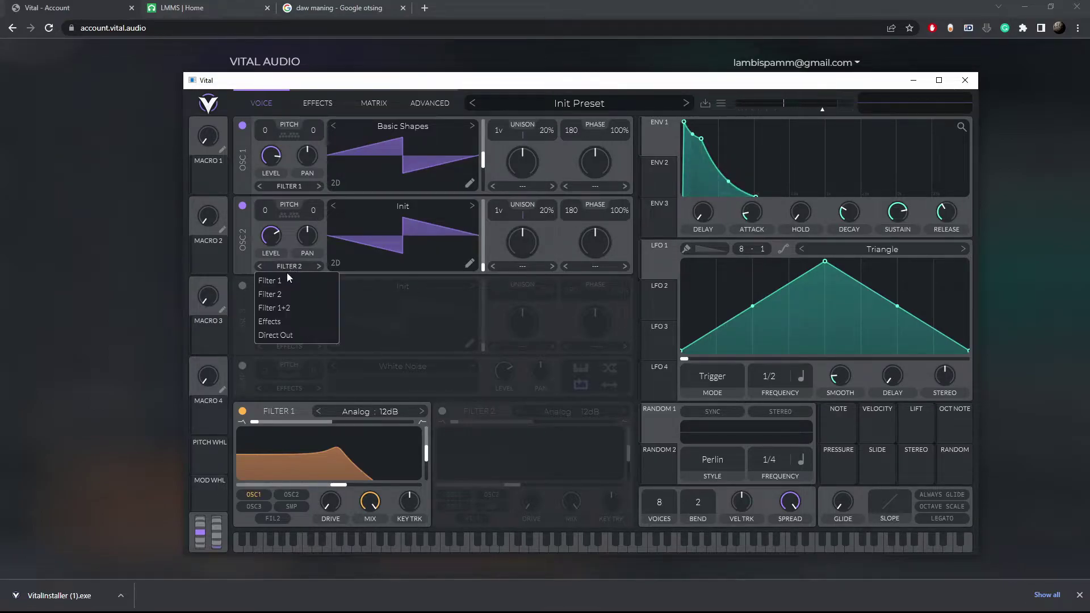
click(287, 279)
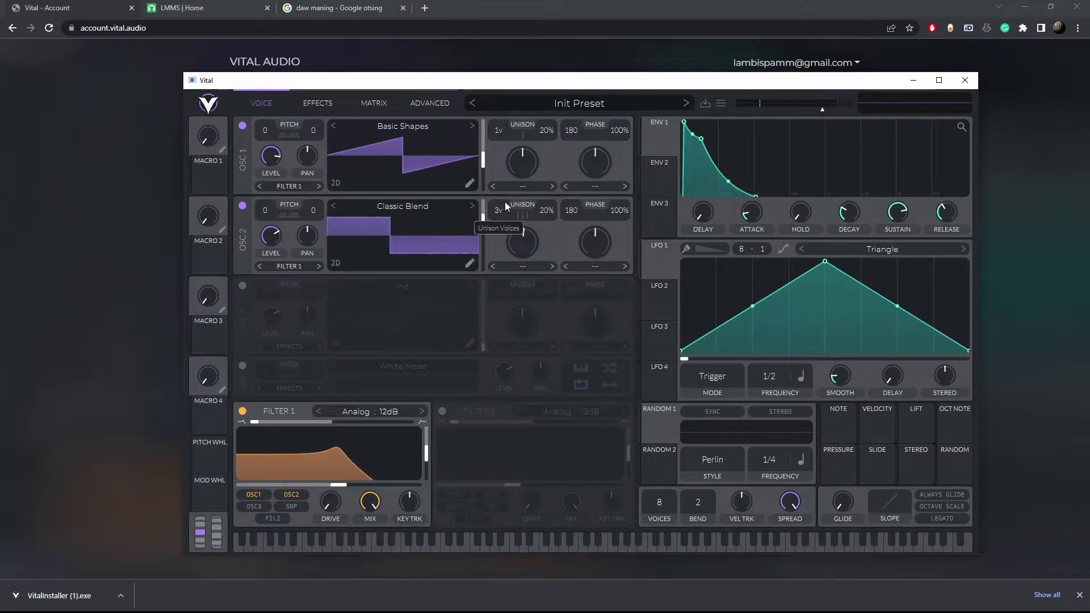
key(a)
drag(505, 203, 593, 212)
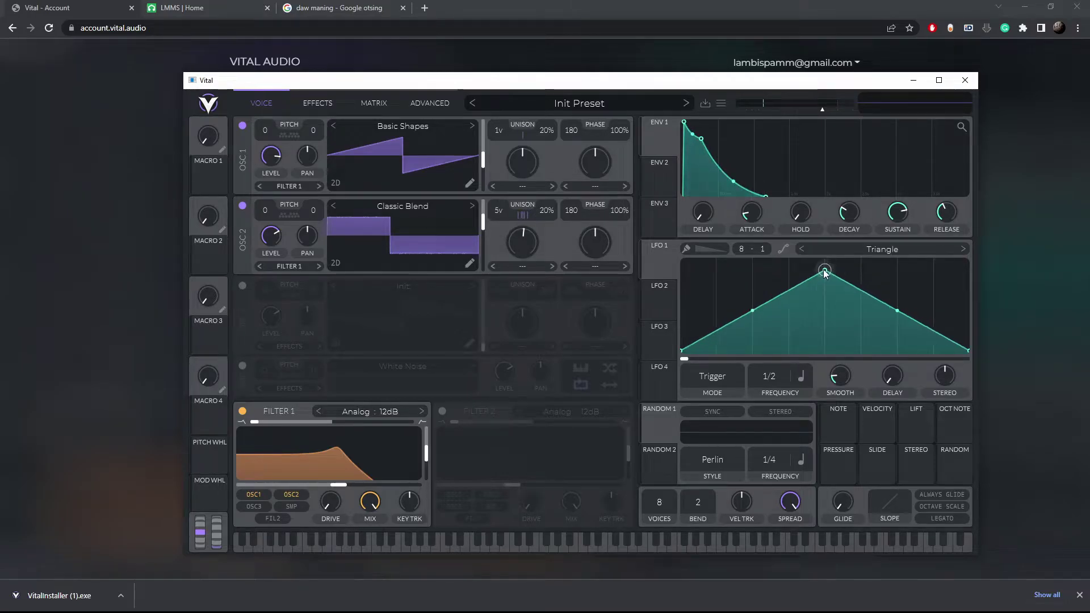
Step: Change LFO 1 to the Sin shape and assign it to modulate oscillator 2
mouse_move(827, 274)
mouse_down()
mouse_move(825, 307)
mouse_move(827, 256)
mouse_up()
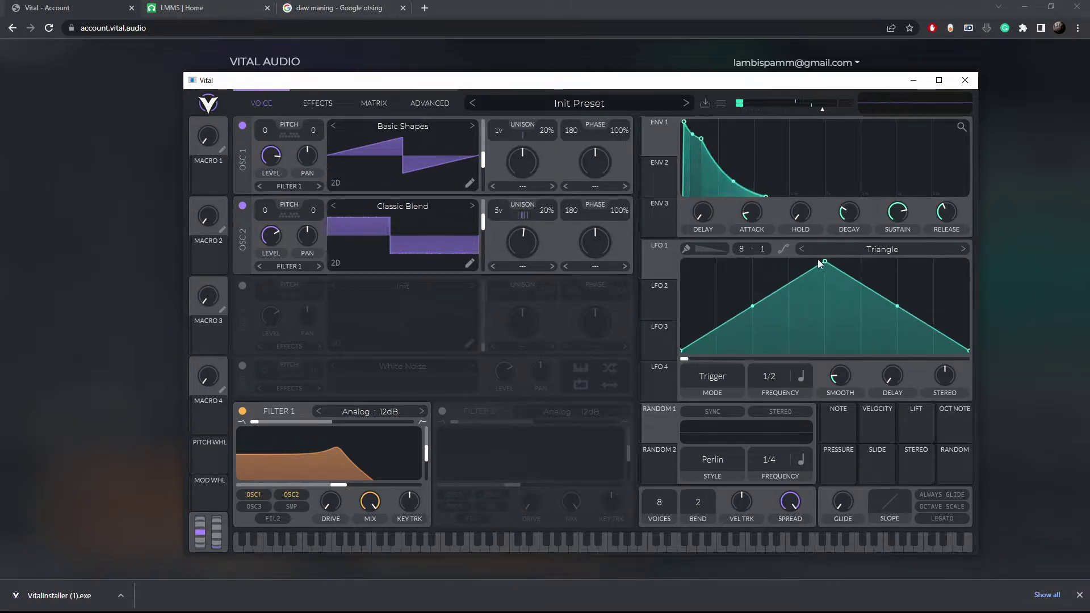
click(854, 251)
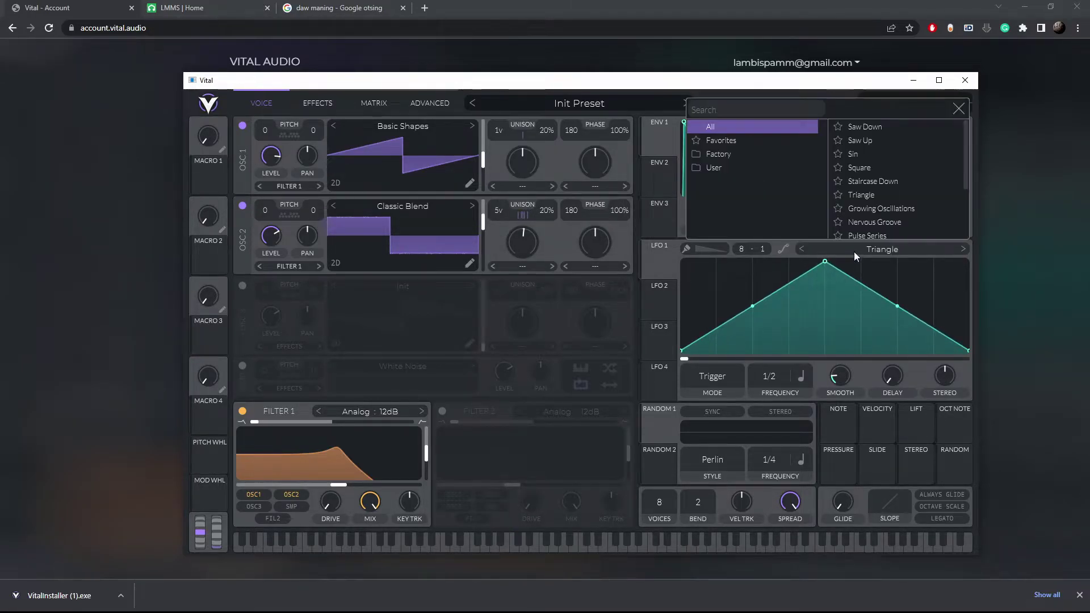
click(853, 156)
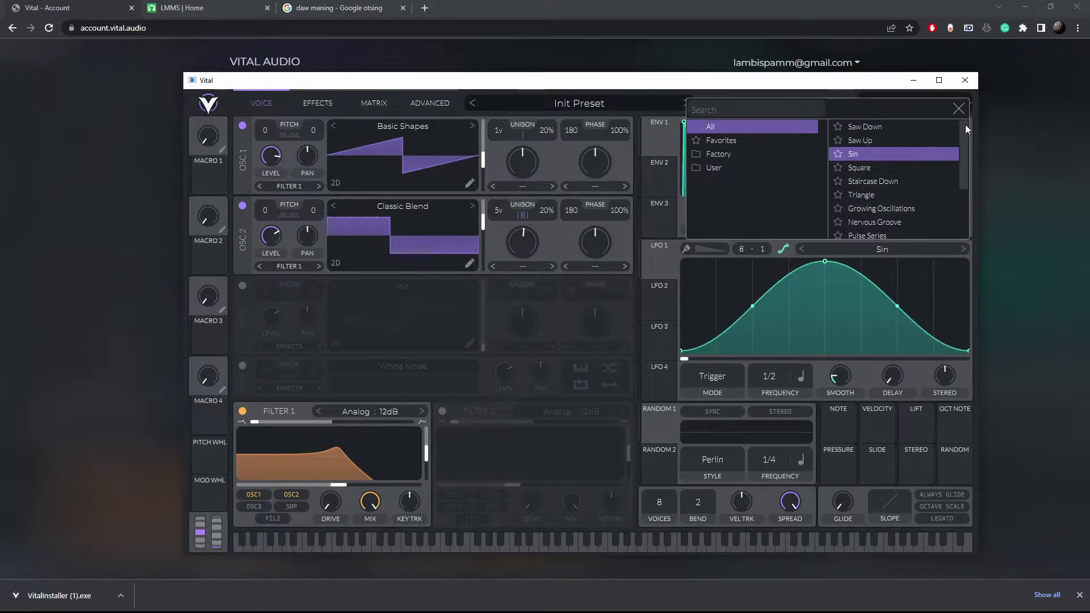
click(956, 111)
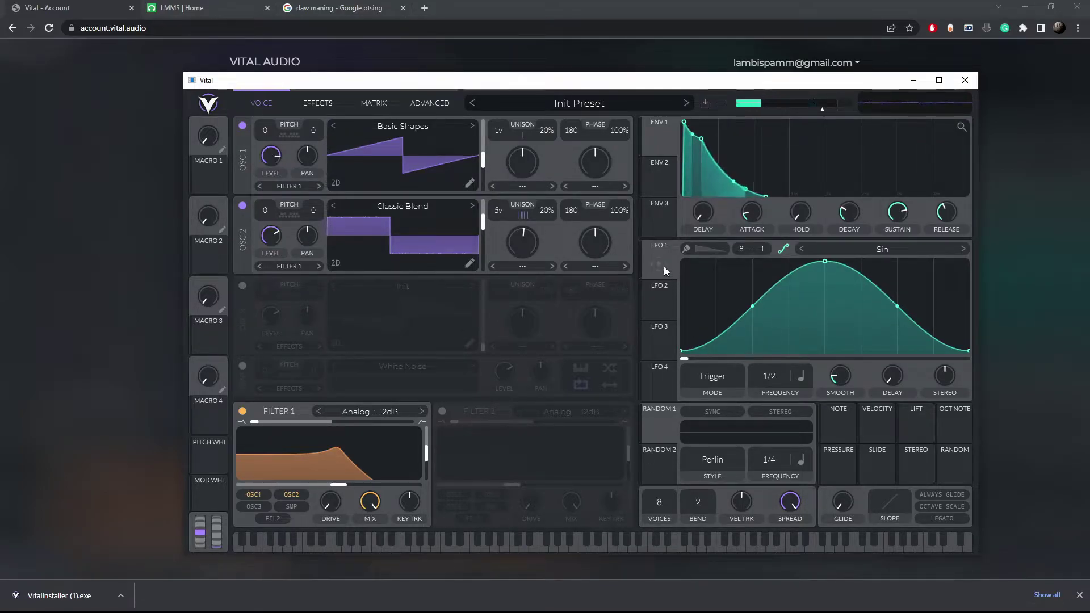
drag(657, 270, 270, 238)
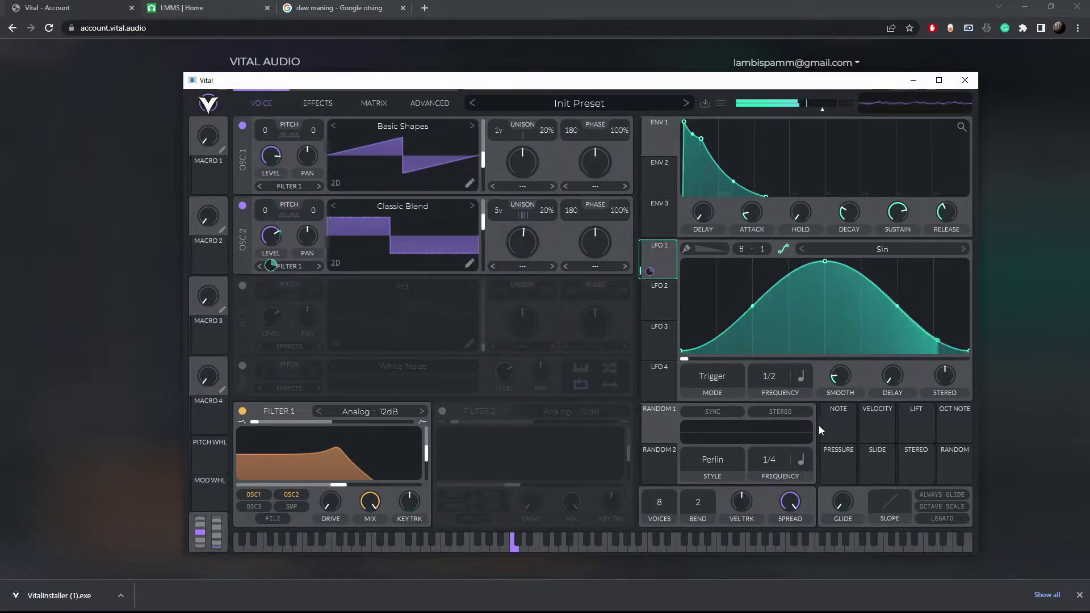
Step: Set LFO 1's tempo-synced rate to 1/8 after trying 1/16 and other values
drag(785, 379, 831, 369)
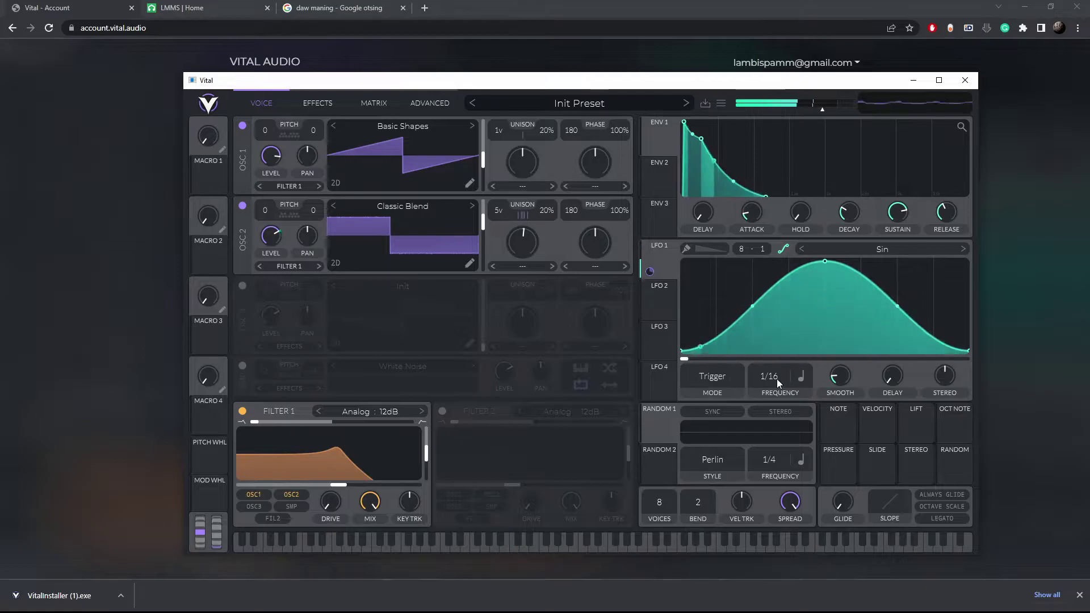
scroll(775, 380, down, 2)
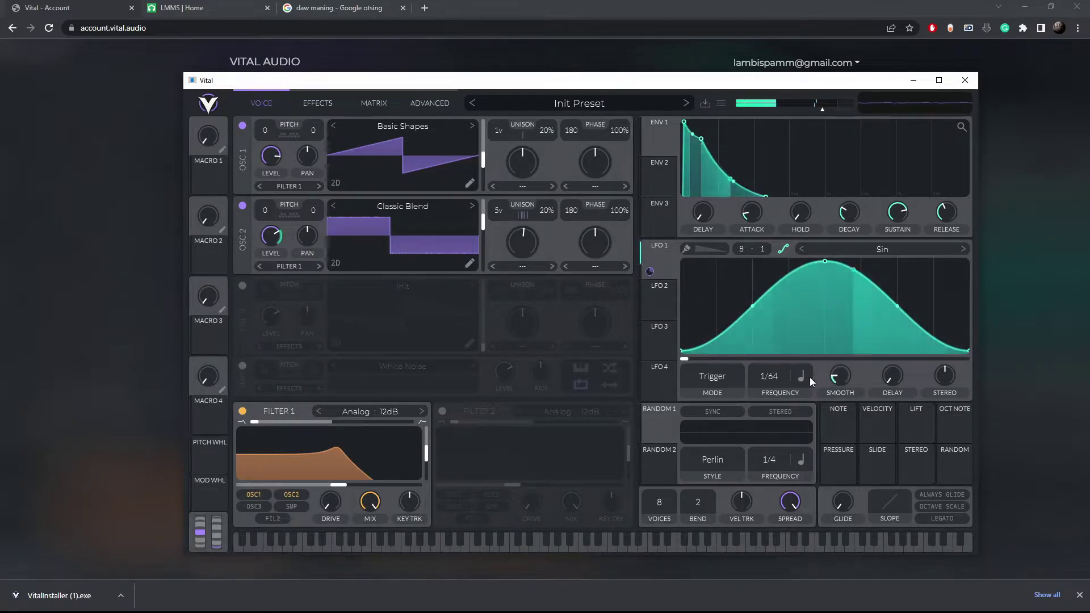
scroll(765, 376, up, 2)
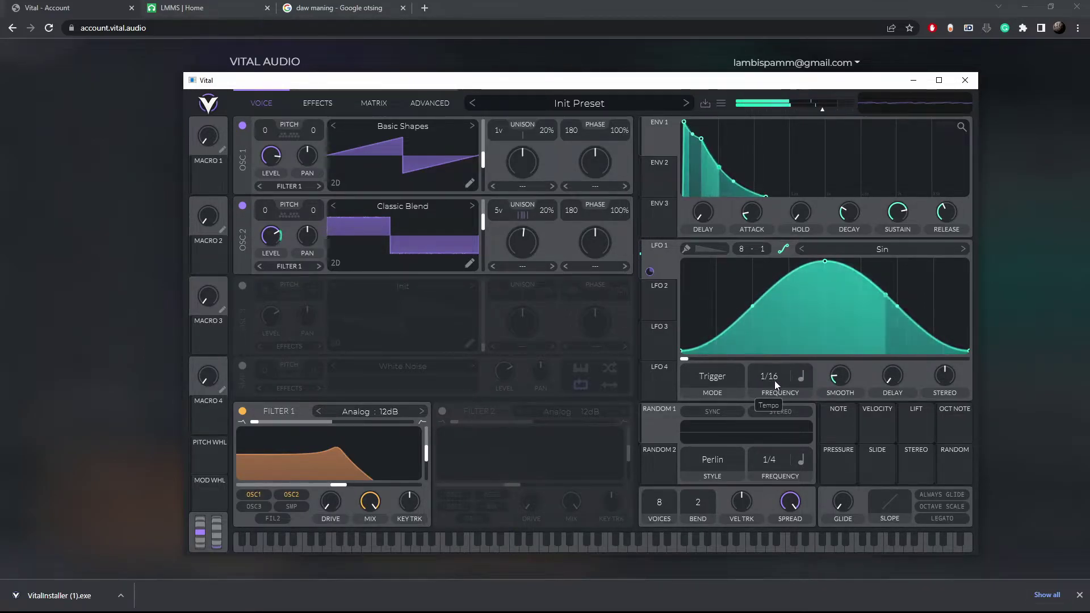
scroll(776, 380, up, 1)
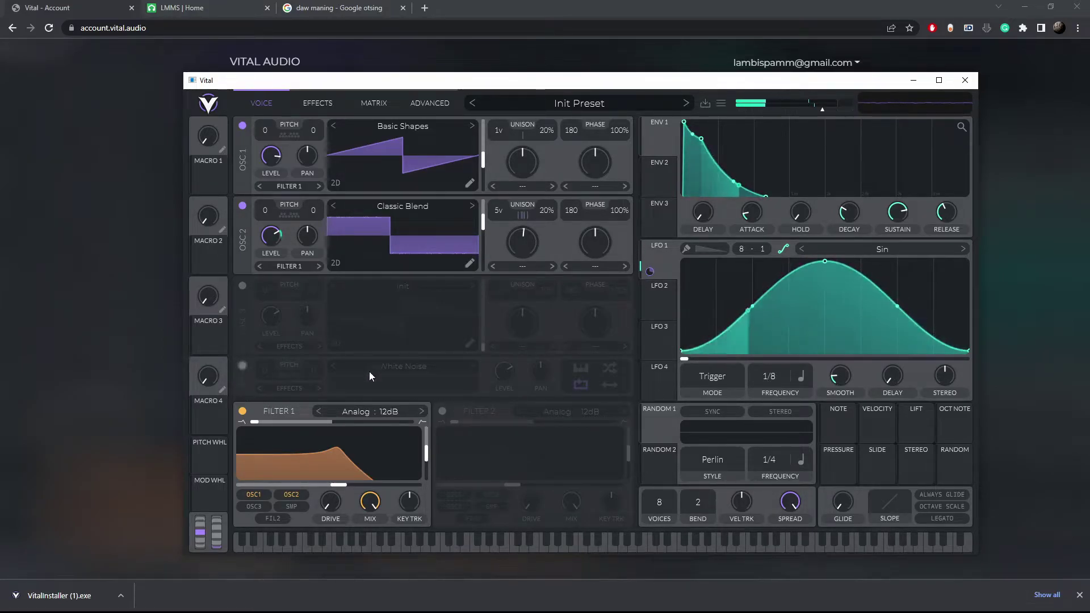
Step: Turn on the sample oscillator at level 0.333 with envelope 1 modulating that level
click(241, 366)
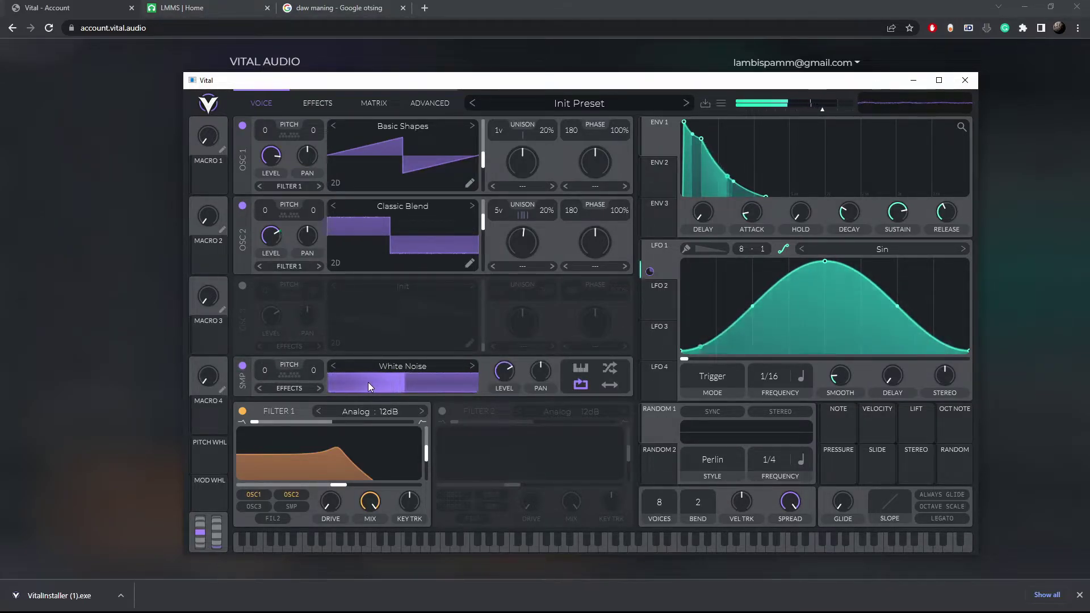
key(a)
drag(510, 368, 496, 371)
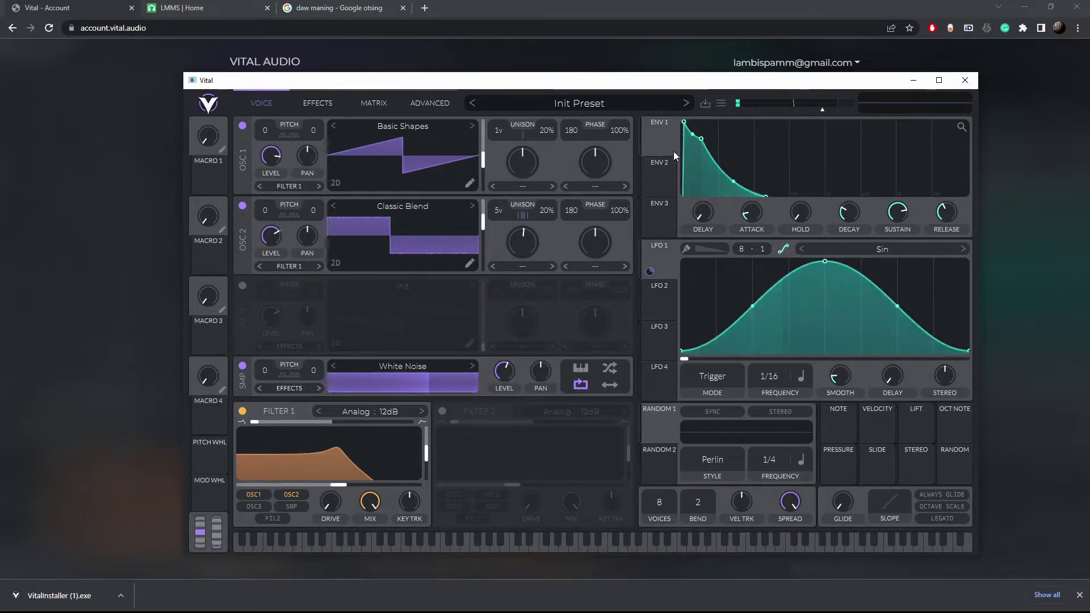
drag(670, 148, 392, 366)
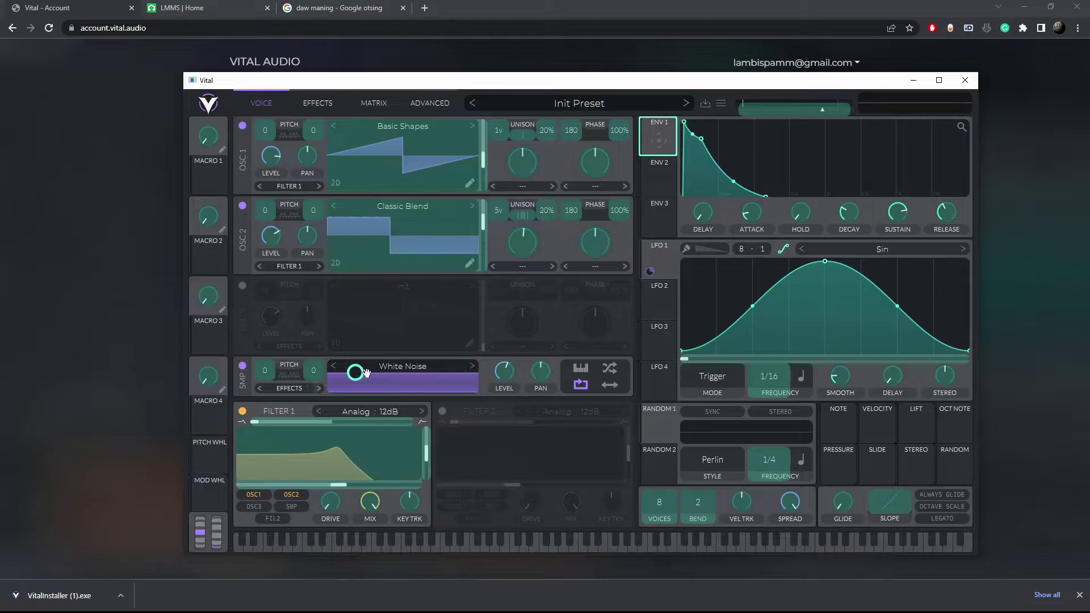
drag(505, 372, 504, 372)
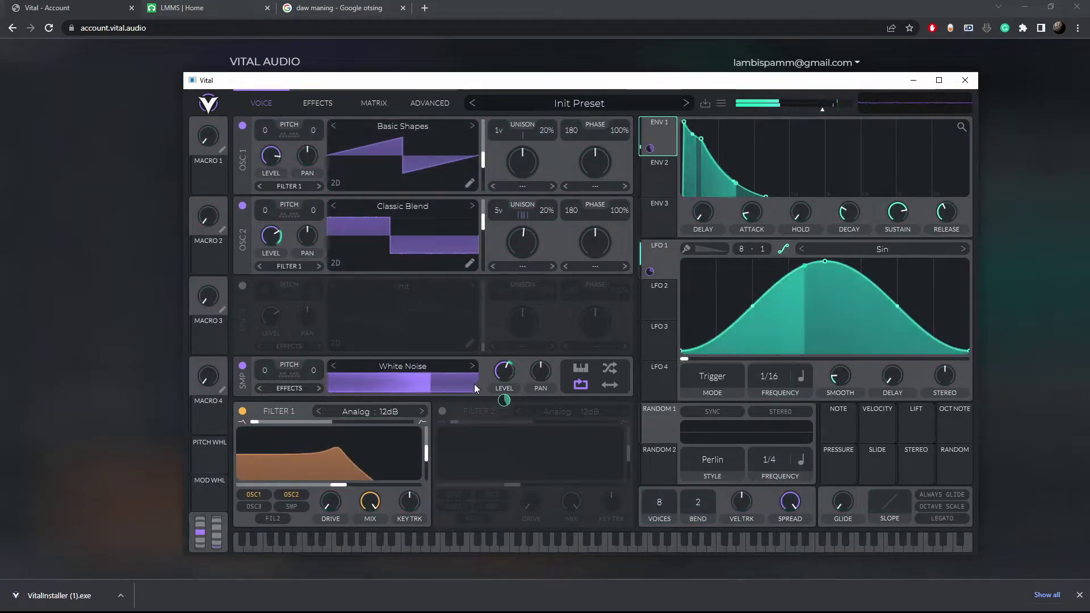
Step: Replace White Noise with the HVAC Unit sample from the sample browser
click(402, 366)
click(648, 430)
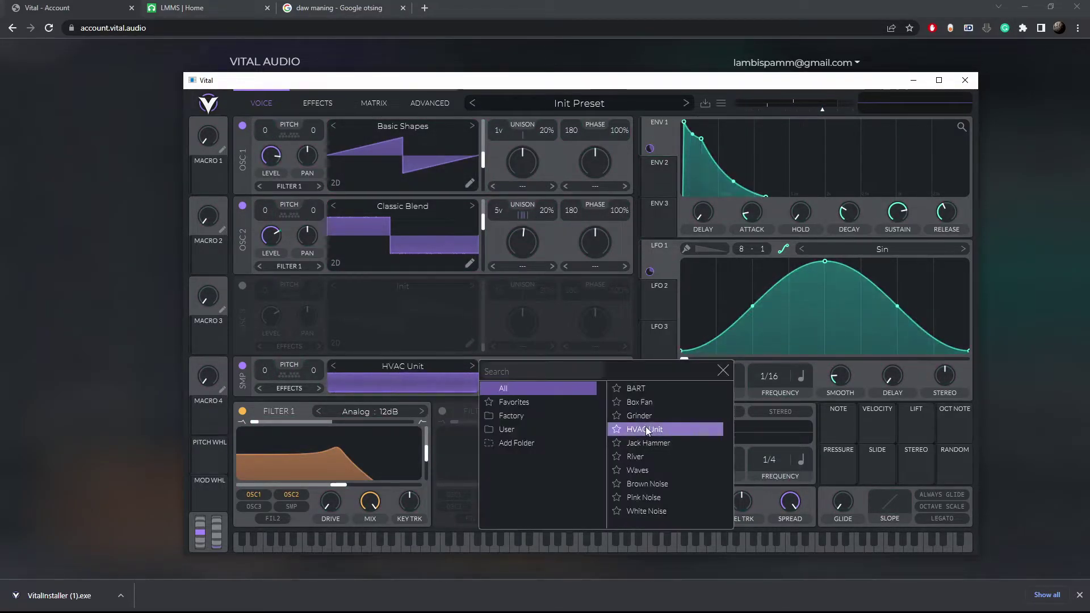
click(639, 345)
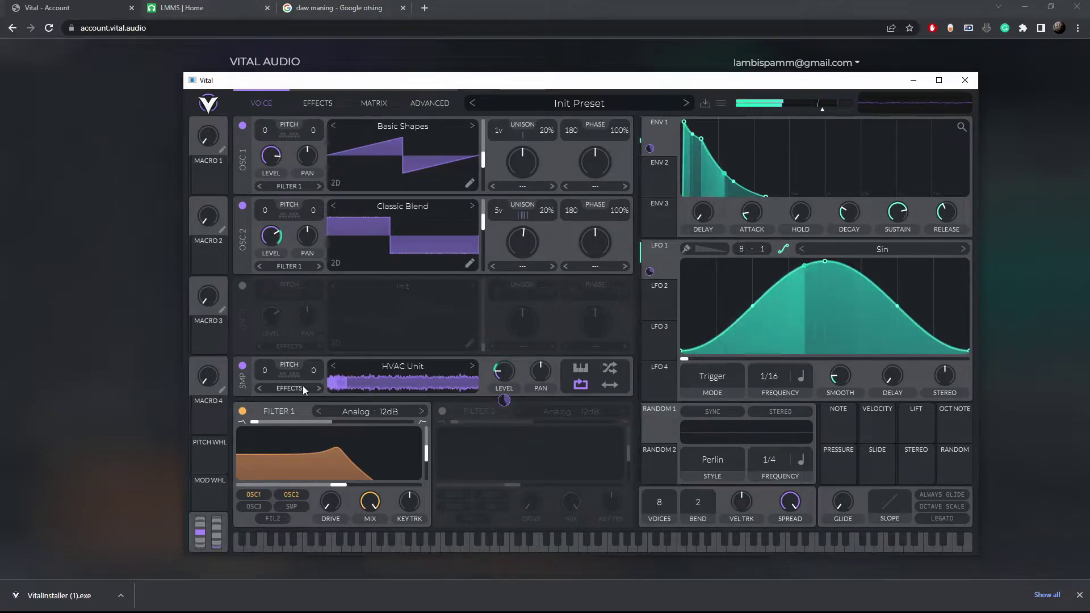
Step: On the Effects page, toggle Chorus, Compressor and Distortion on and off to audition them
click(322, 104)
click(244, 130)
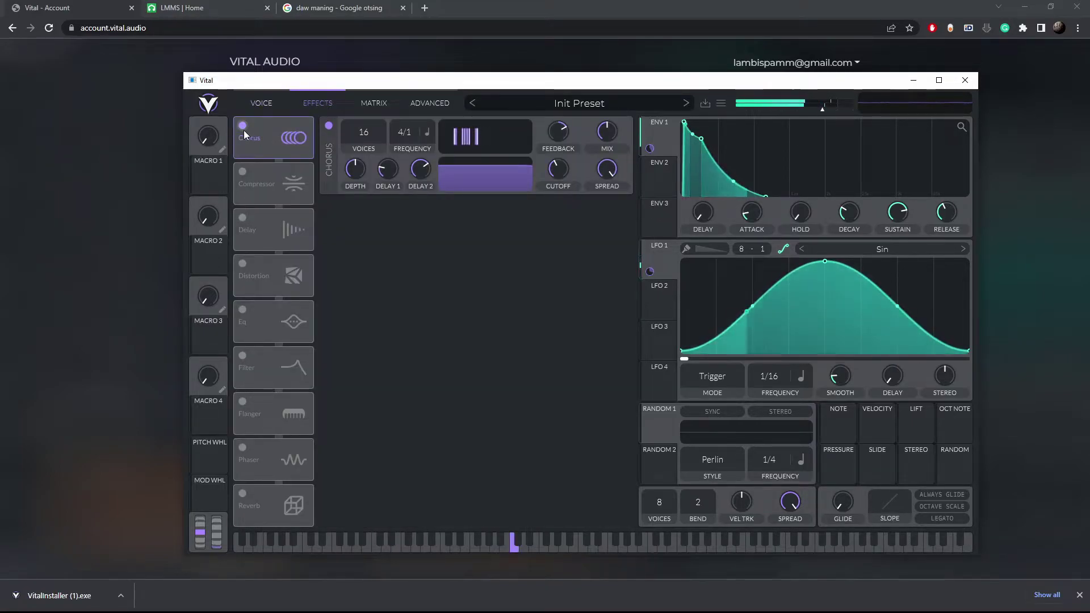
click(240, 176)
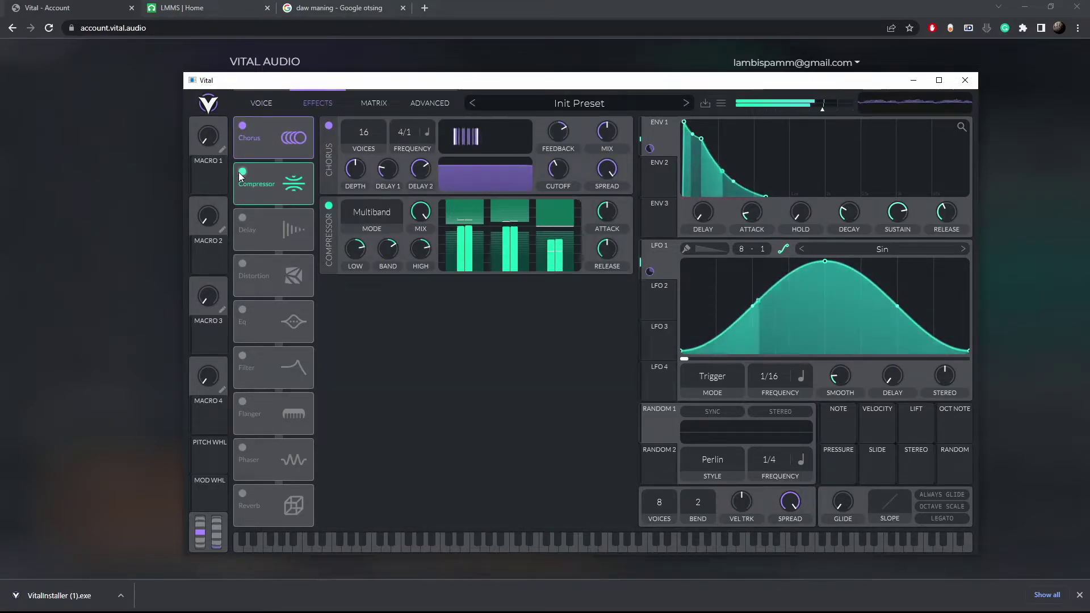
click(243, 263)
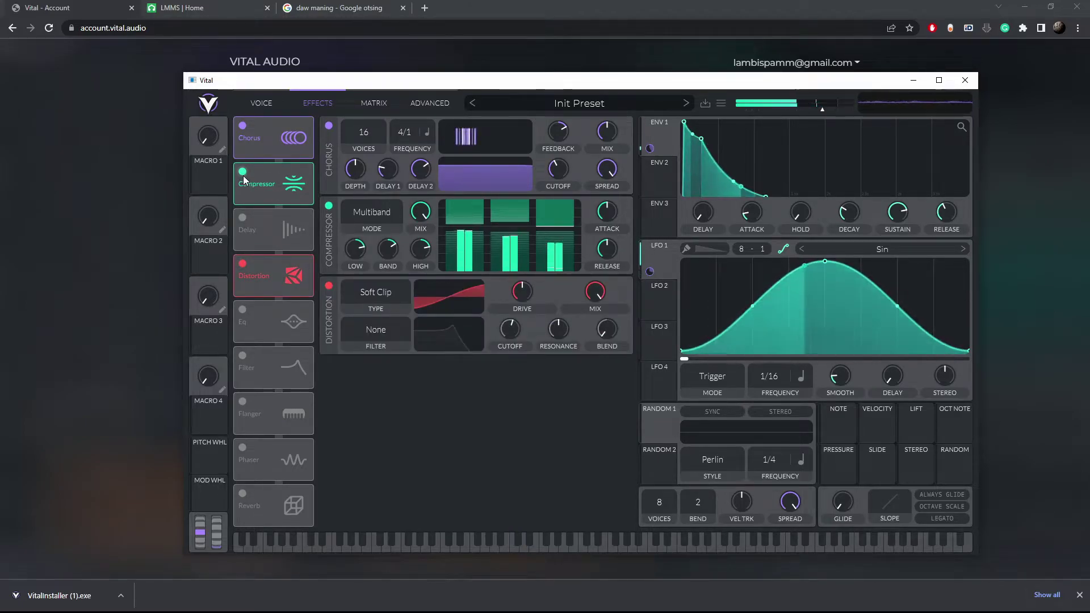
click(243, 173)
click(243, 126)
click(242, 264)
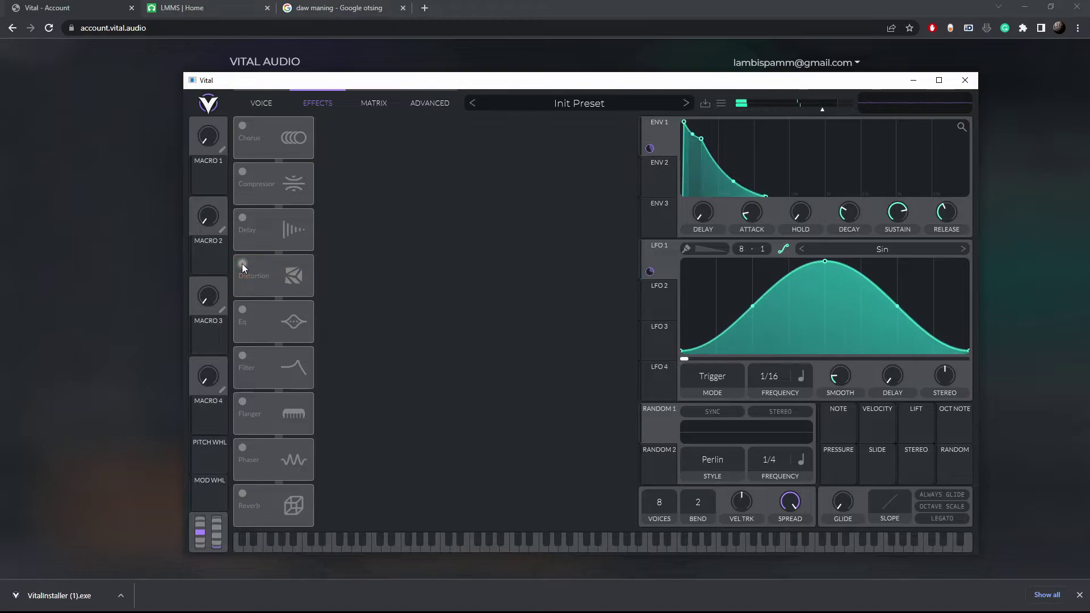
click(244, 176)
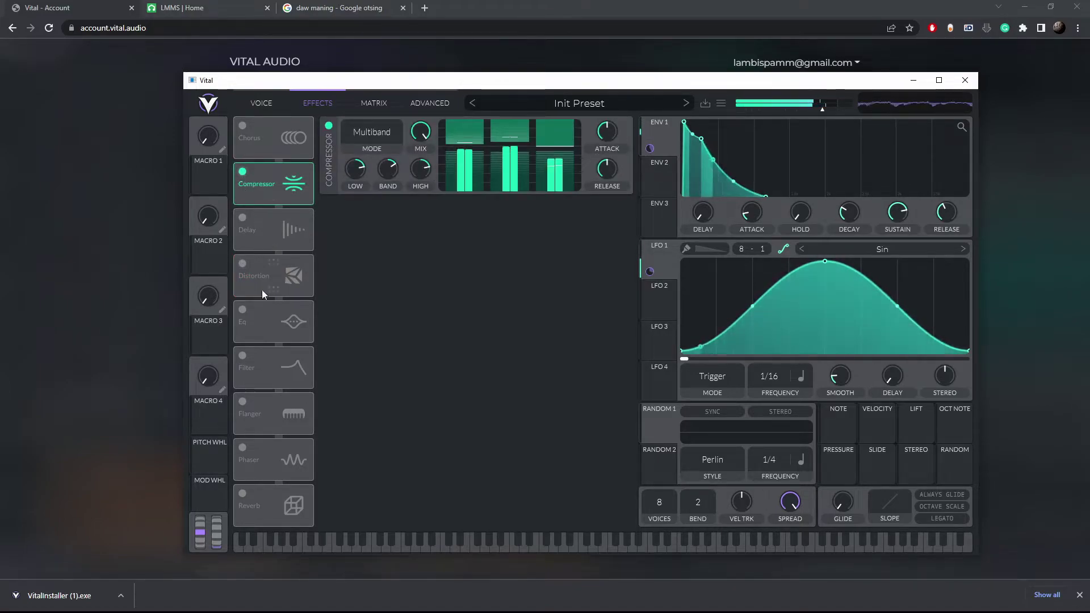
Step: Audition Eq, Filter and Flanger, then leave only Chorus active and close the preset list
click(243, 312)
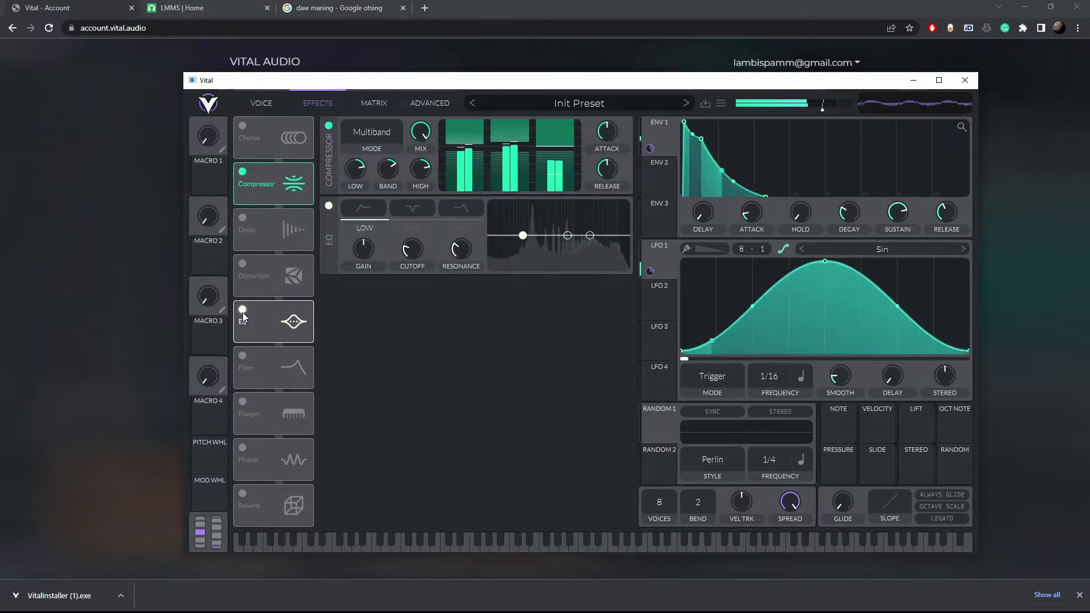
click(243, 311)
click(243, 356)
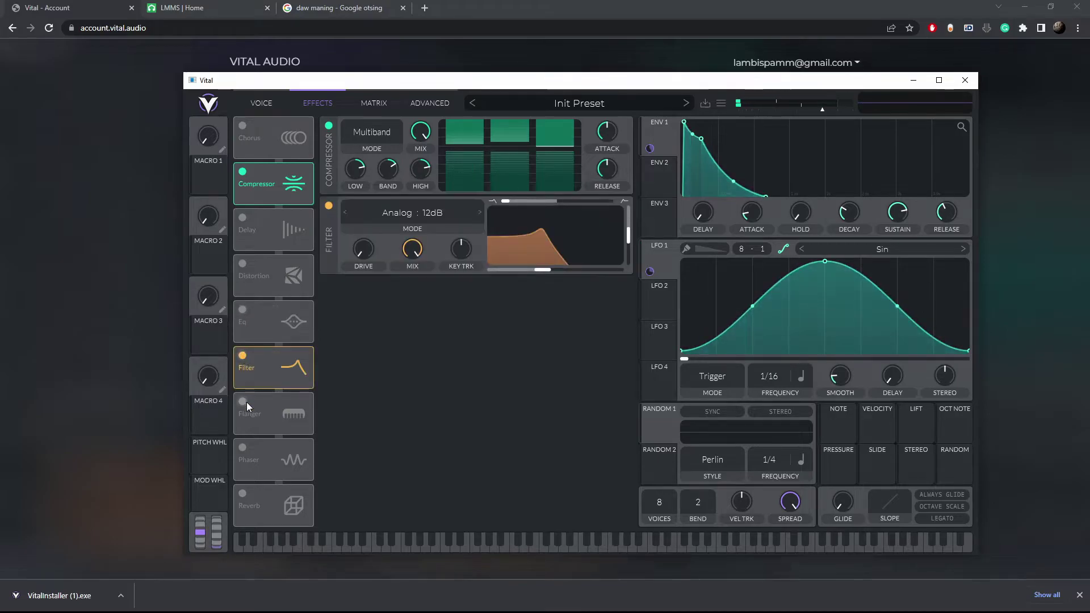
click(243, 356)
click(249, 404)
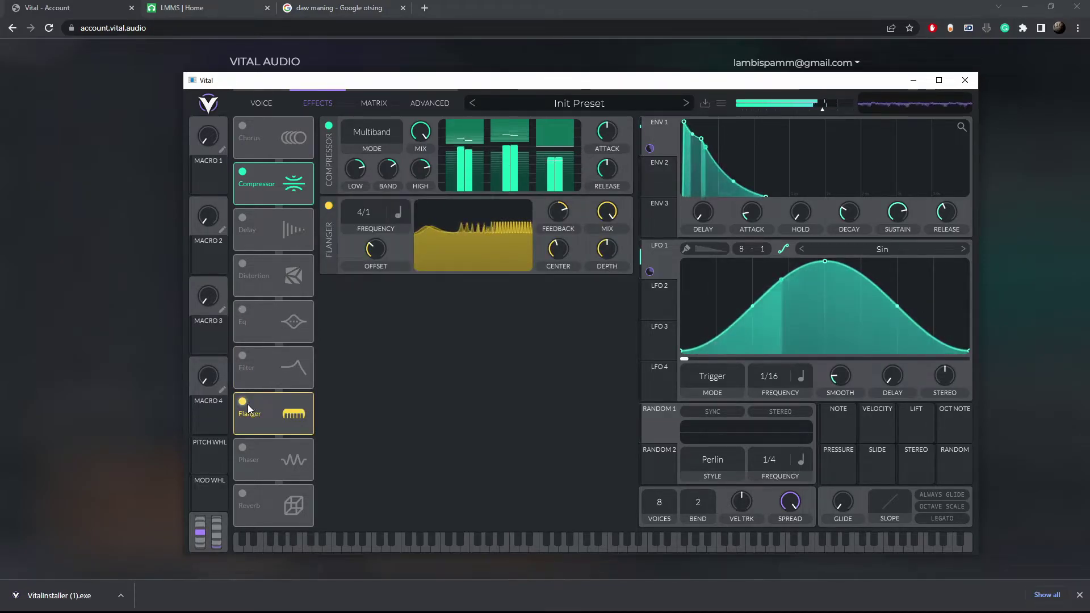
click(247, 405)
click(243, 126)
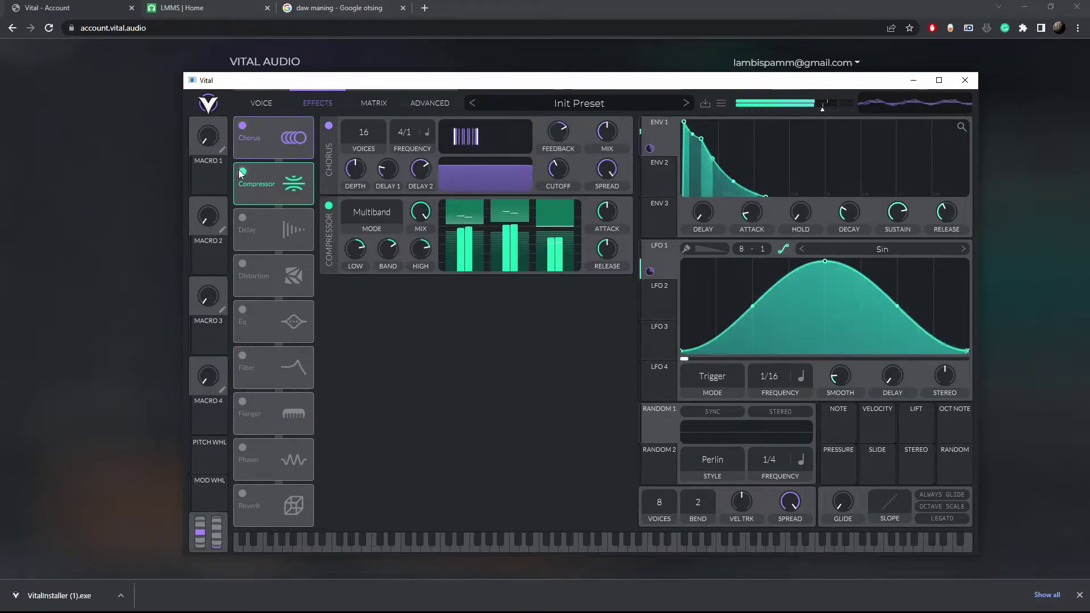
click(241, 172)
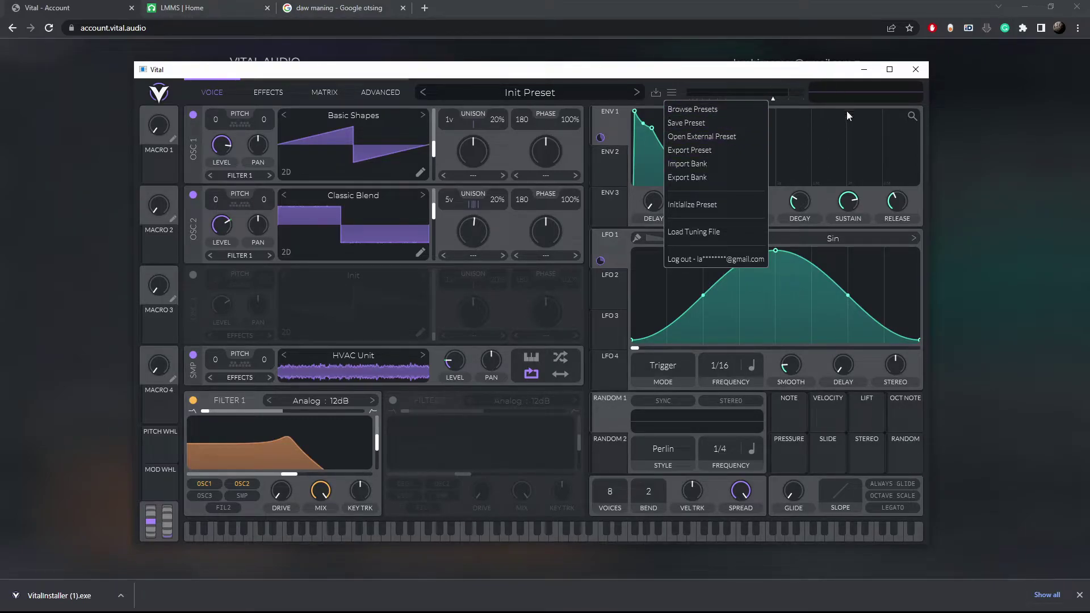
click(929, 448)
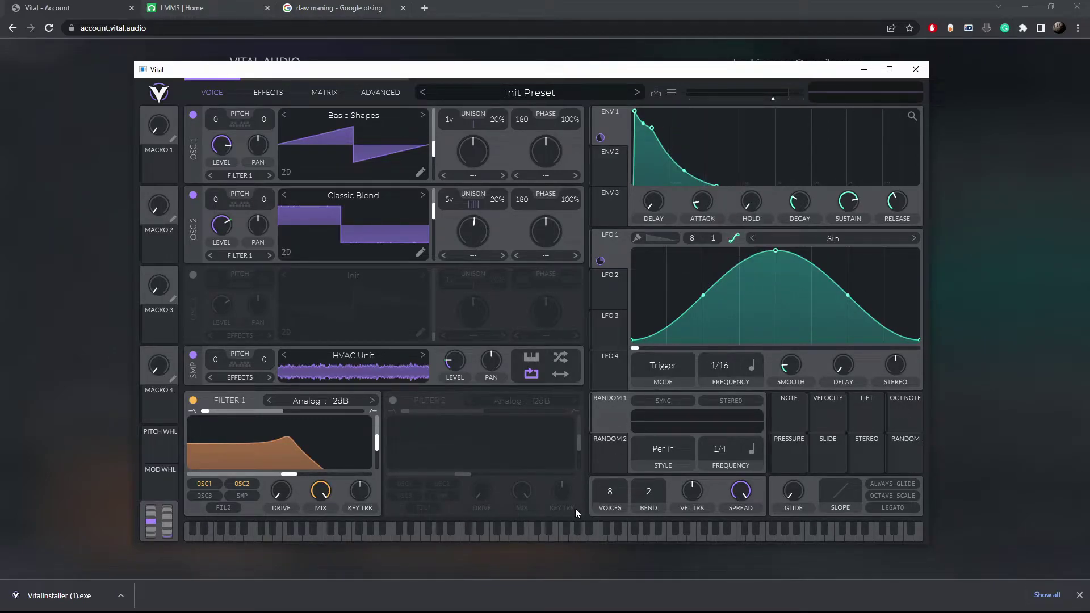
Step: Minimize Vital and highlight the digital audio workstation definition in the Google results
click(867, 71)
click(348, 11)
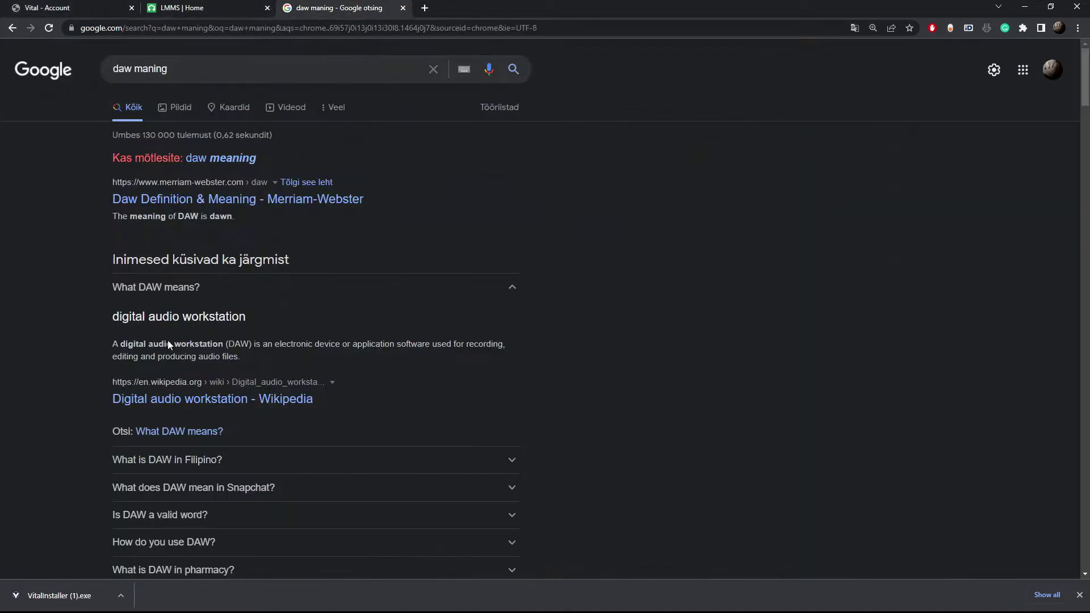
drag(120, 344, 332, 345)
Step: Switch to the LMMS Home tab, highlight its tagline and scroll through the page
click(224, 13)
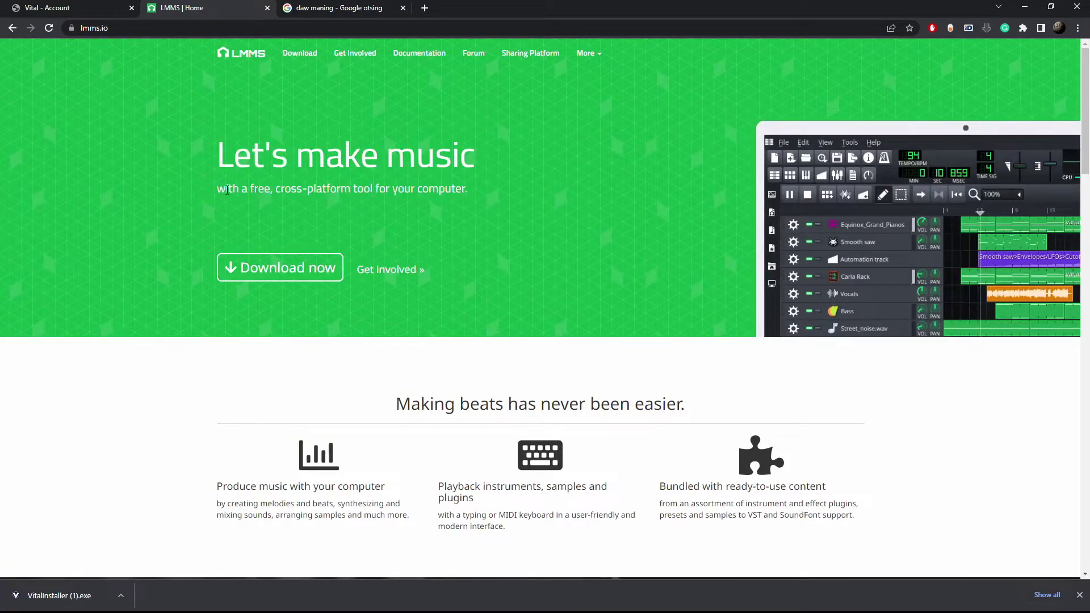
drag(227, 190, 387, 187)
click(497, 199)
scroll(473, 226, down, 13)
scroll(464, 230, down, 10)
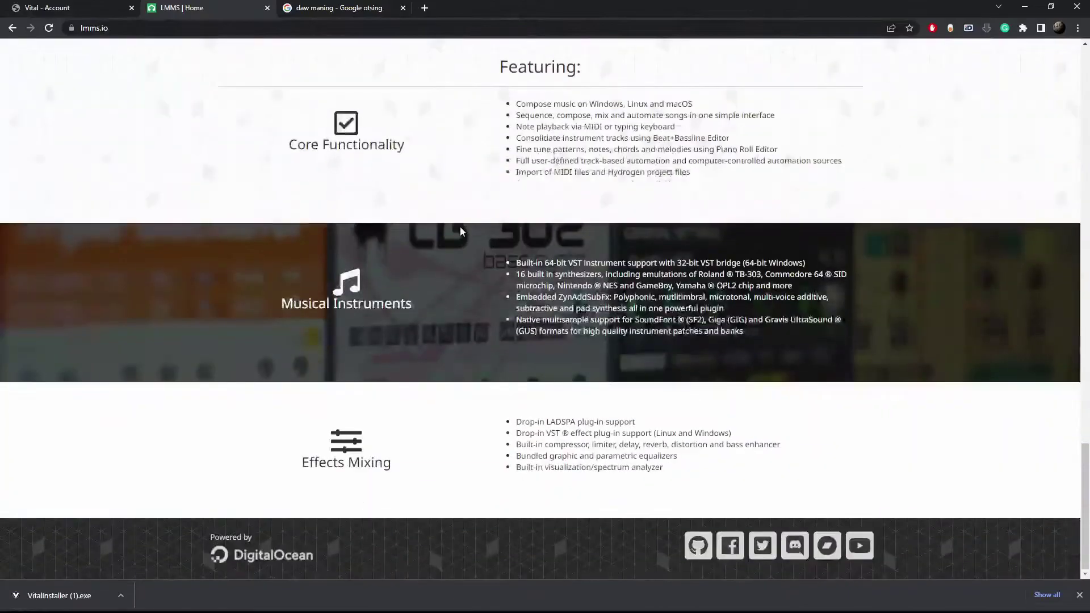
scroll(457, 227, up, 10)
scroll(455, 238, up, 13)
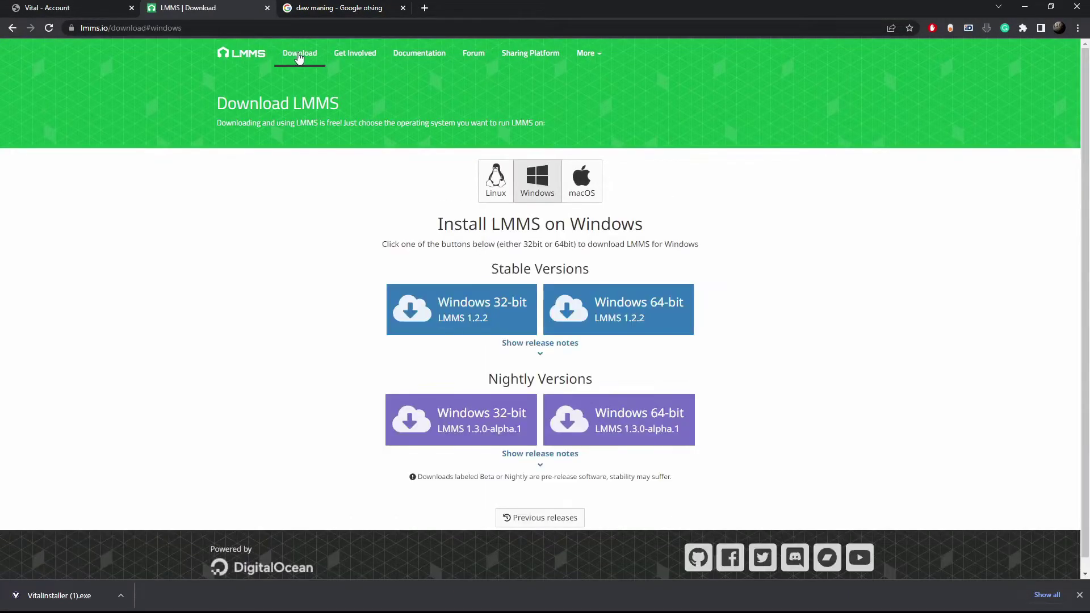
Step: Download the 64-bit LMMS 1.2.2 installer, maximize LMMS and move the Controller Rack lower
click(621, 310)
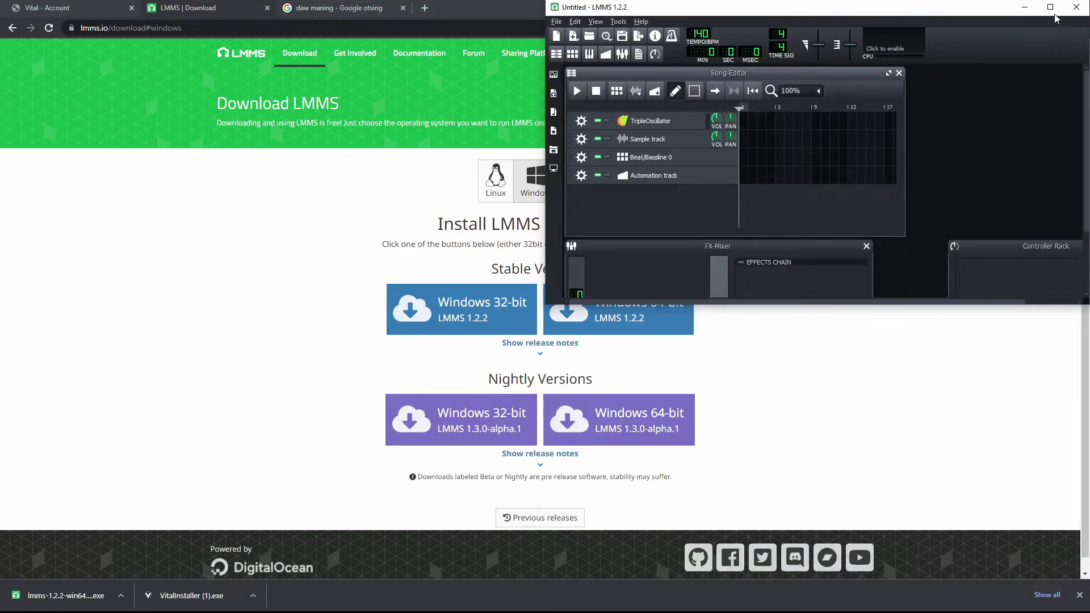
click(1051, 7)
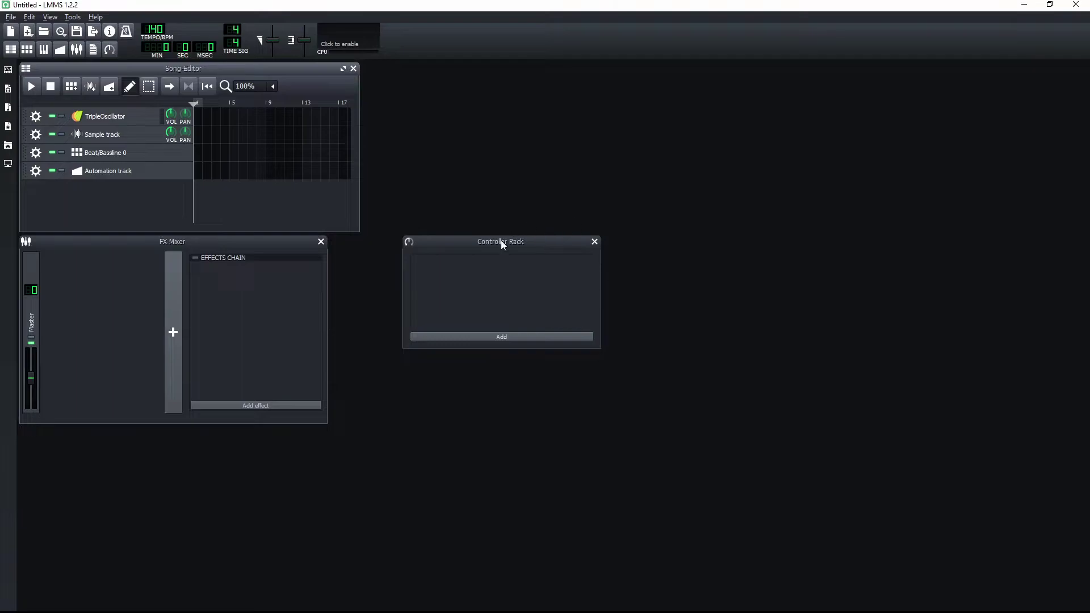
drag(502, 244, 486, 420)
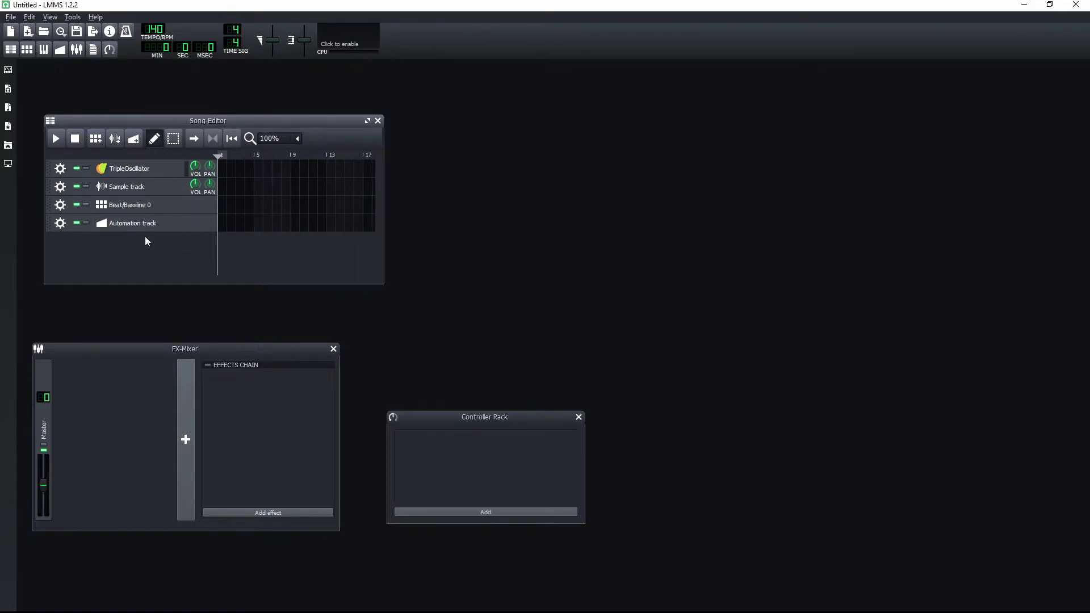
Step: Drag Mallets from Instrument Plugins into the Song Editor and open its settings
click(8, 71)
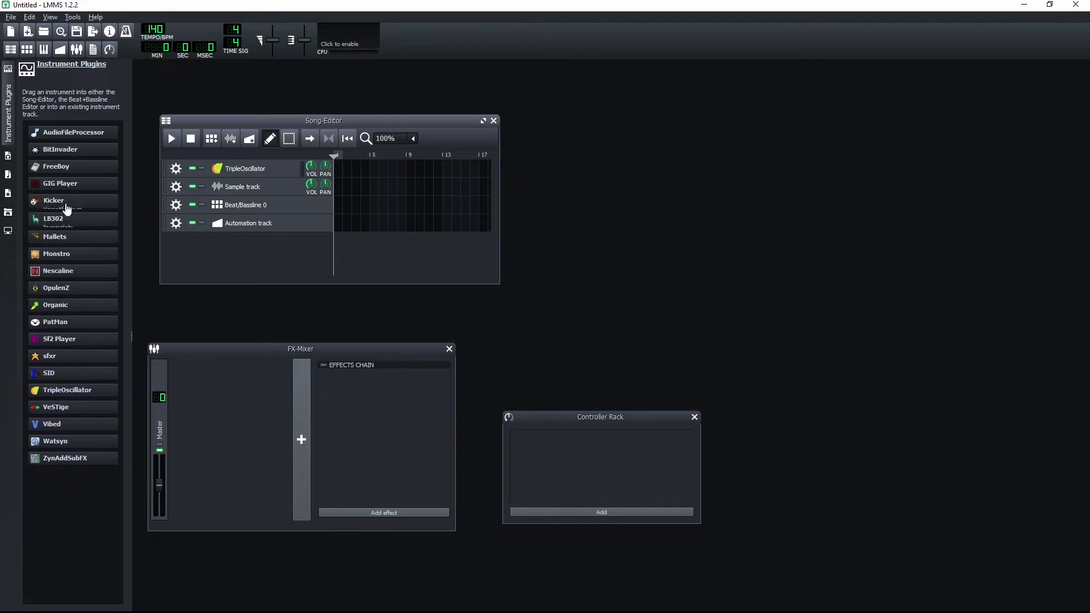
mouse_move(71, 210)
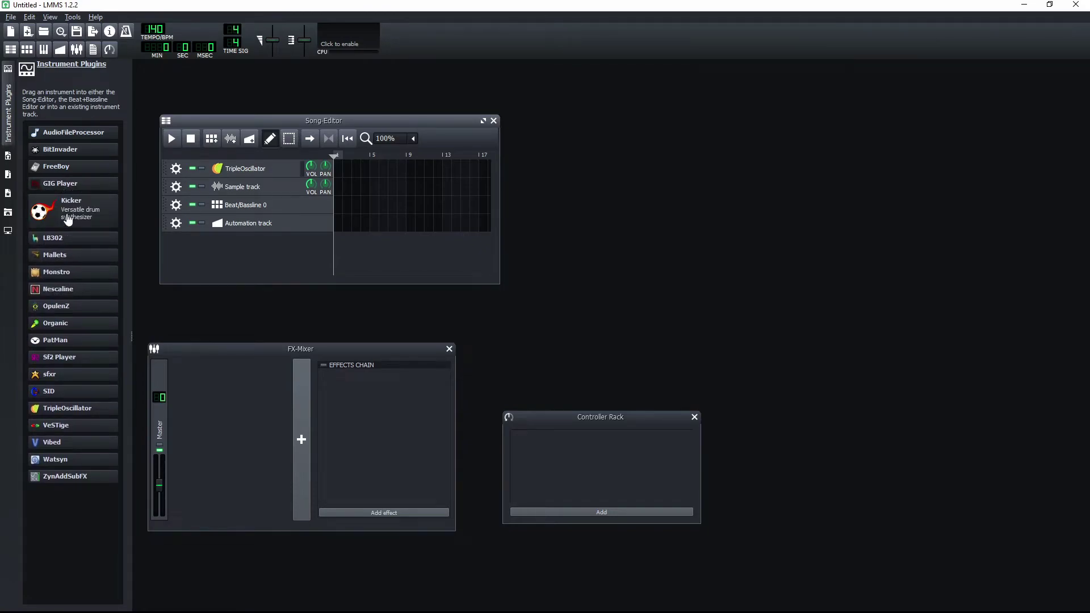
mouse_move(72, 258)
drag(72, 257, 207, 258)
click(262, 247)
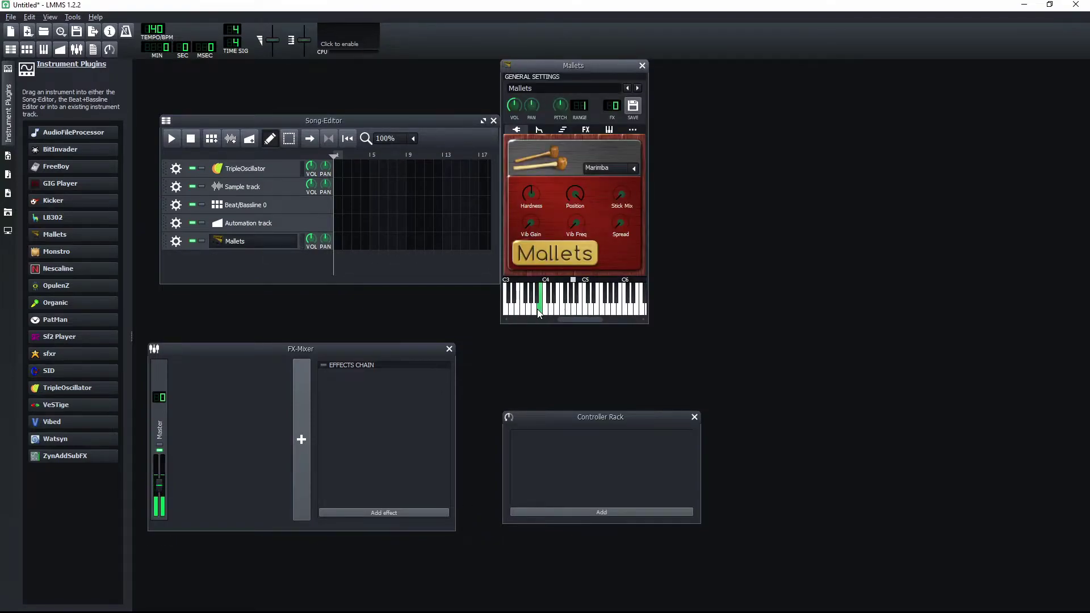
Step: Close the Mallets window, add a VeSTige track to the song and open its settings
click(642, 65)
mouse_move(73, 413)
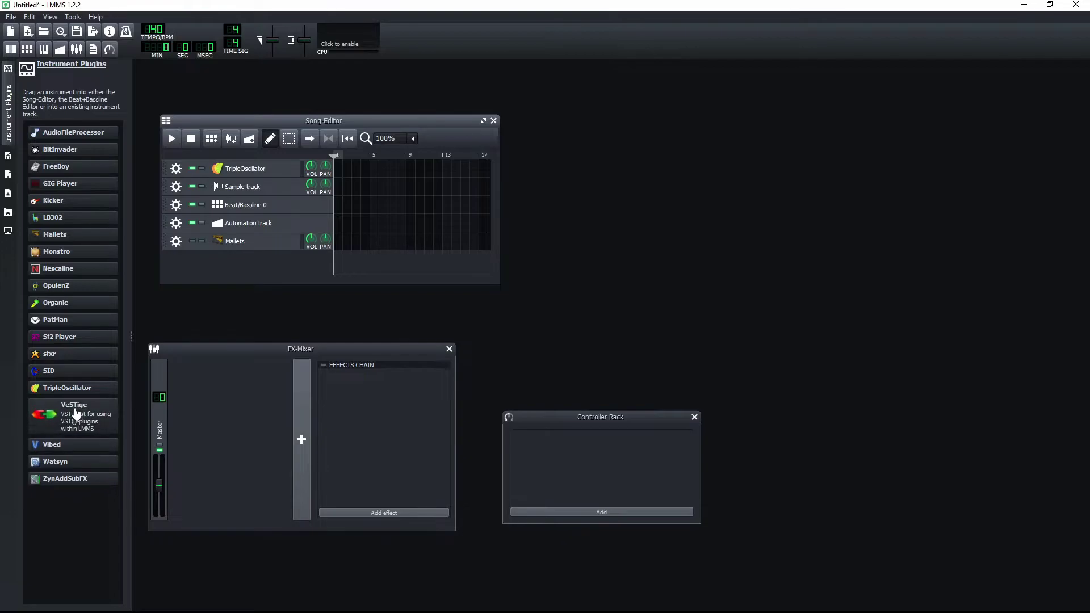
drag(73, 413, 238, 266)
click(265, 260)
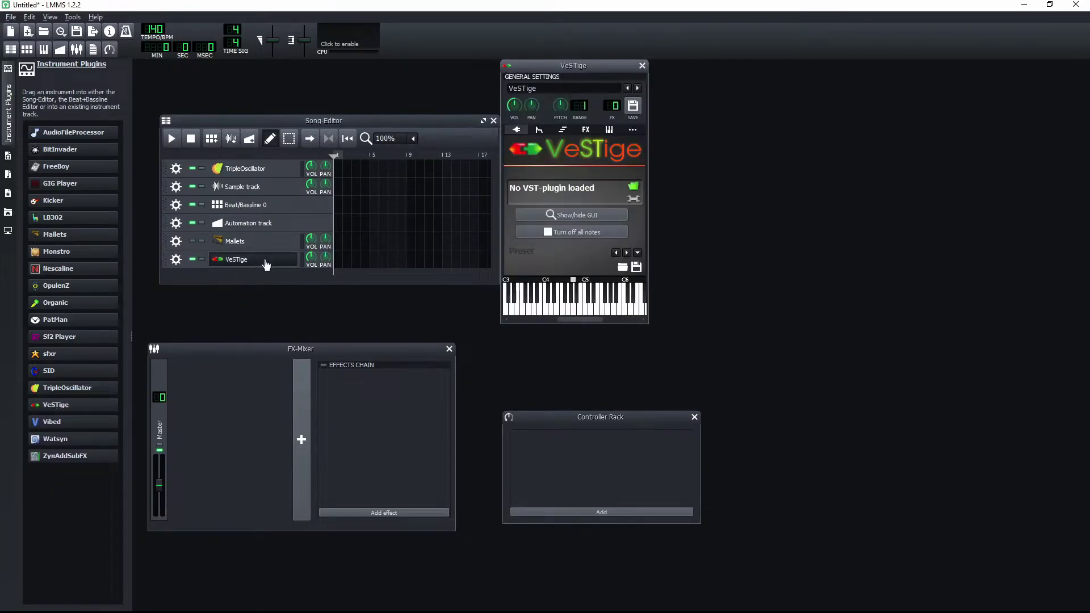
Step: Load Vital.dll from C:\Program Files\Steinberg\VstPlugins into the VeSTige track
click(635, 189)
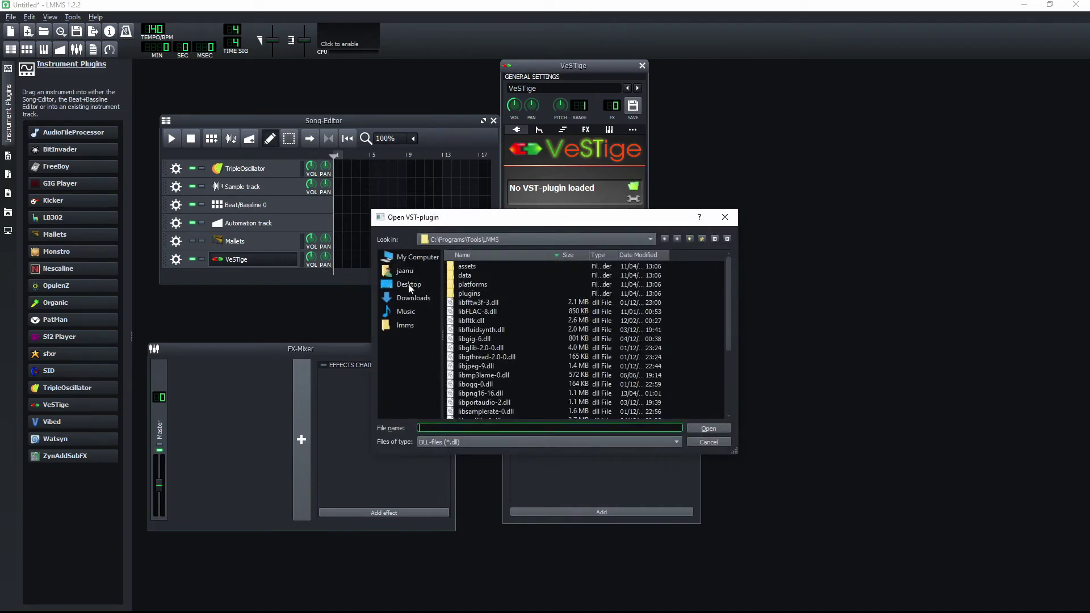
click(412, 260)
double_click(463, 266)
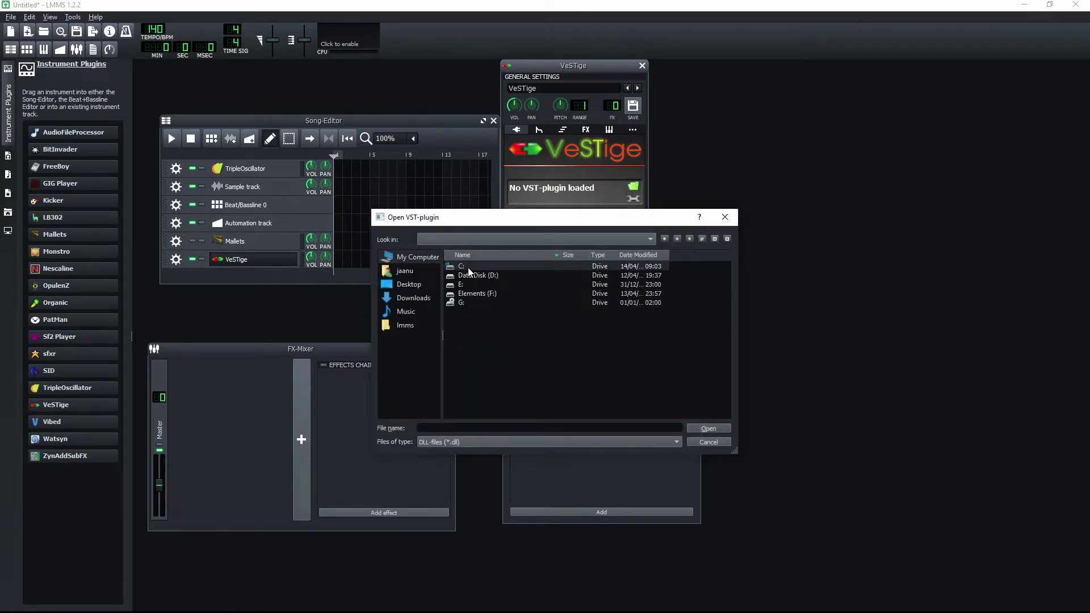
double_click(480, 294)
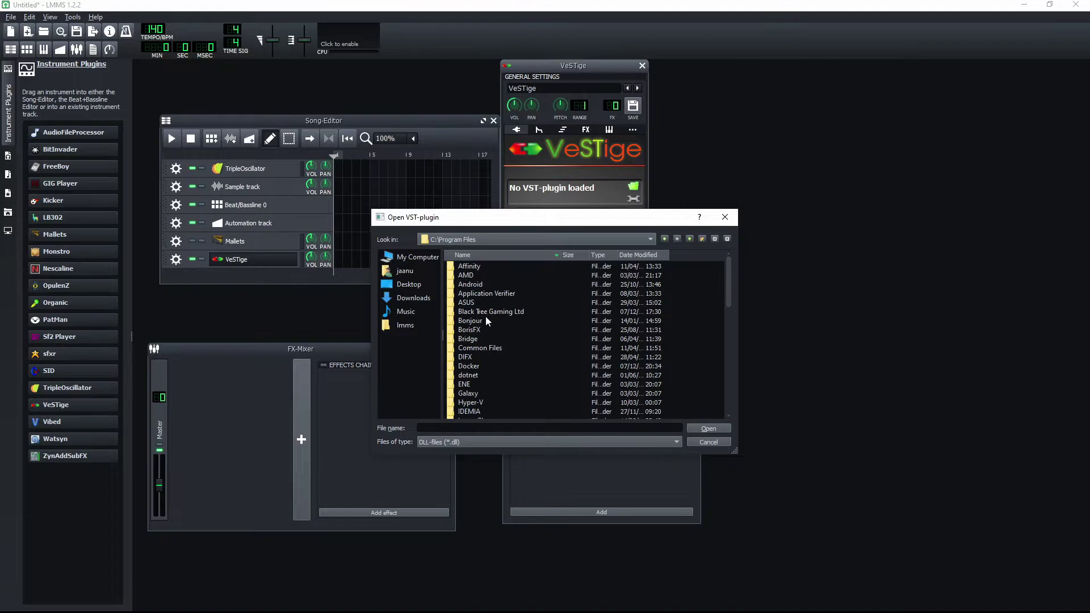
scroll(487, 321, down, 12)
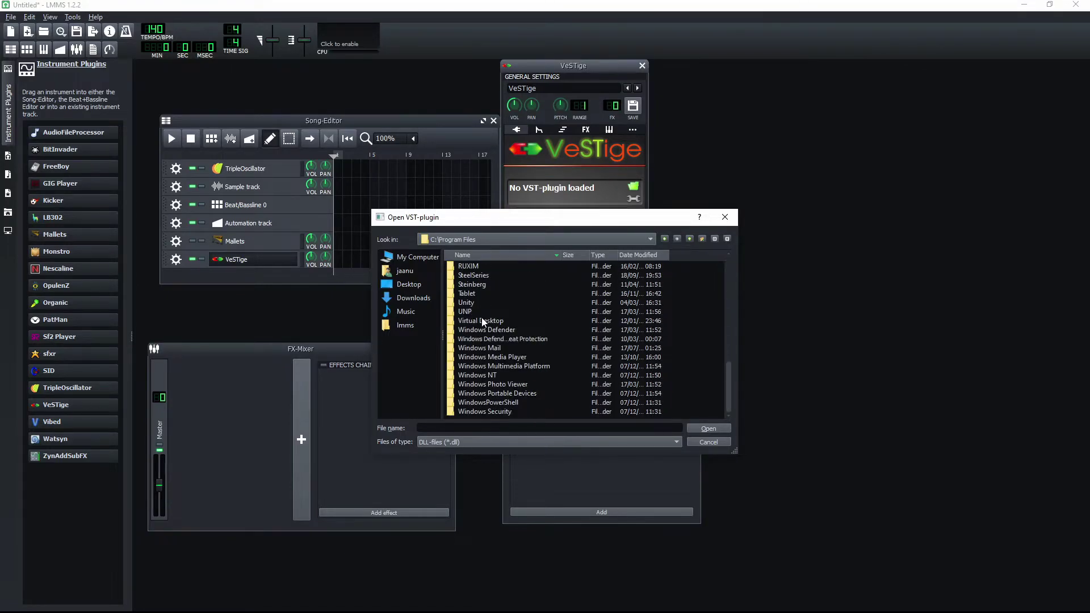
double_click(488, 290)
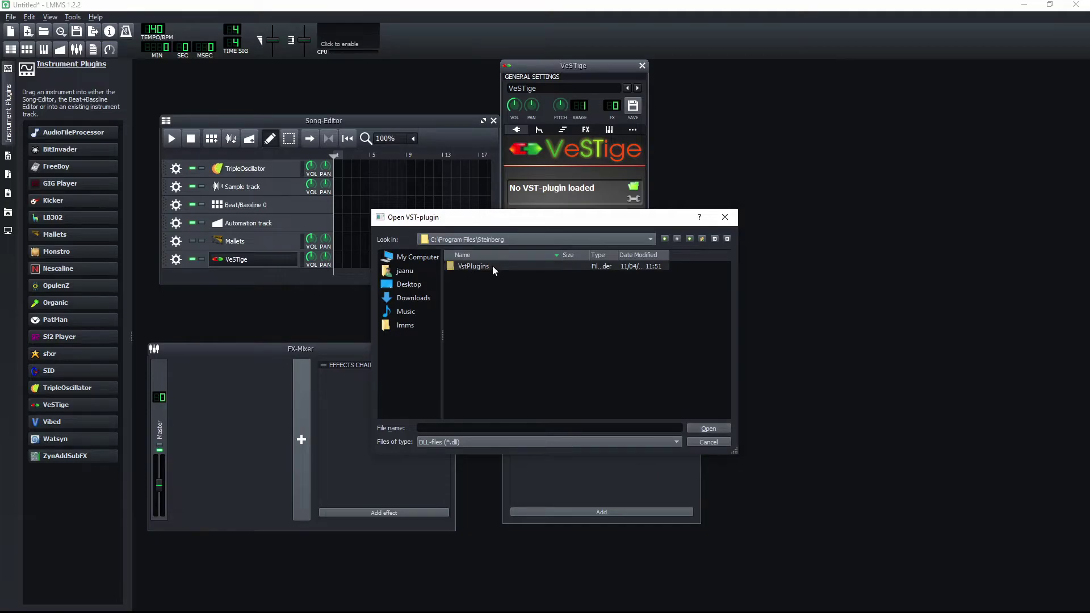
double_click(497, 267)
click(492, 268)
key(Return)
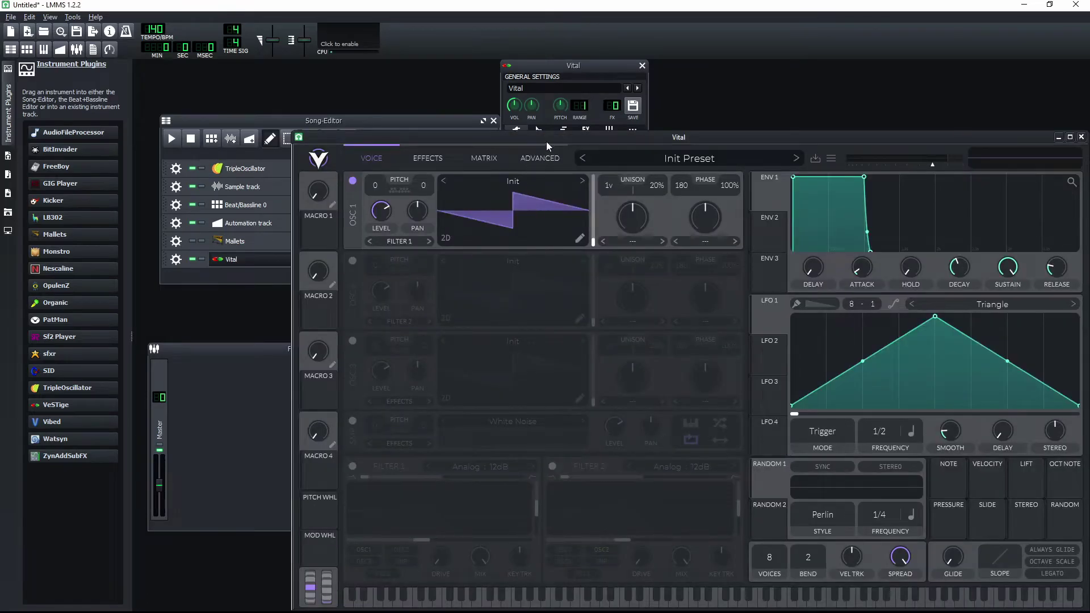
Step: Reposition the Vital window, play a test note on its keyboard, and uncover the tracks
drag(548, 146, 513, 81)
click(503, 547)
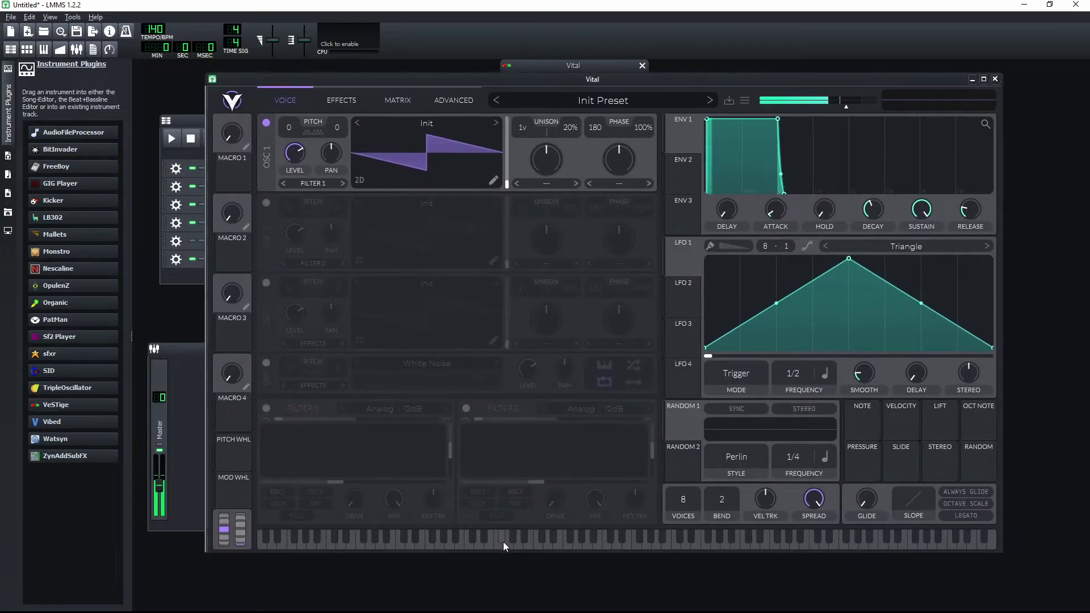
click(539, 548)
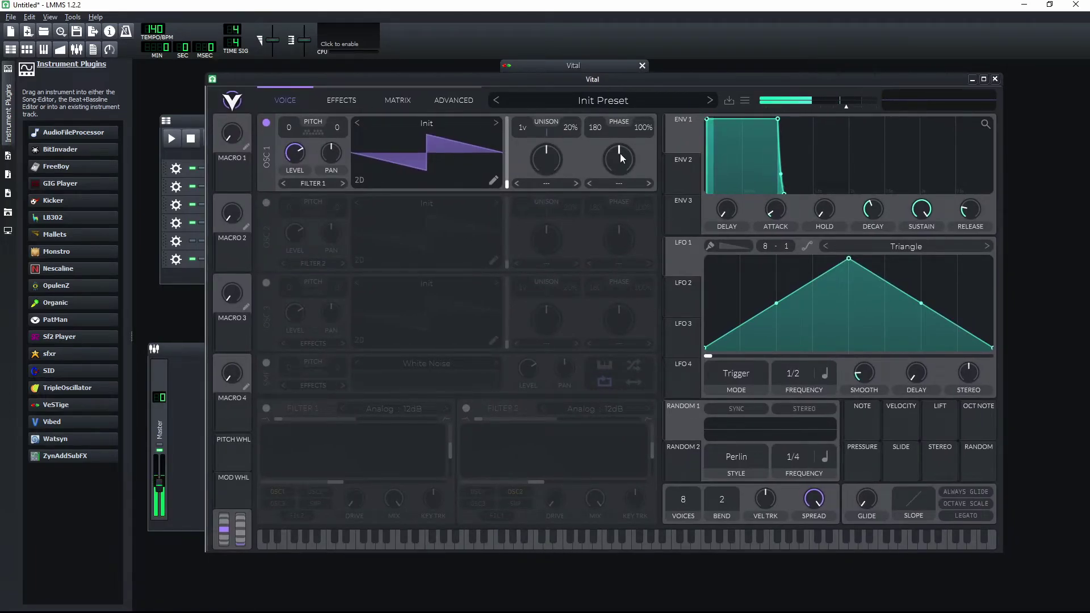
drag(604, 86, 821, 365)
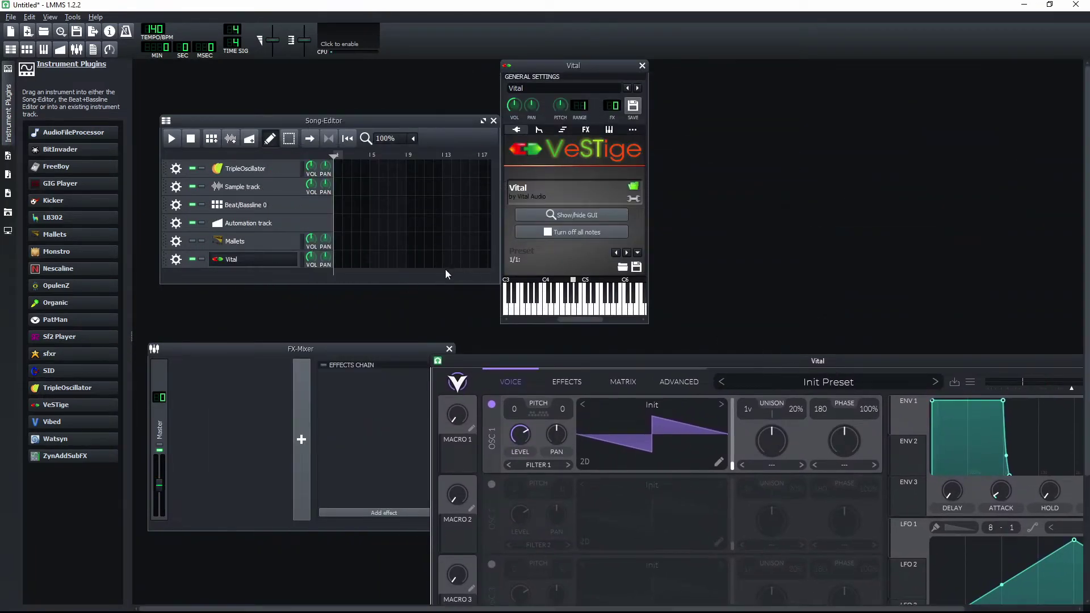
Step: Create a pattern on the Vital track, open its piano roll and audition keys
click(231, 259)
click(193, 259)
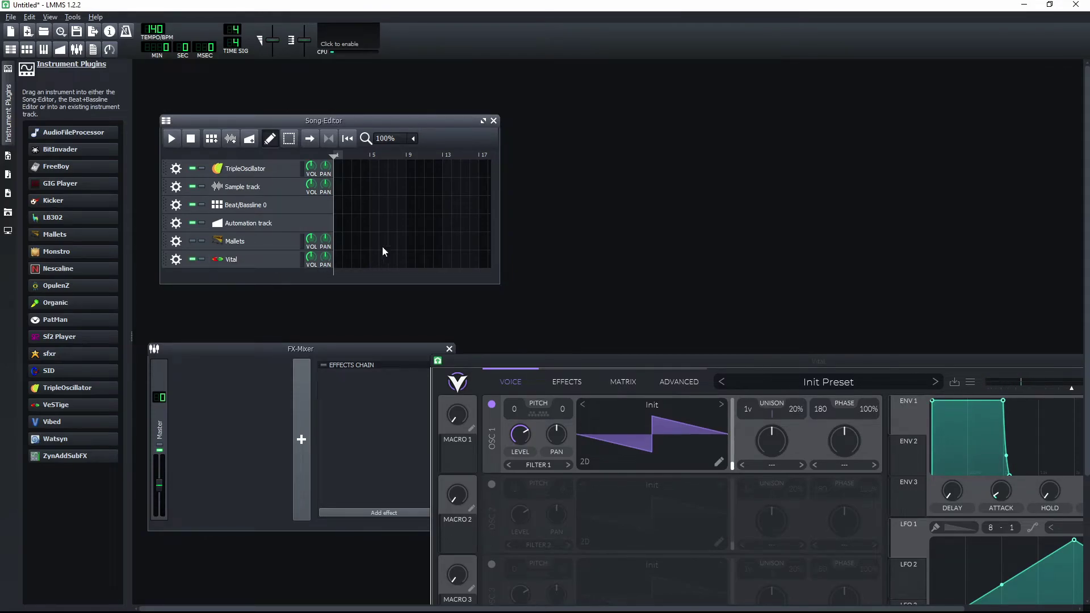
double_click(341, 266)
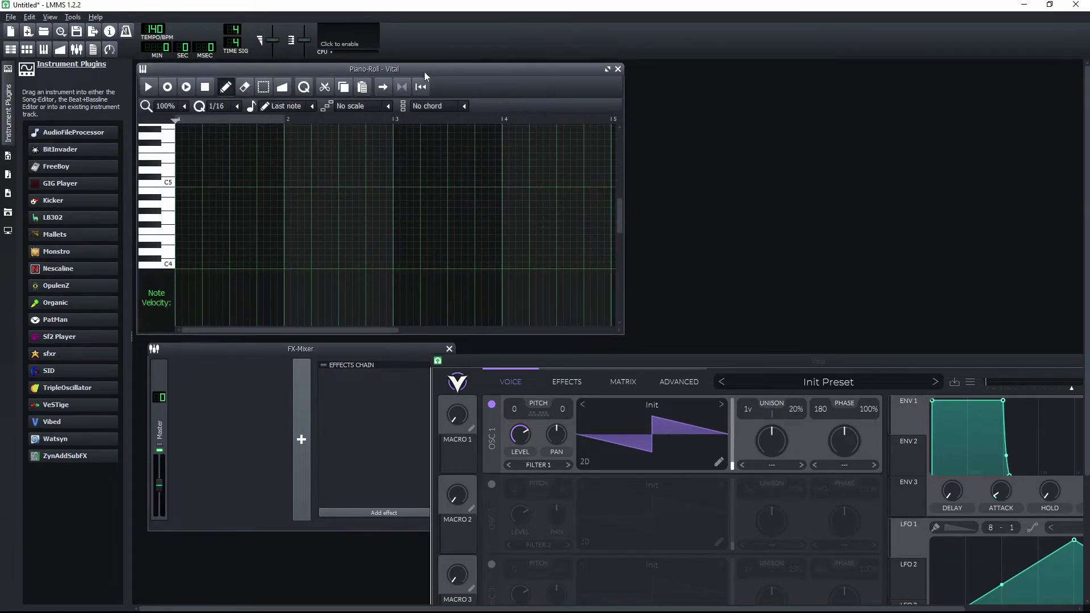
drag(423, 78, 846, 79)
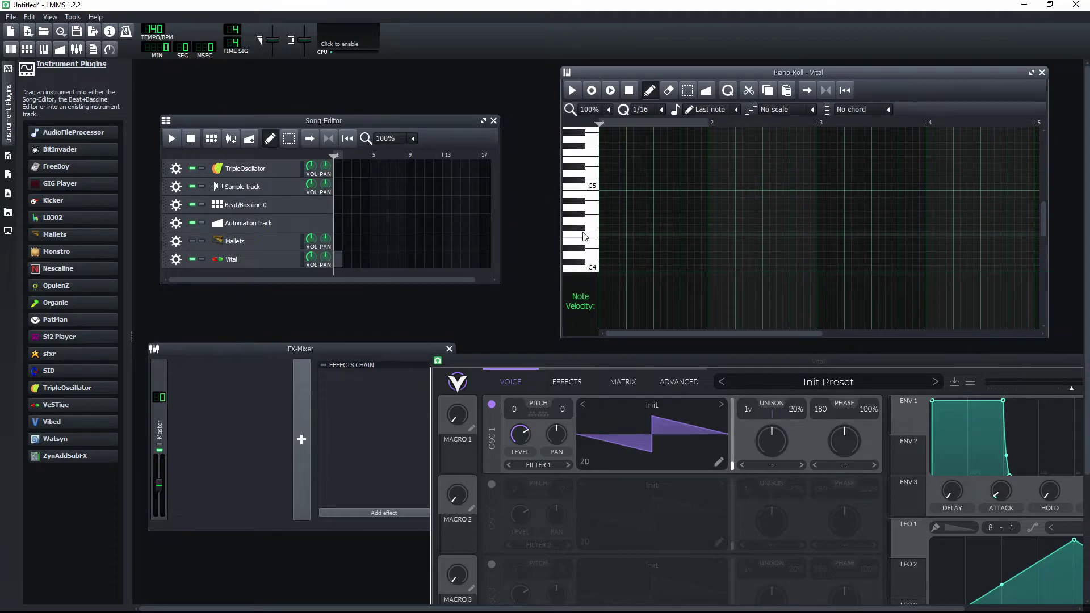
mouse_move(585, 230)
mouse_down()
mouse_move(585, 168)
mouse_move(583, 178)
mouse_up()
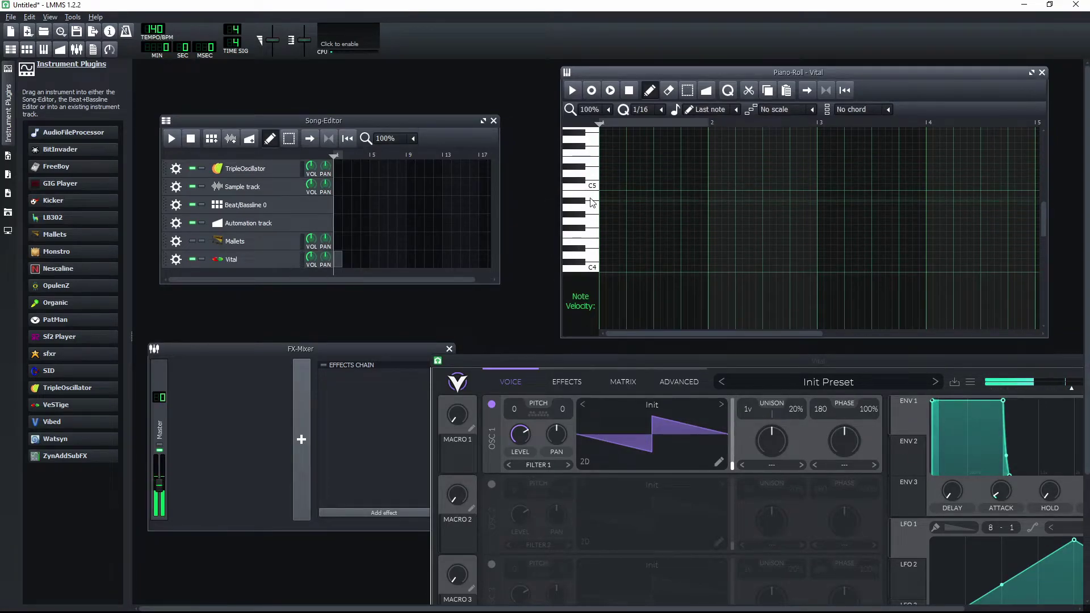
Step: Add a note just above C4 at bar 1, play it, and shorten it
scroll(592, 243, down, 1)
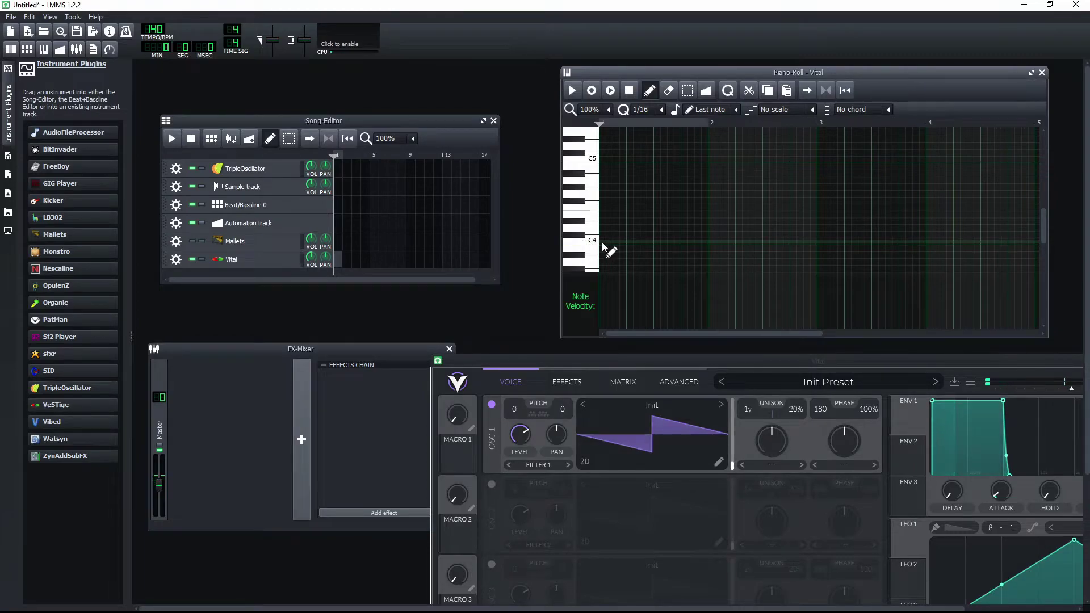
click(587, 222)
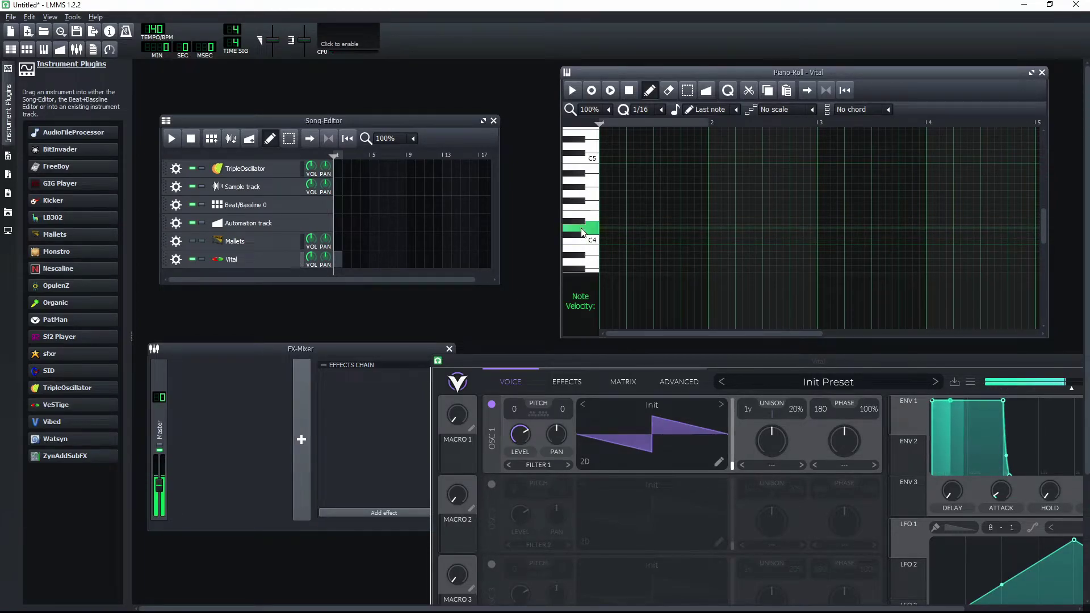
click(607, 229)
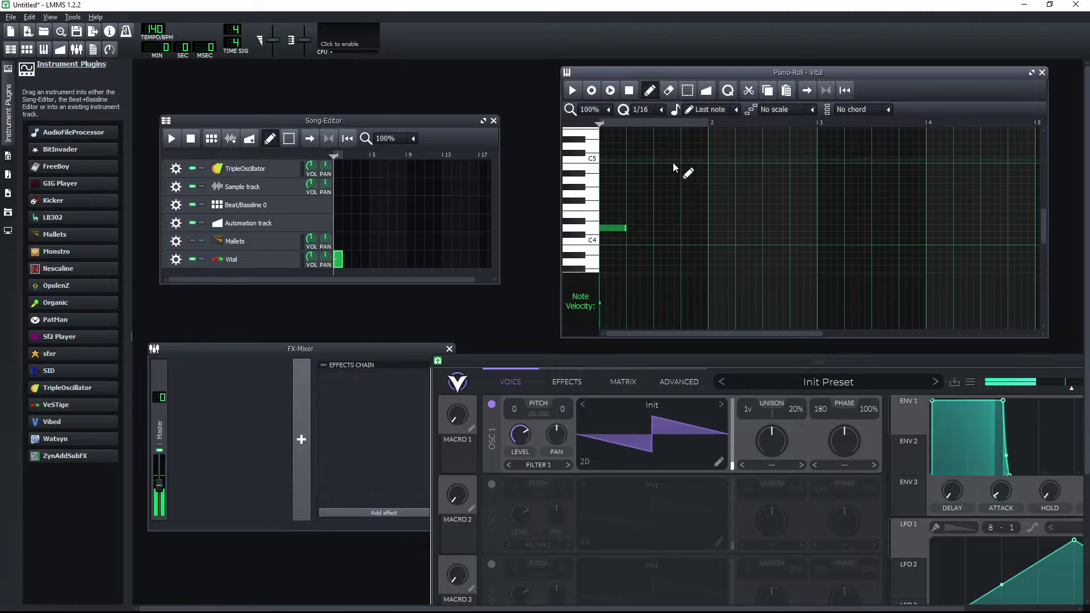
key(space)
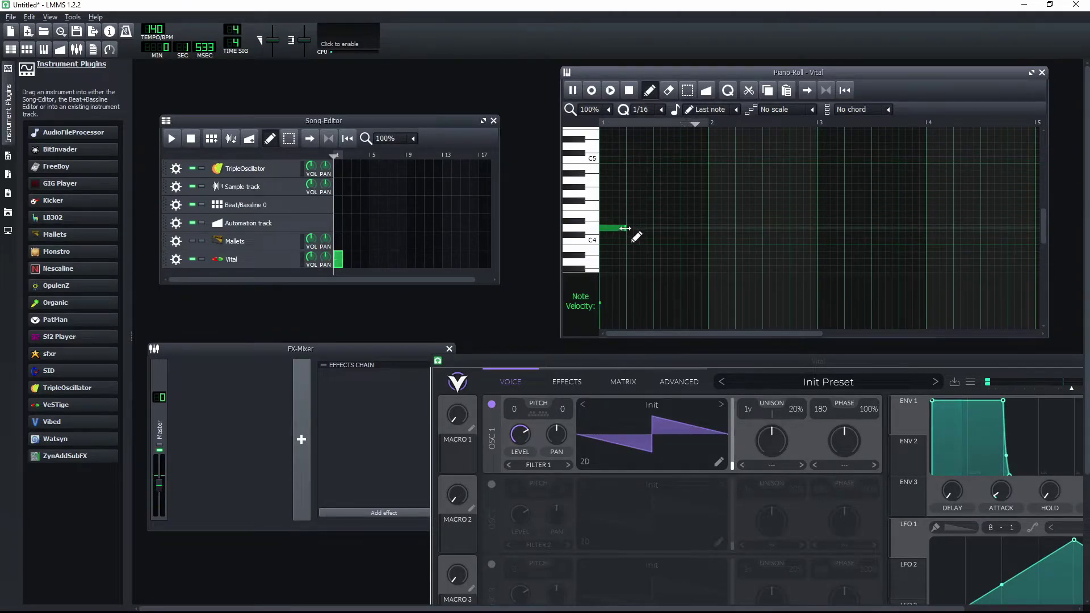
drag(625, 229, 613, 228)
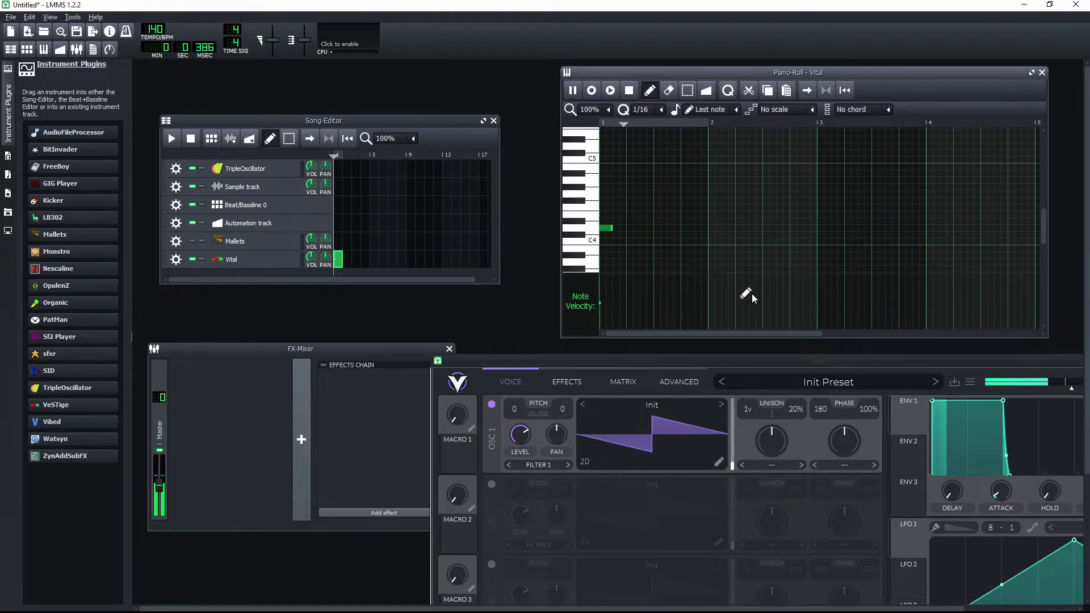
Step: Switch on Filter 1 and shorten envelope 1's decay in Vital
drag(831, 365, 769, 105)
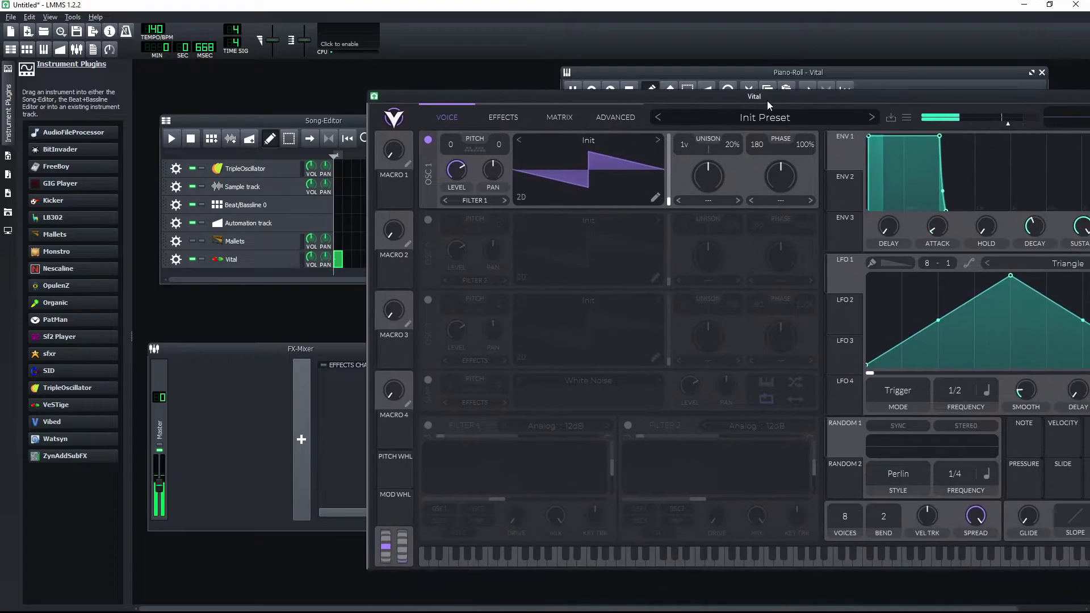
click(428, 426)
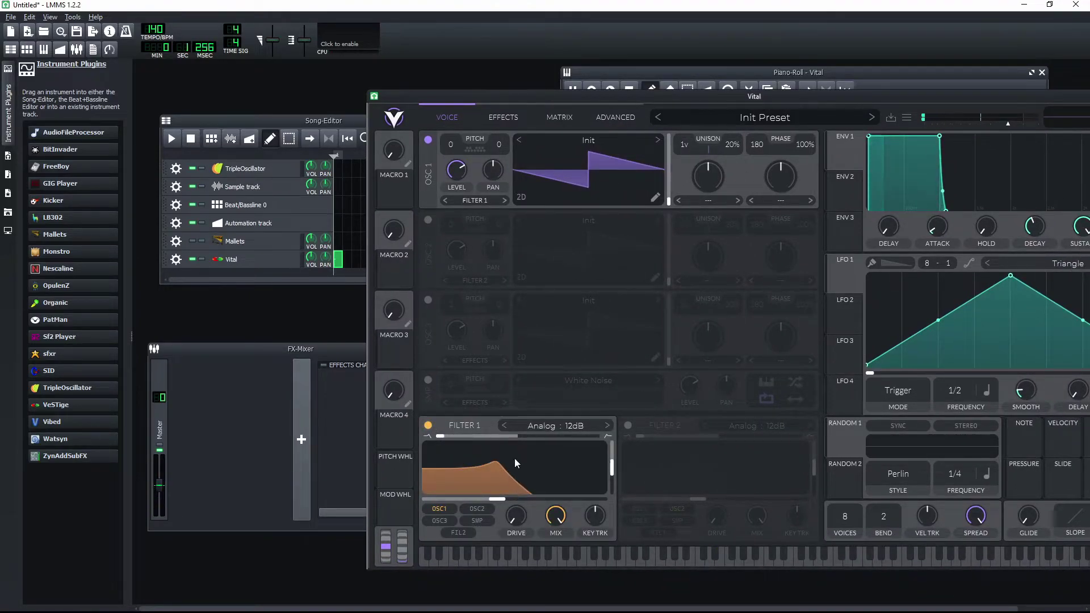
drag(940, 136, 885, 134)
drag(582, 95, 423, 78)
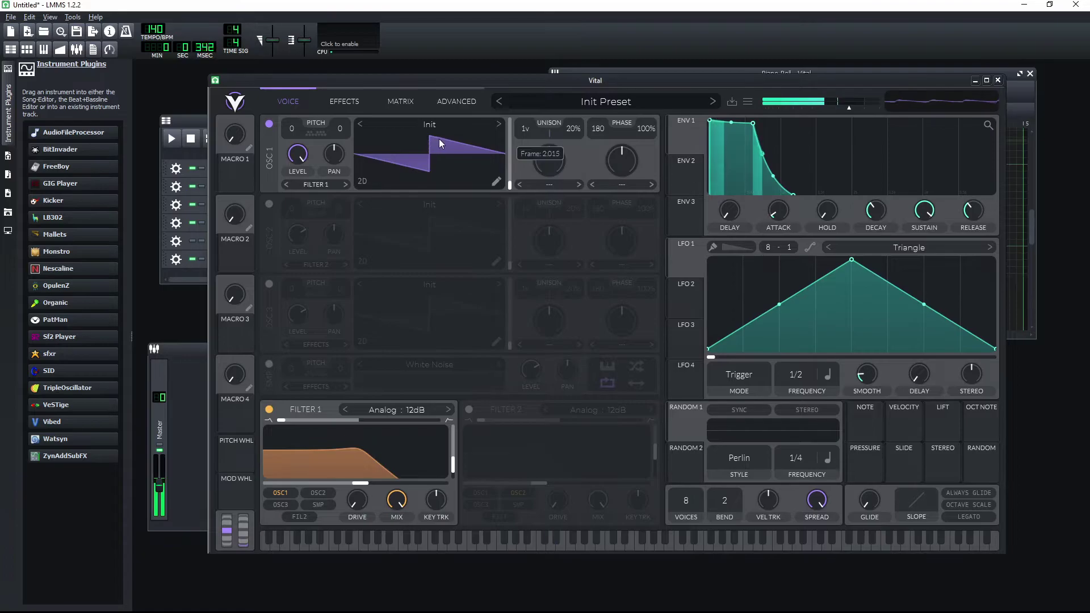
Step: Try oscillator 1 wavetables such as Drink the Juice and White Noise, ending on Harmonic Series
click(441, 120)
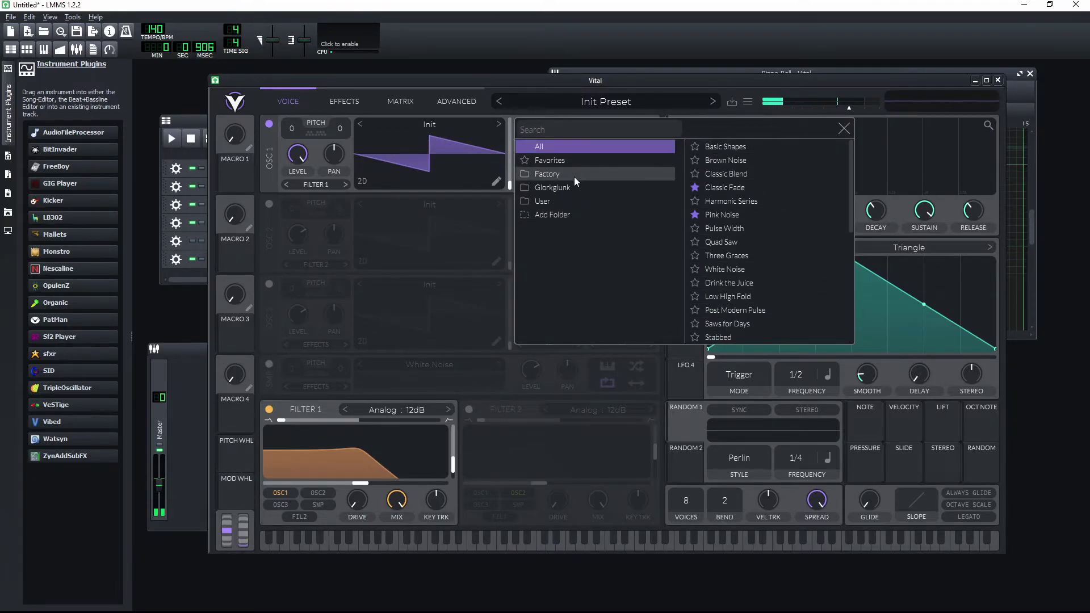
click(733, 296)
click(741, 287)
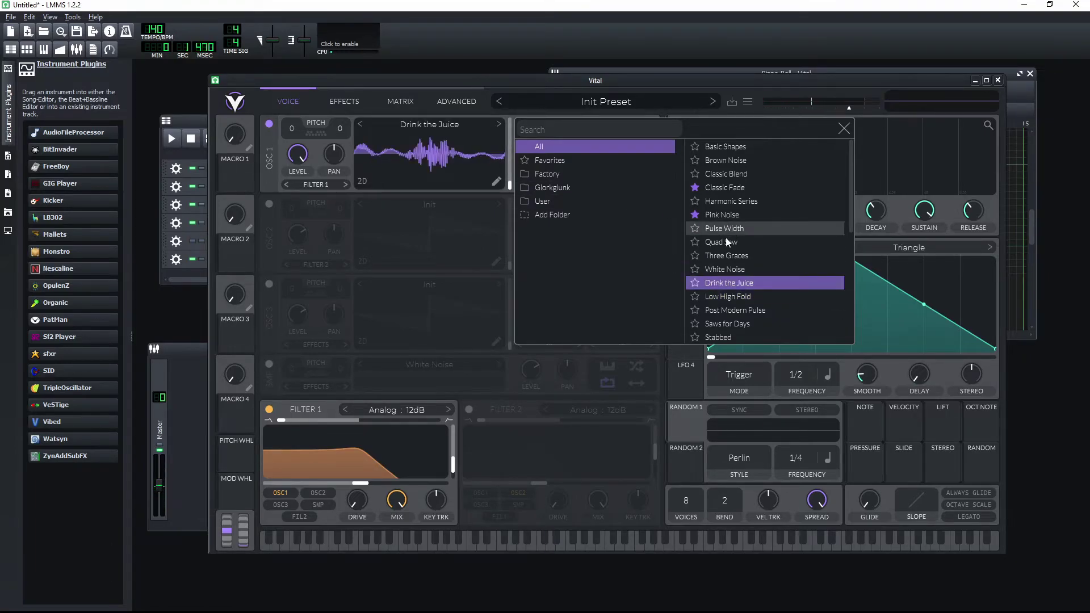
click(727, 256)
click(723, 270)
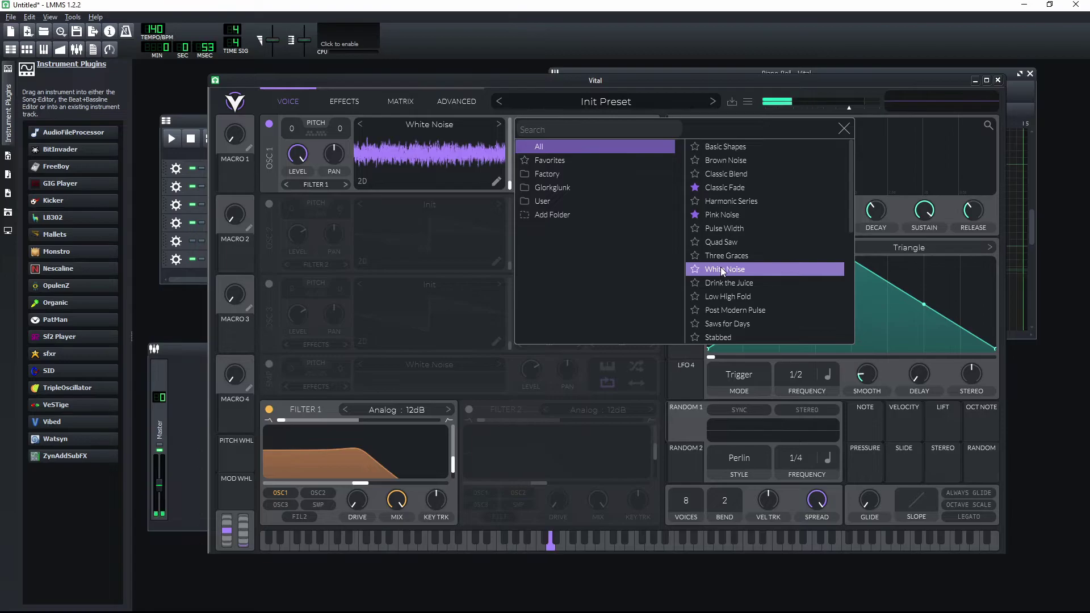
click(727, 226)
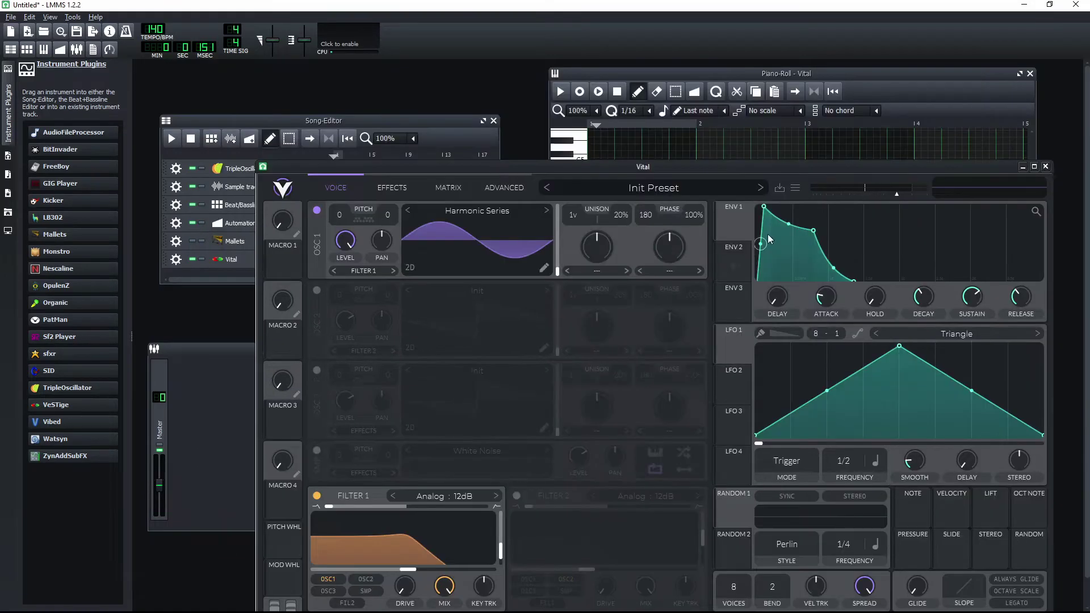
Step: Open the preset browser and audition Staggered Phrases, Special Glitch Thing and Snowcrash
click(634, 193)
scroll(619, 402, down, 8)
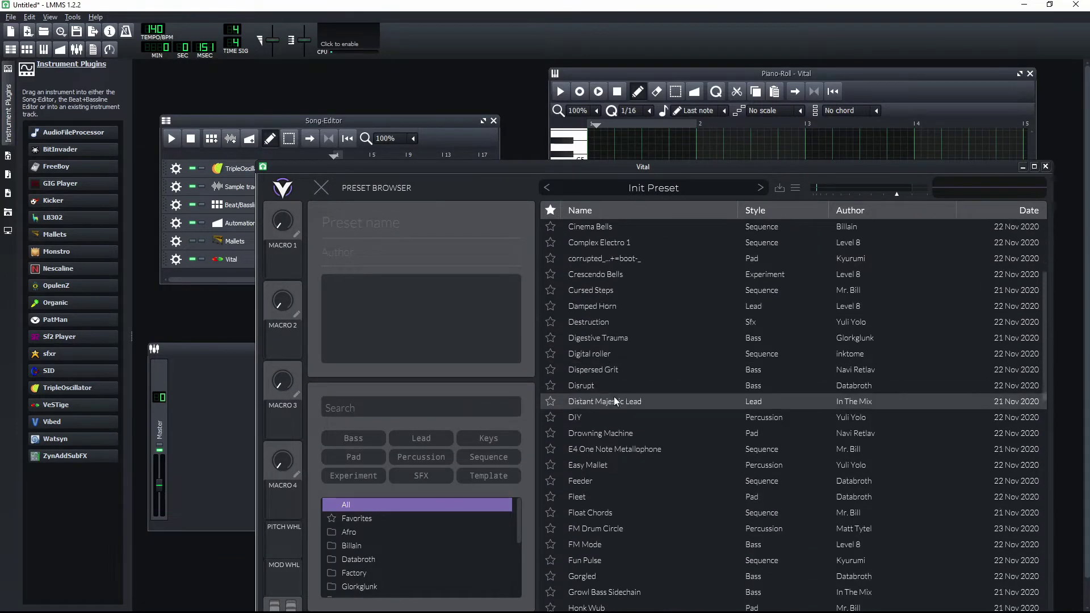
scroll(617, 403, down, 2)
drag(593, 177, 552, 110)
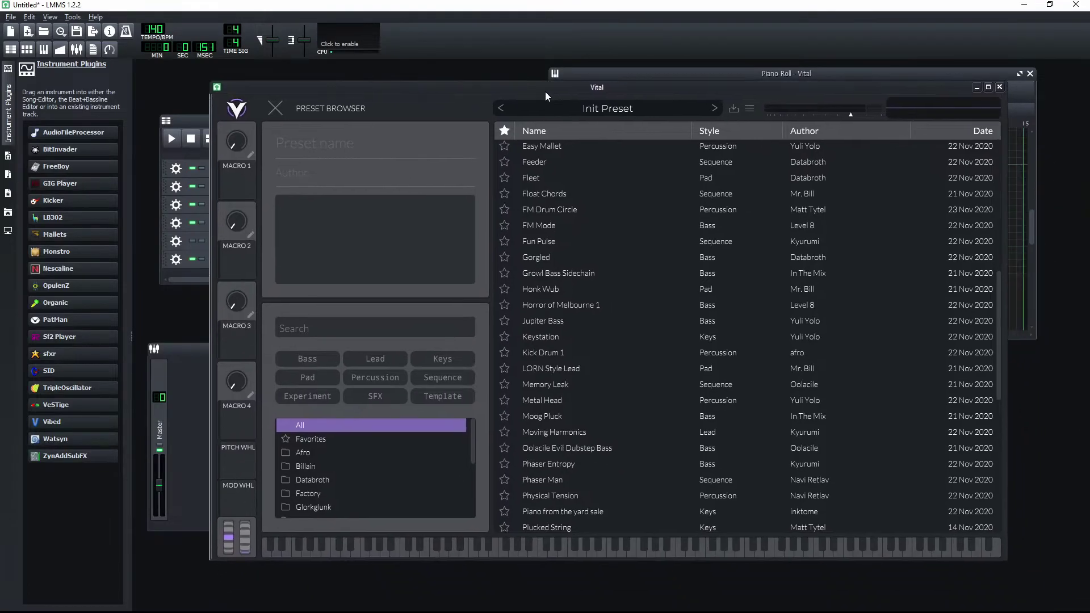
scroll(580, 318, down, 8)
click(559, 377)
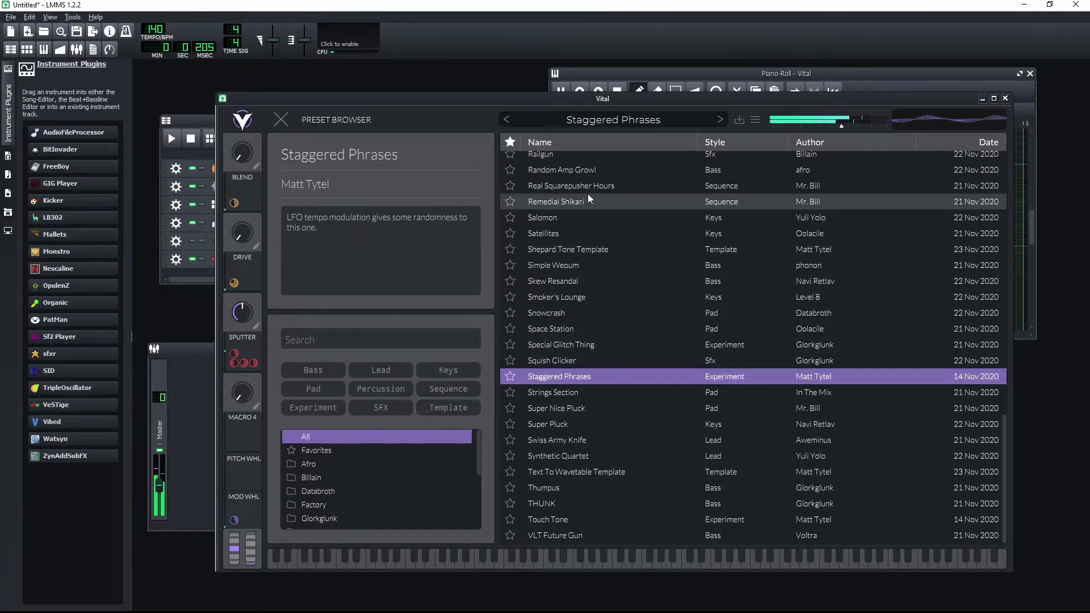
key(s)
click(574, 349)
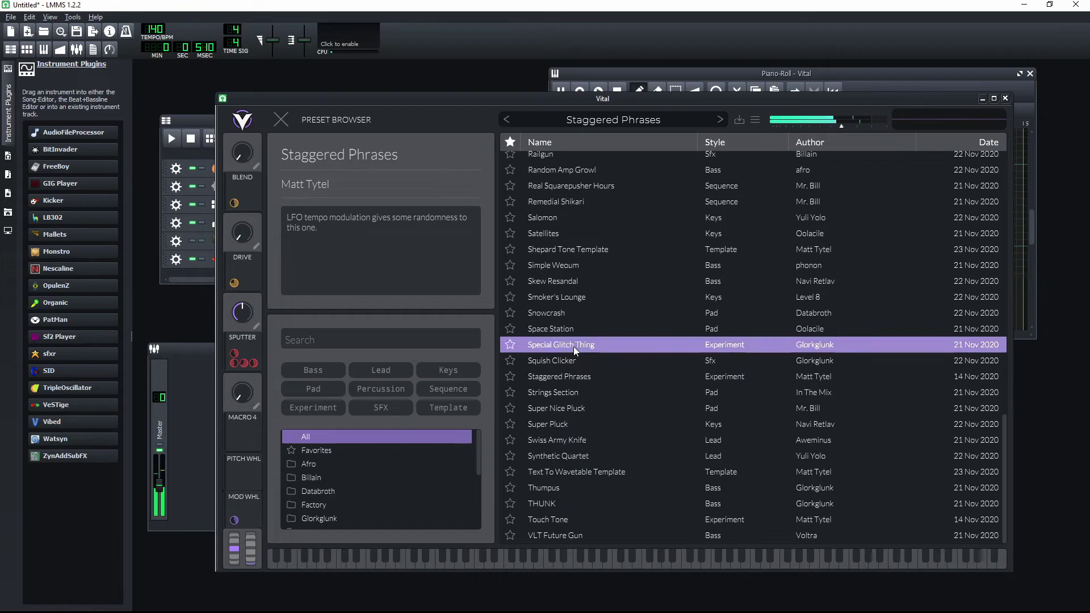
click(583, 312)
key(s)
Step: Compare Text To Wavetable Template, Thumpus and Touch Tone, settling on the THUNK preset
click(584, 471)
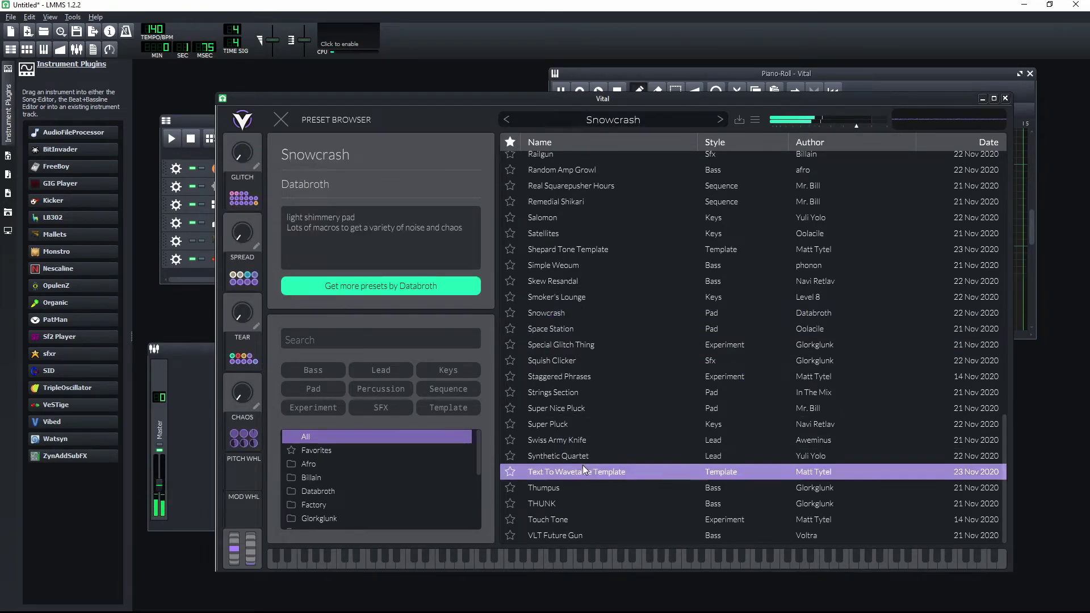
click(582, 489)
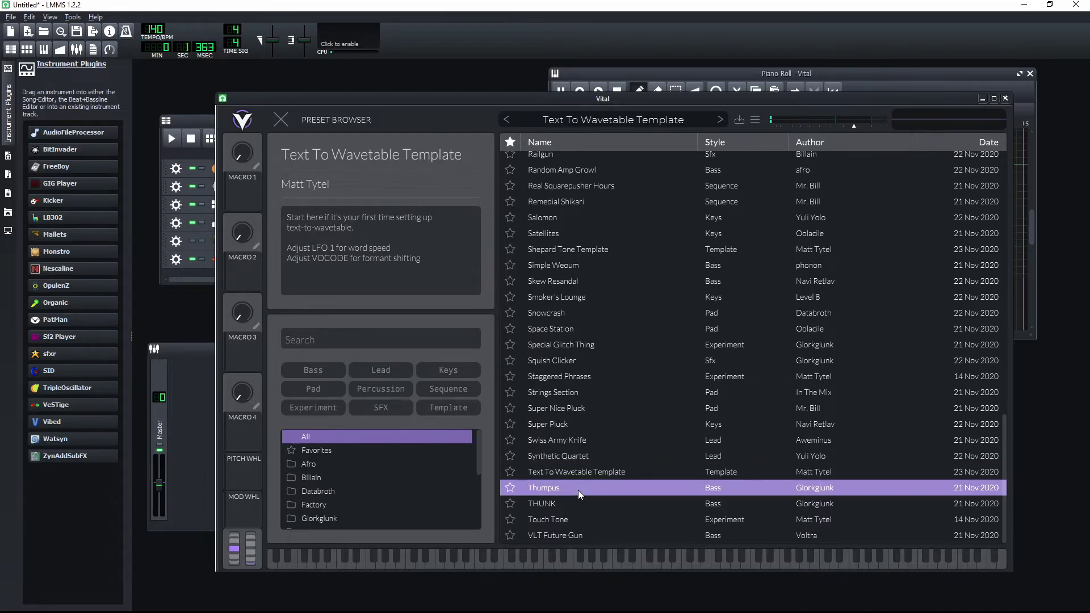
key(s)
click(582, 503)
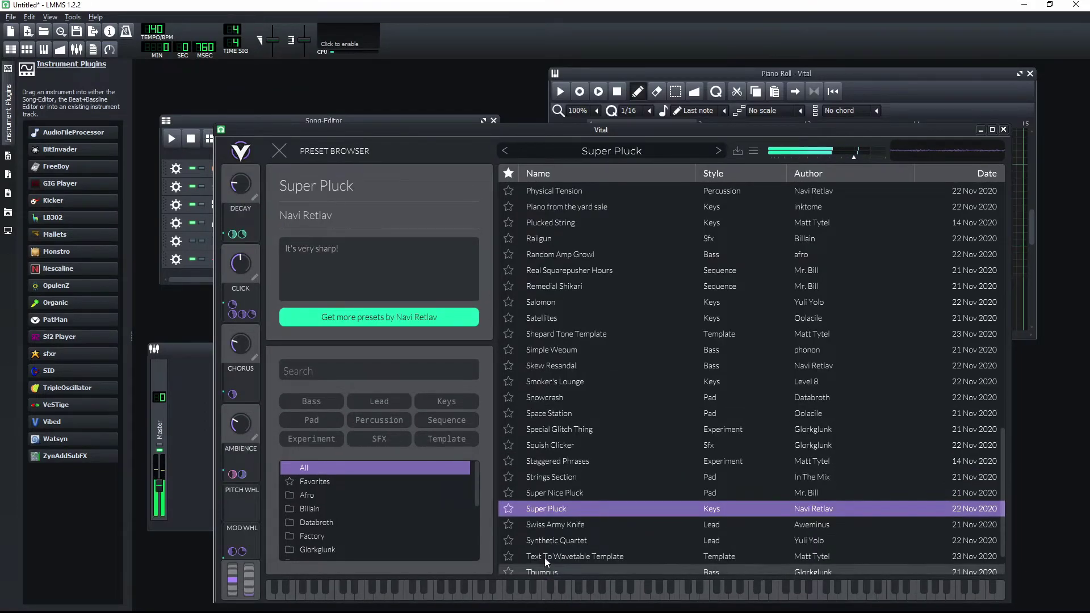
scroll(548, 568, down, 3)
click(547, 519)
click(548, 602)
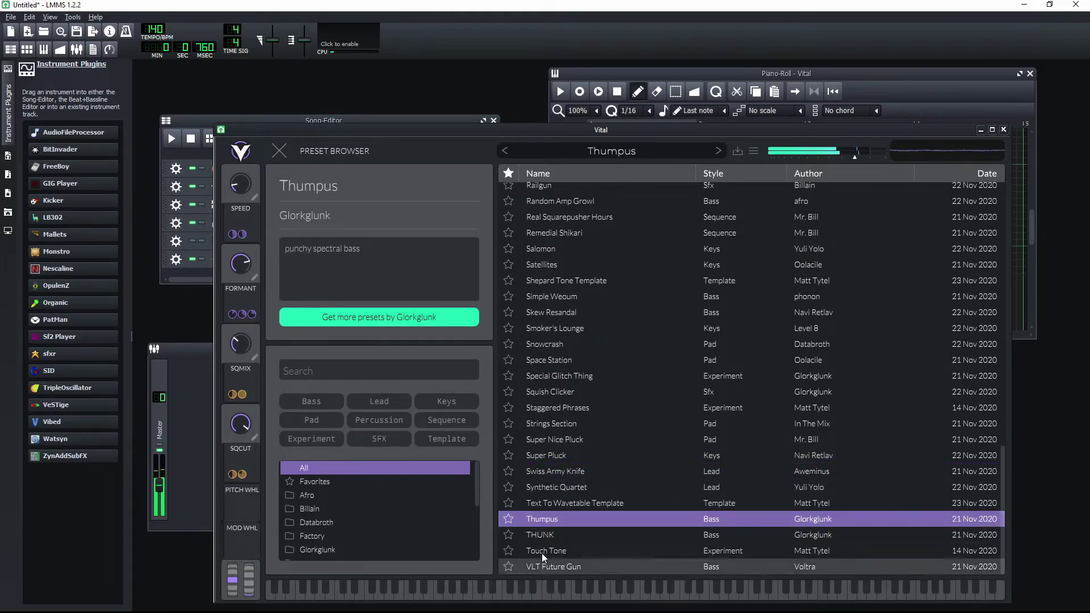
click(545, 536)
click(548, 600)
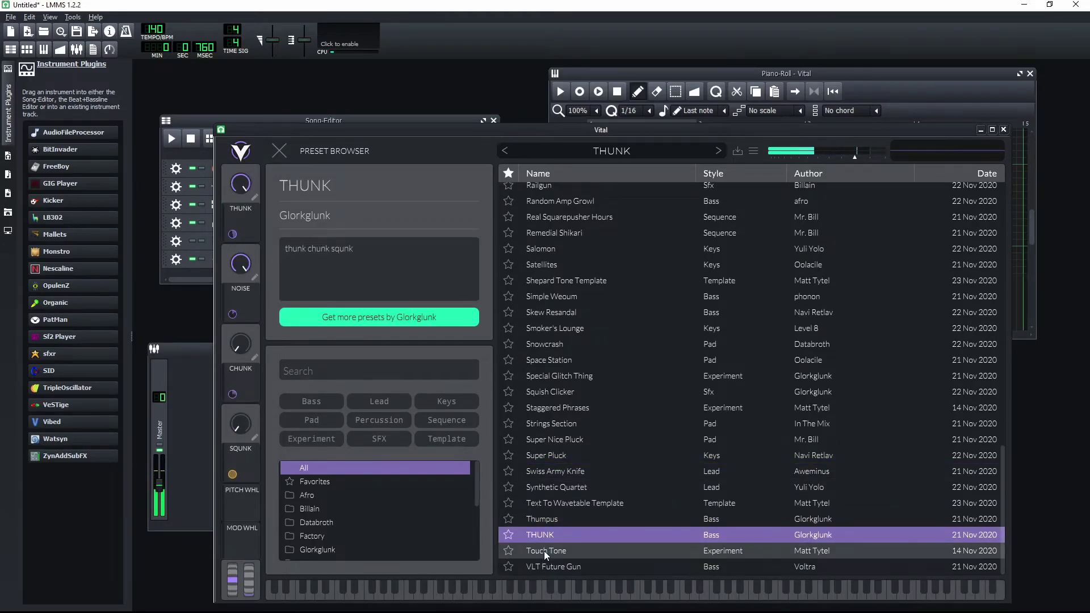
key(Down)
key(Down)
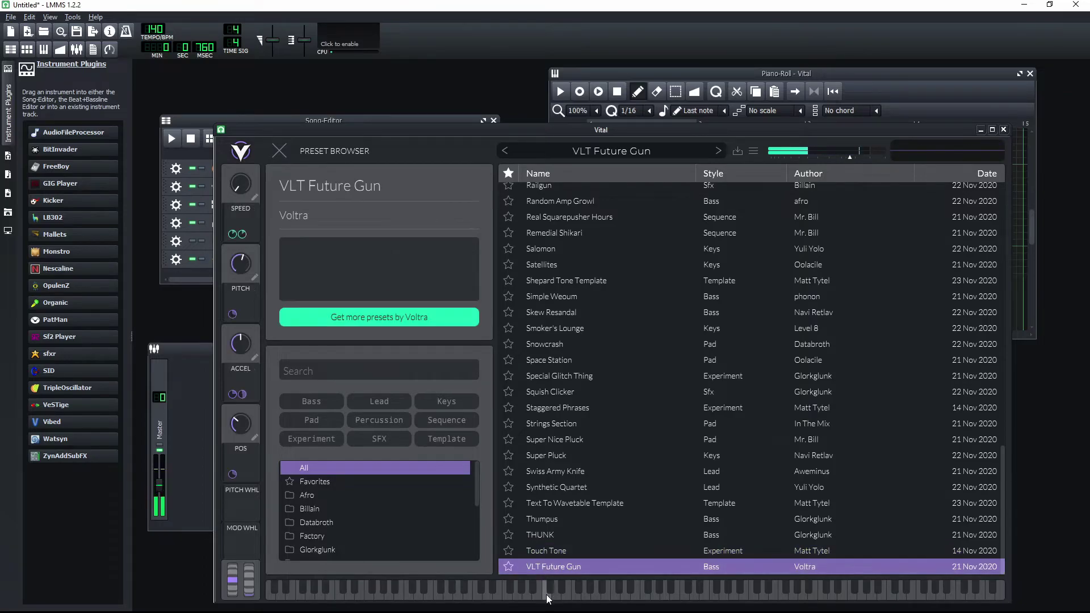
key(Up)
key(Up)
click(547, 596)
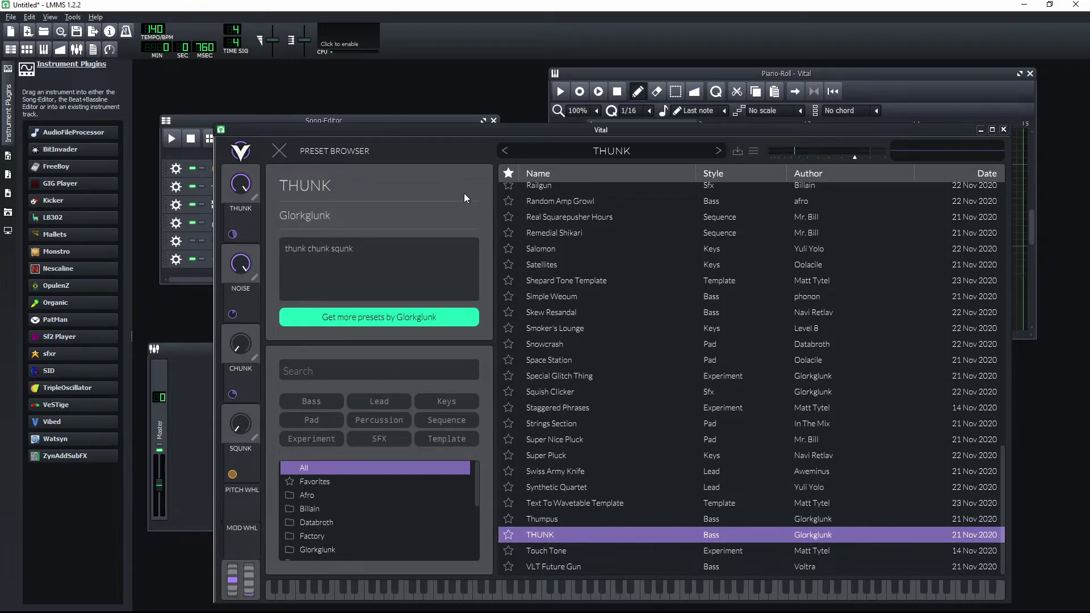
Step: Close the preset browser and play several THUNK notes, briefly with oscillator 2 off
click(275, 151)
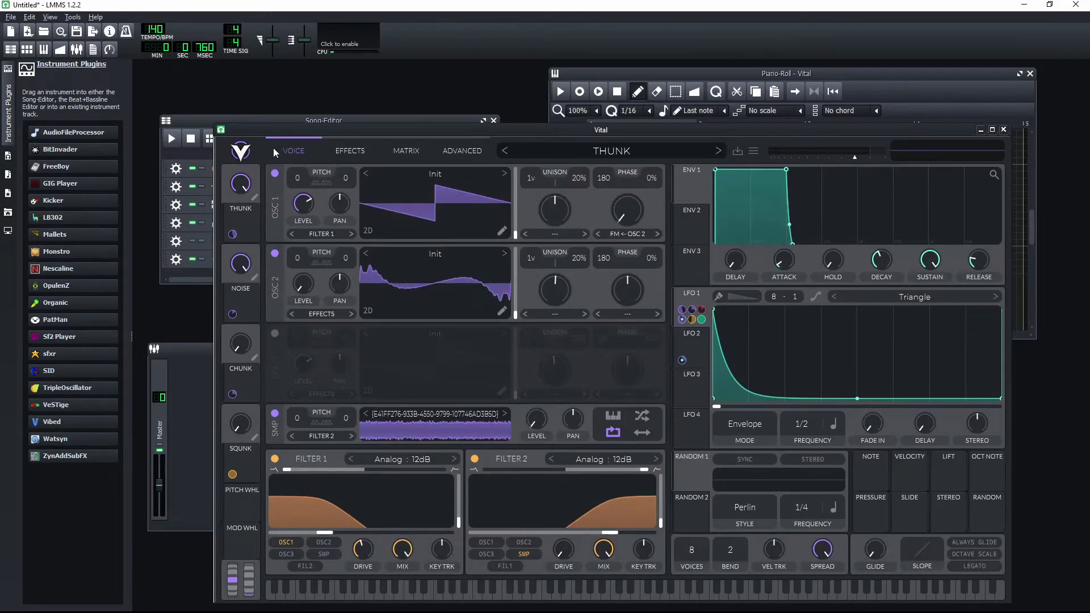
click(537, 597)
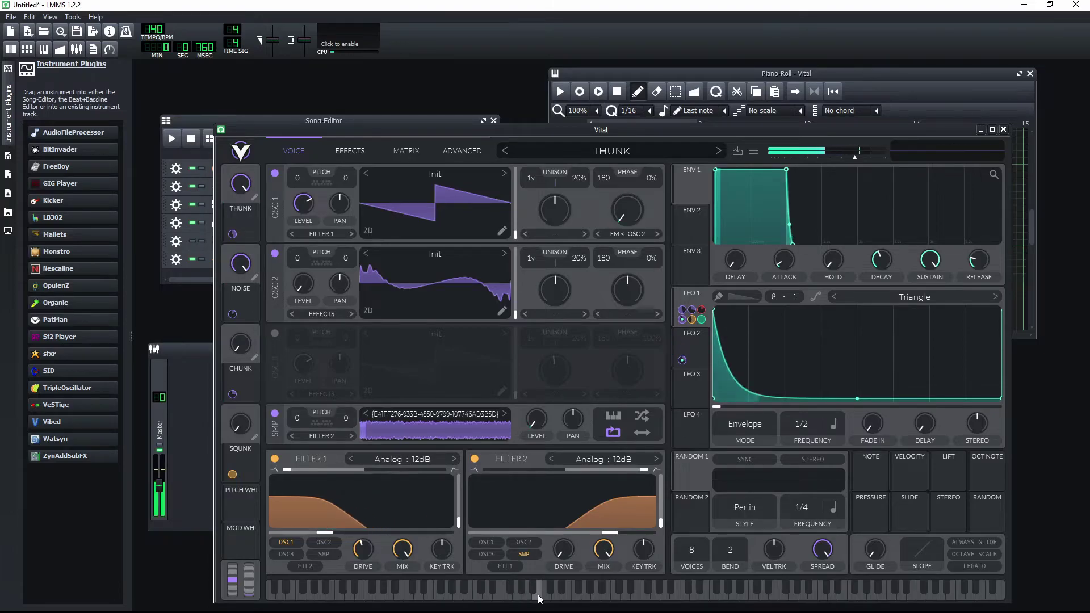
click(544, 594)
click(527, 594)
click(509, 594)
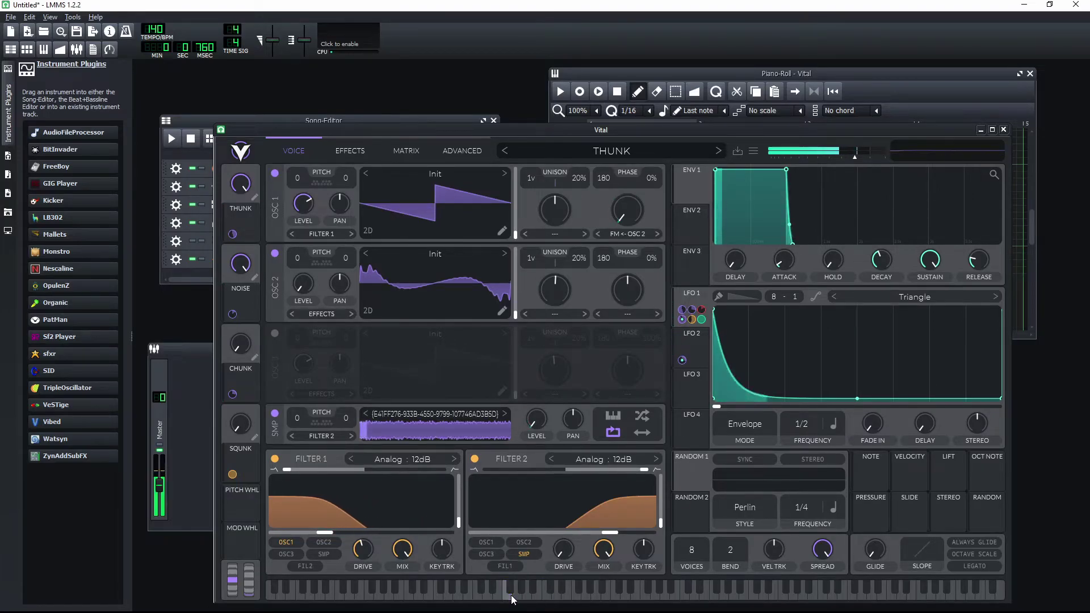
click(543, 596)
click(544, 592)
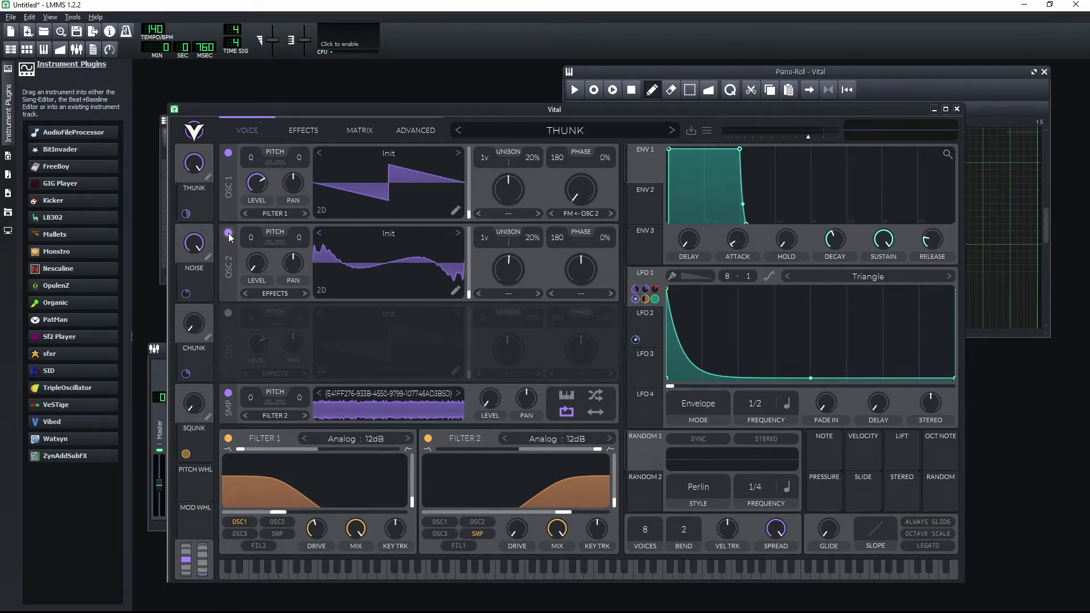
click(229, 234)
click(503, 573)
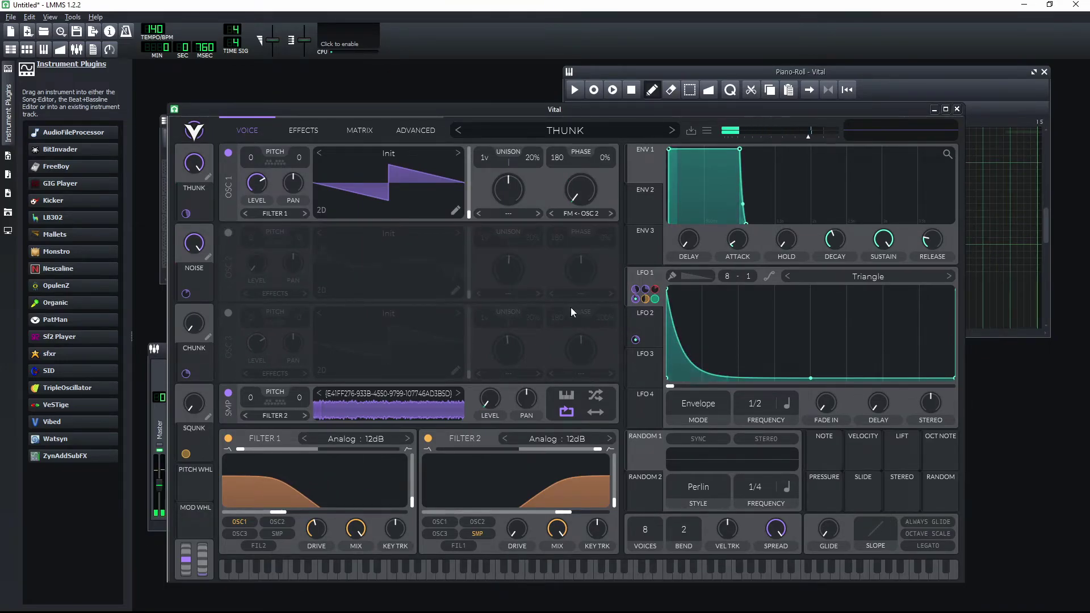
Step: Turn oscillator 1 off and oscillator 2 on, setting its level to 0.180
click(622, 80)
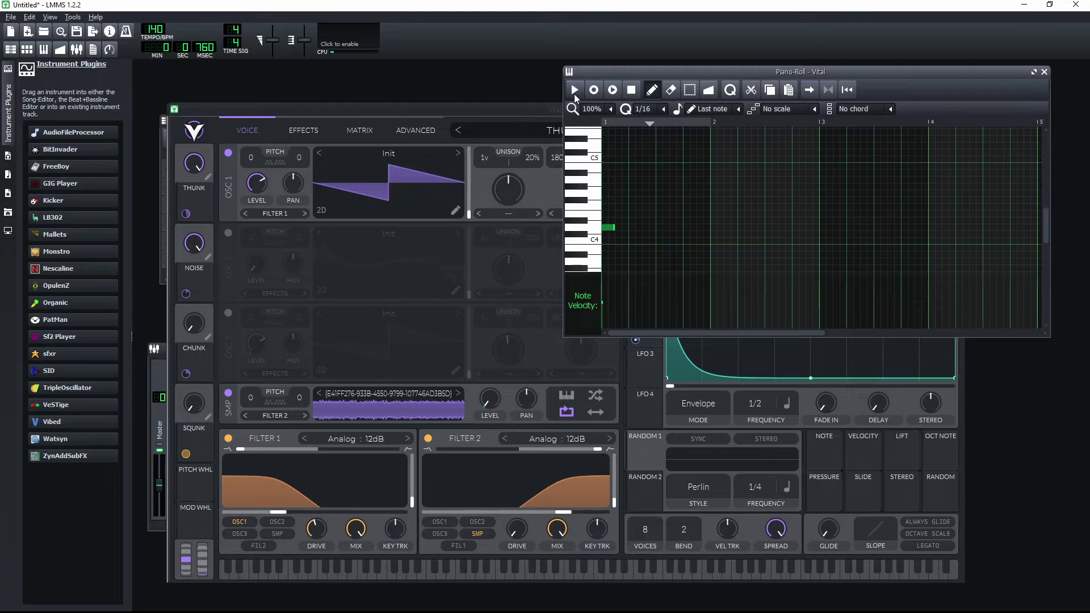
click(523, 111)
click(228, 153)
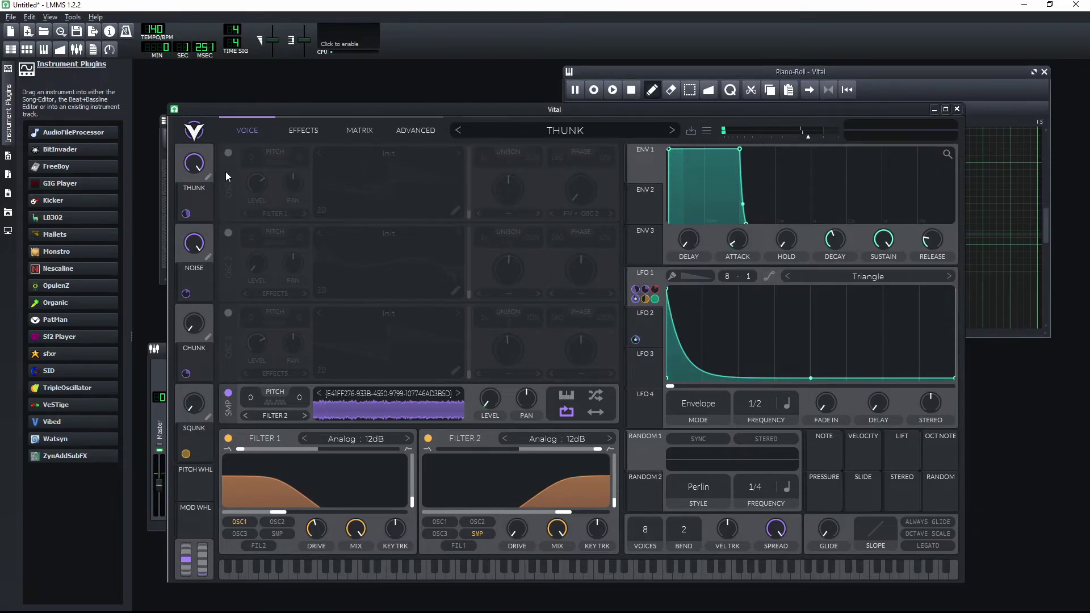
click(224, 158)
click(224, 158)
click(226, 232)
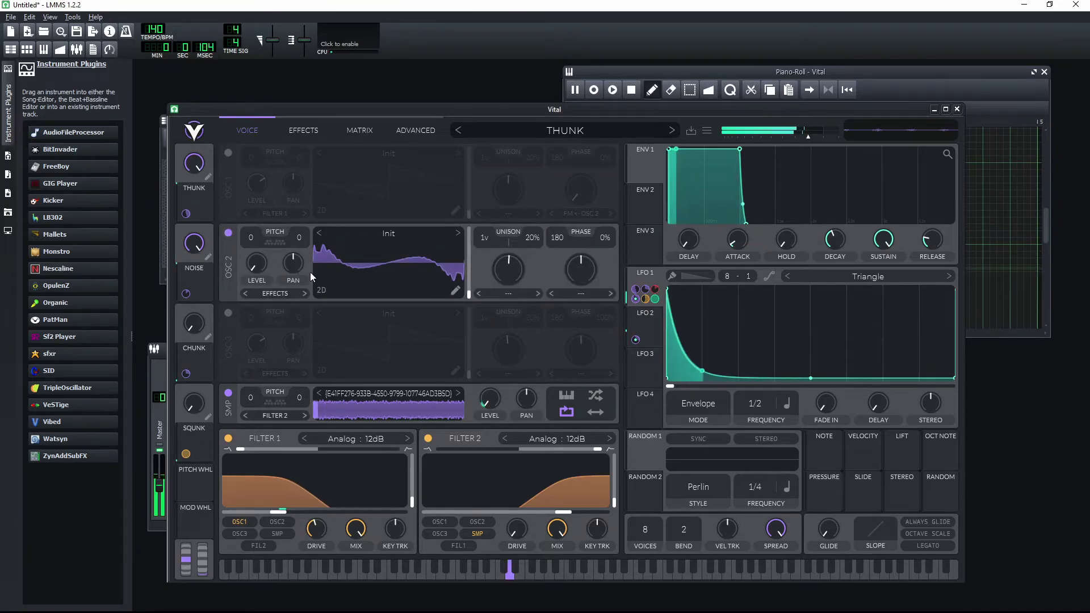
drag(287, 270, 319, 276)
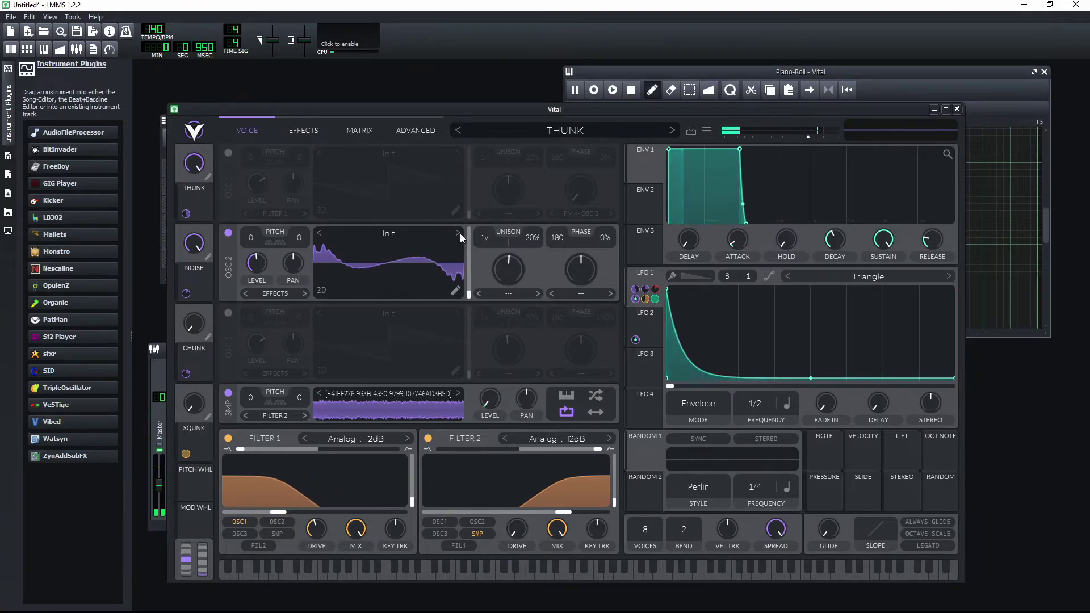
Step: Audition Harmonic Series, Pulse Width and Quad Saw, then load Drink the Juice into oscillator 2
click(446, 234)
click(673, 310)
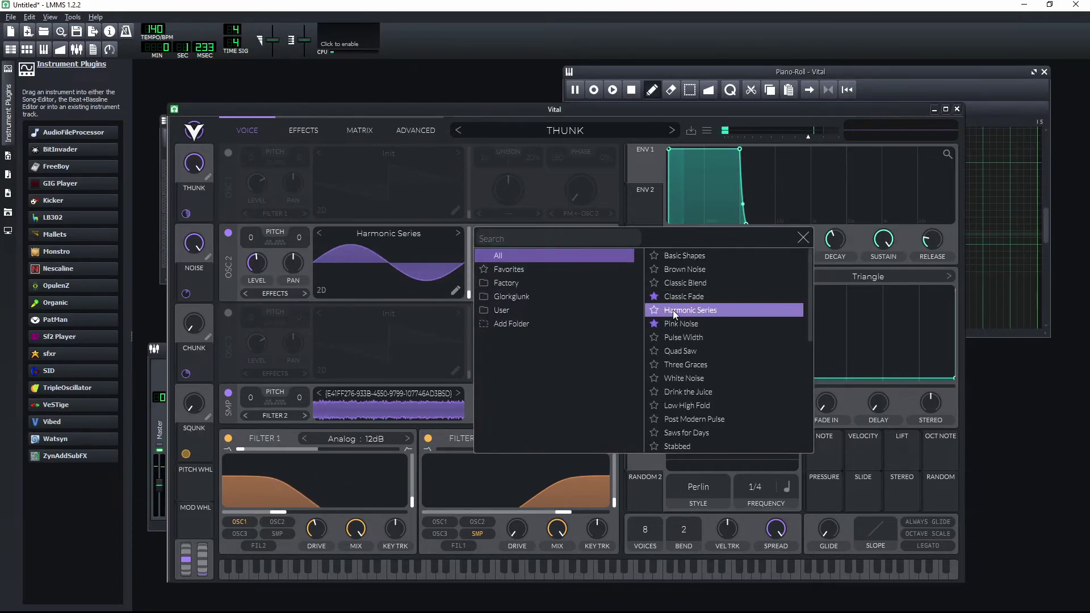
click(677, 339)
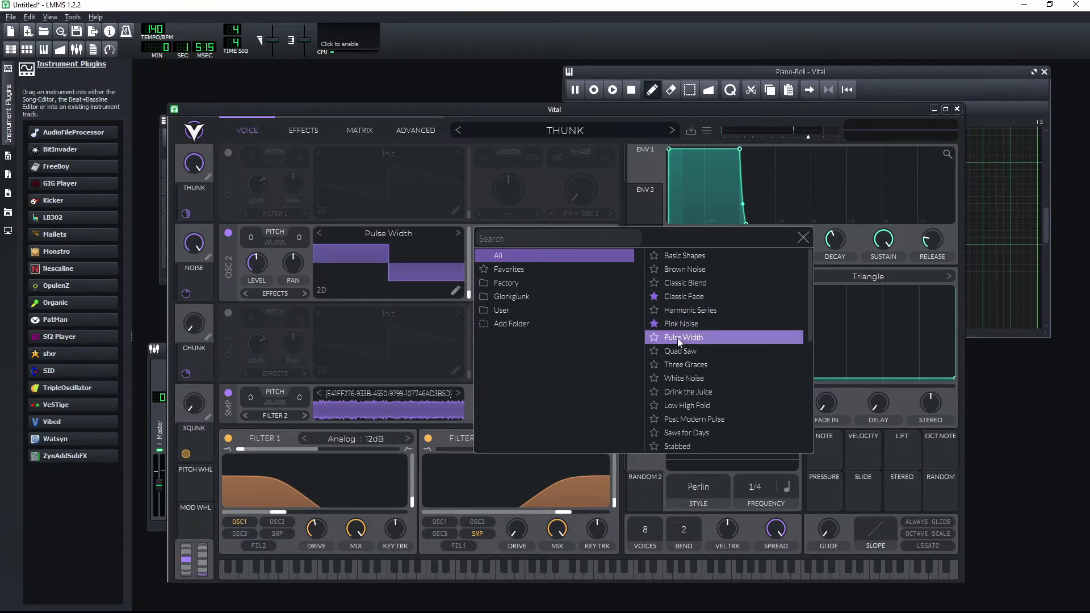
click(680, 352)
click(689, 393)
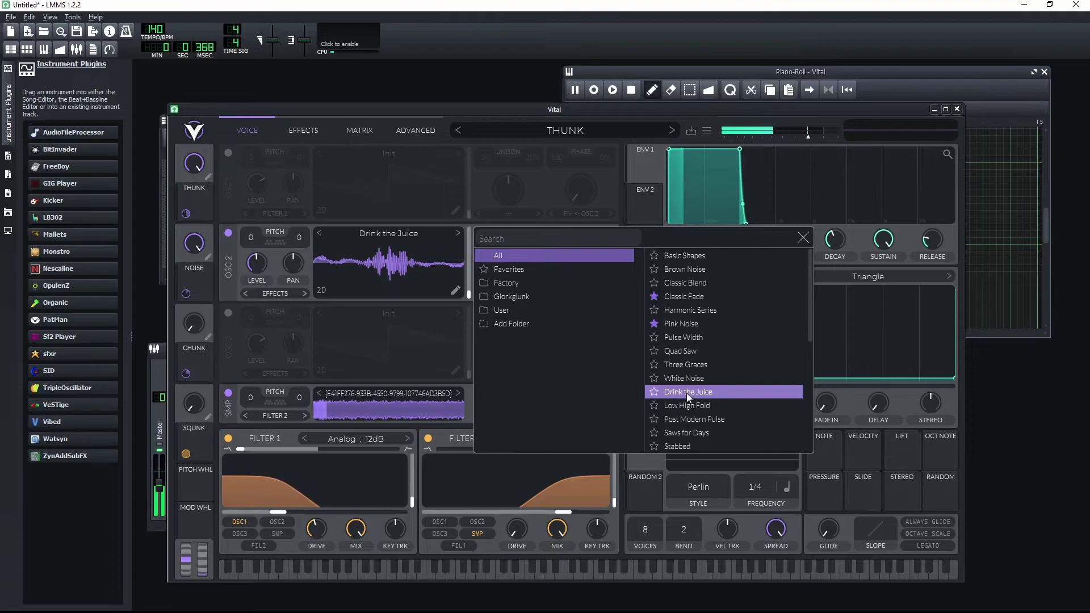
click(803, 238)
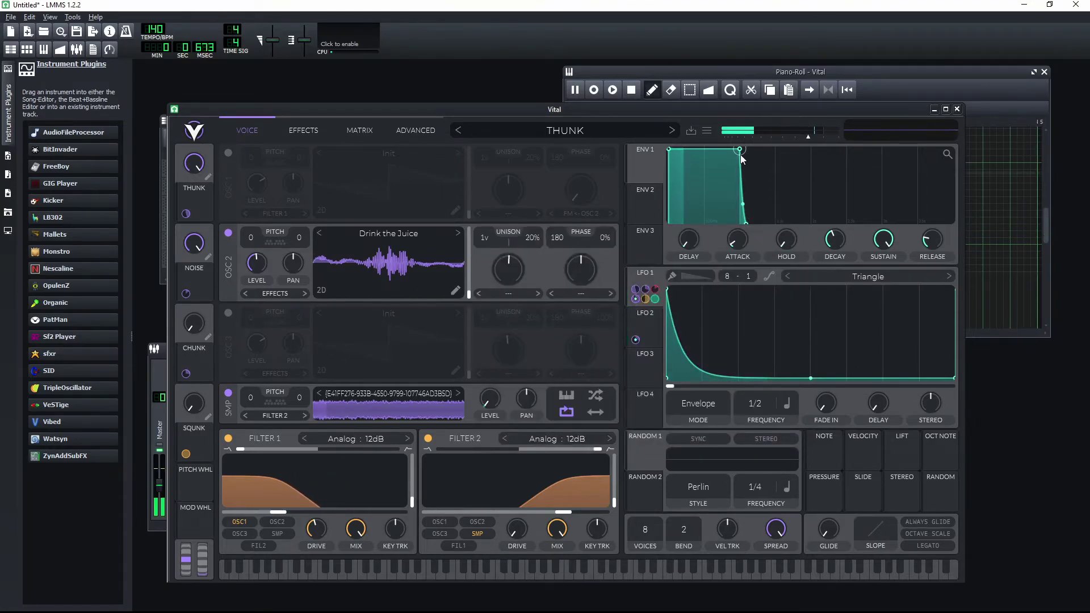
Step: Reshape envelope 1 with an earlier hold and decay and a longer release tail
drag(740, 154, 719, 163)
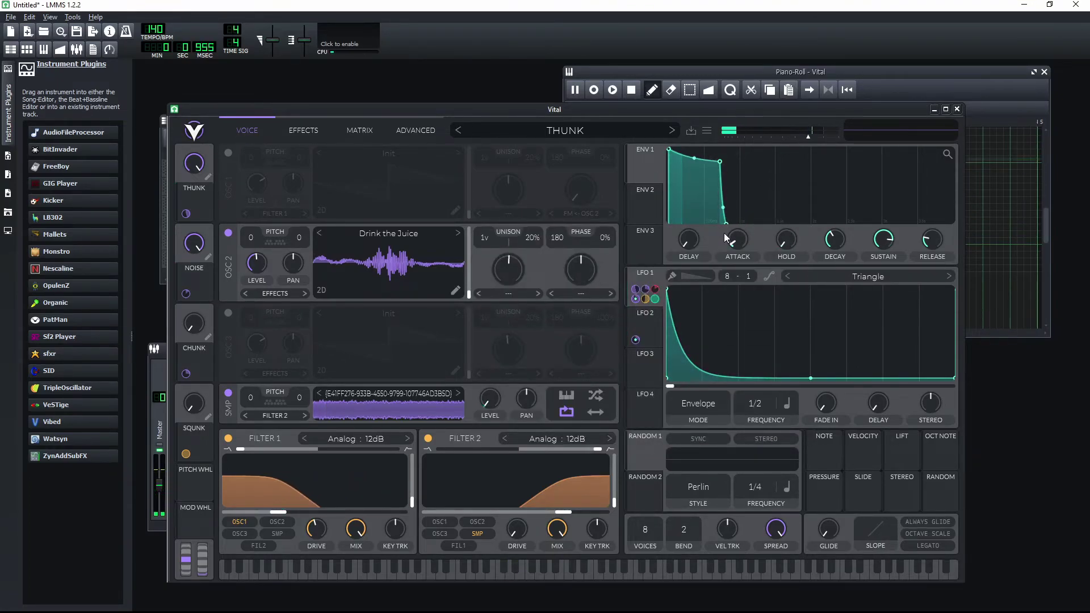
drag(728, 227, 758, 228)
drag(722, 164, 694, 167)
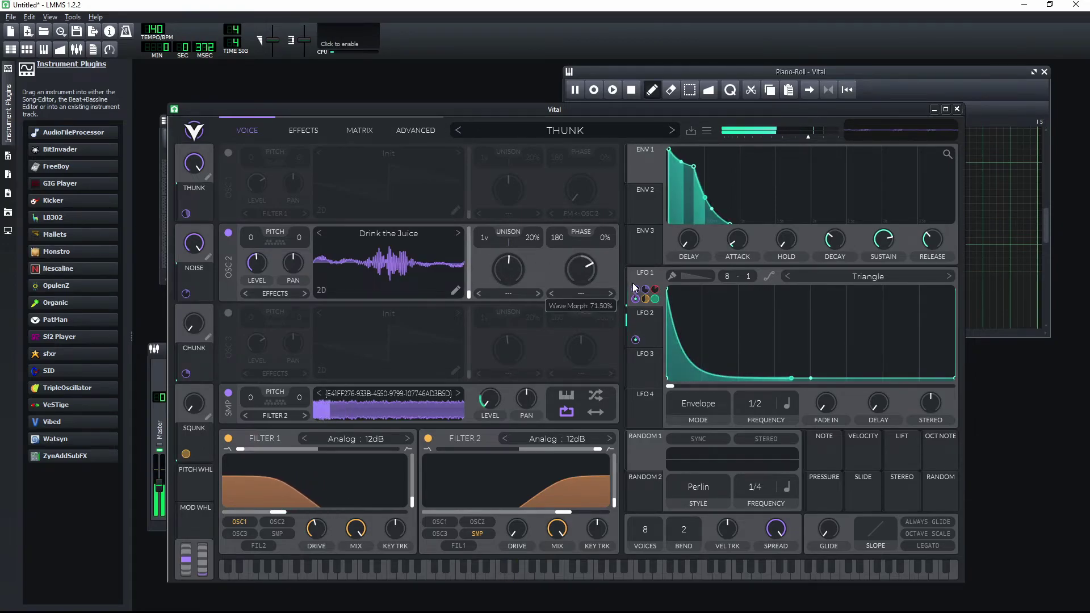
Step: Set oscillator 2 to FM <- Osc 3 at 47.50% and open its output routing menu
click(578, 293)
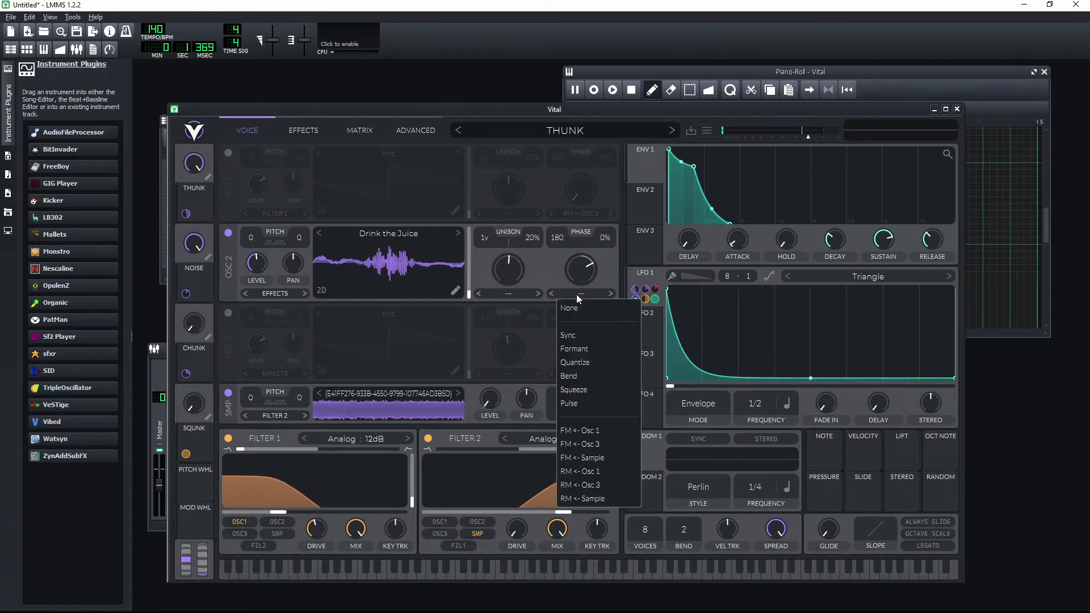
click(576, 444)
drag(592, 263, 701, 349)
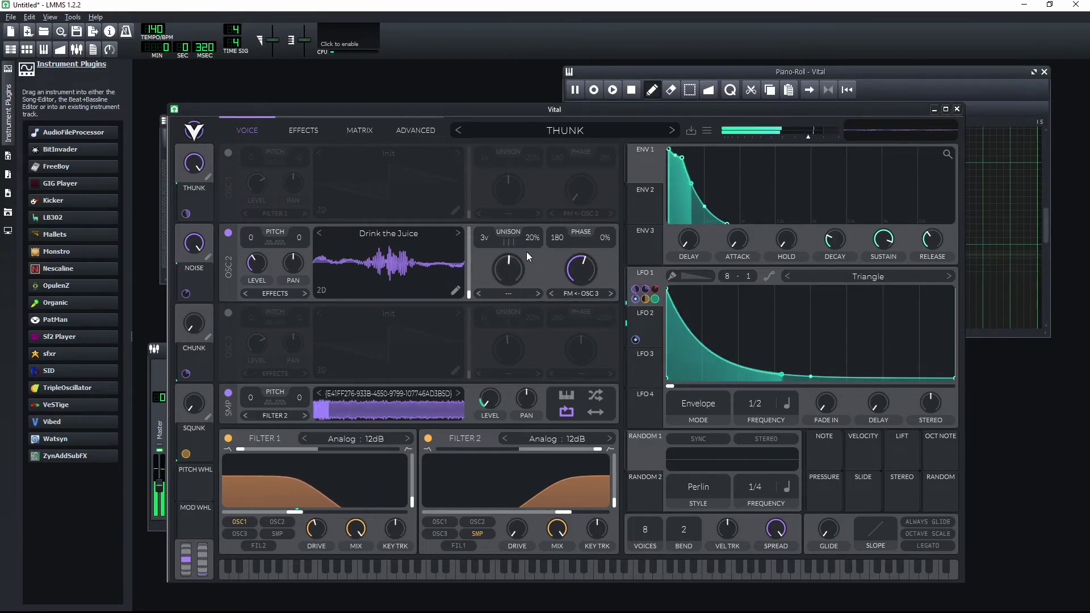
click(283, 291)
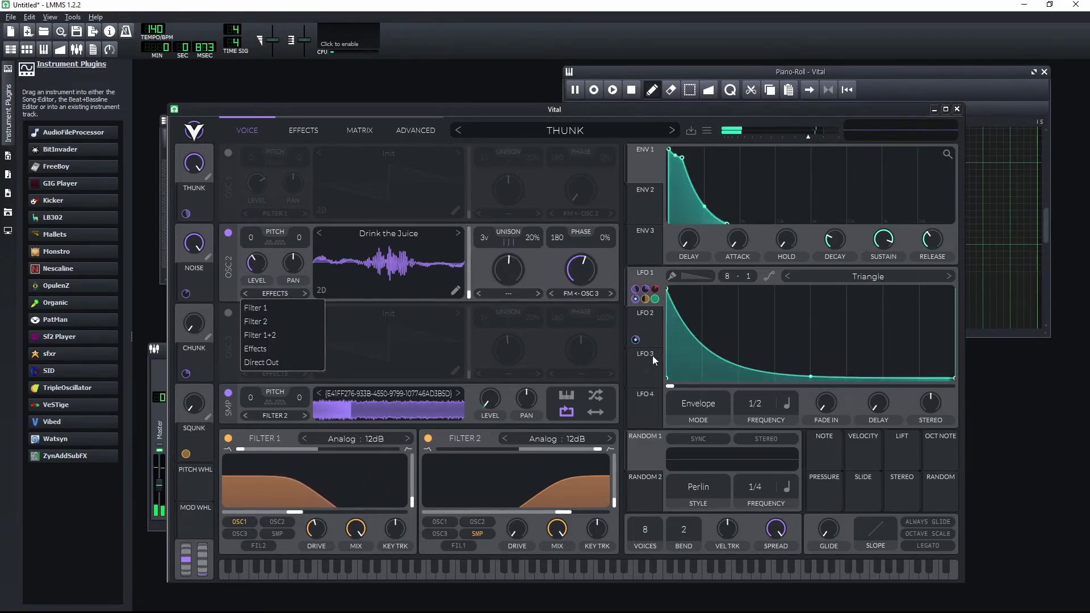
Step: Switch to LFO 3 and give it the Growing Oscillations shape, after trying Staircase Down and Triangle
click(701, 387)
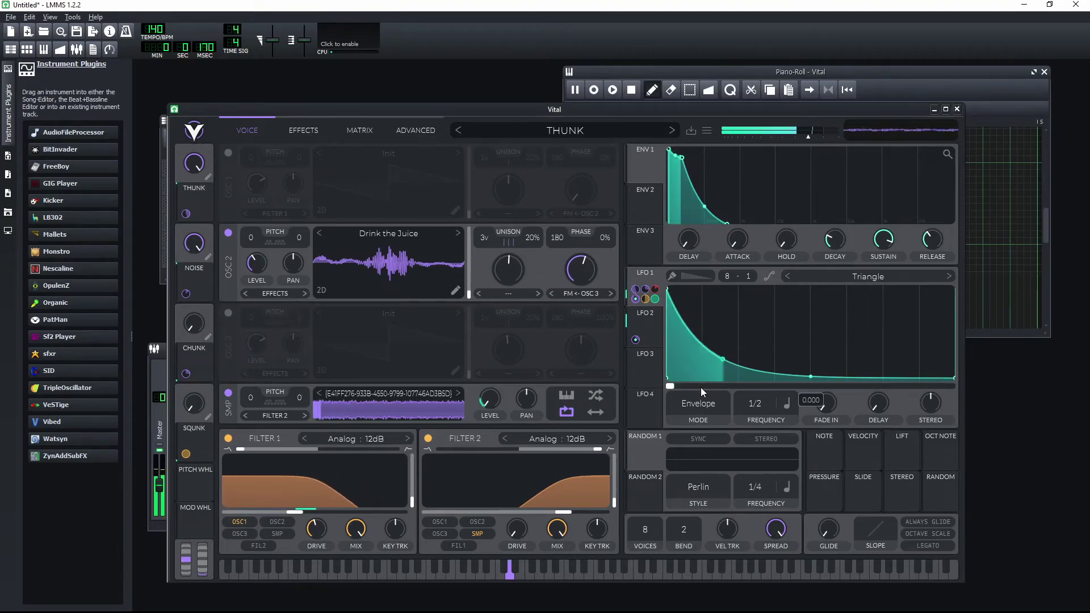
click(645, 370)
click(850, 276)
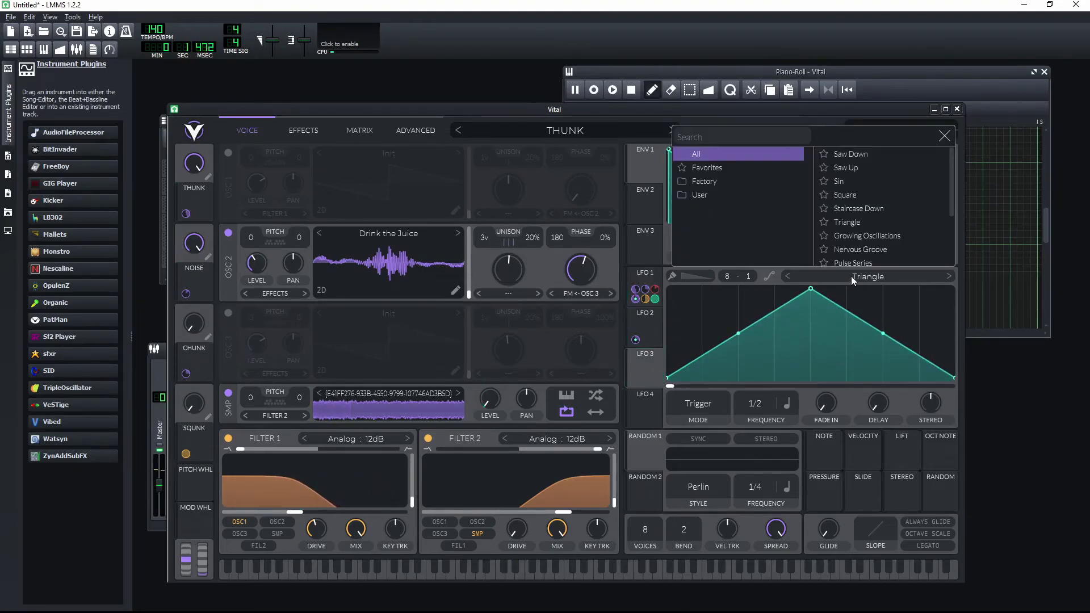
click(850, 209)
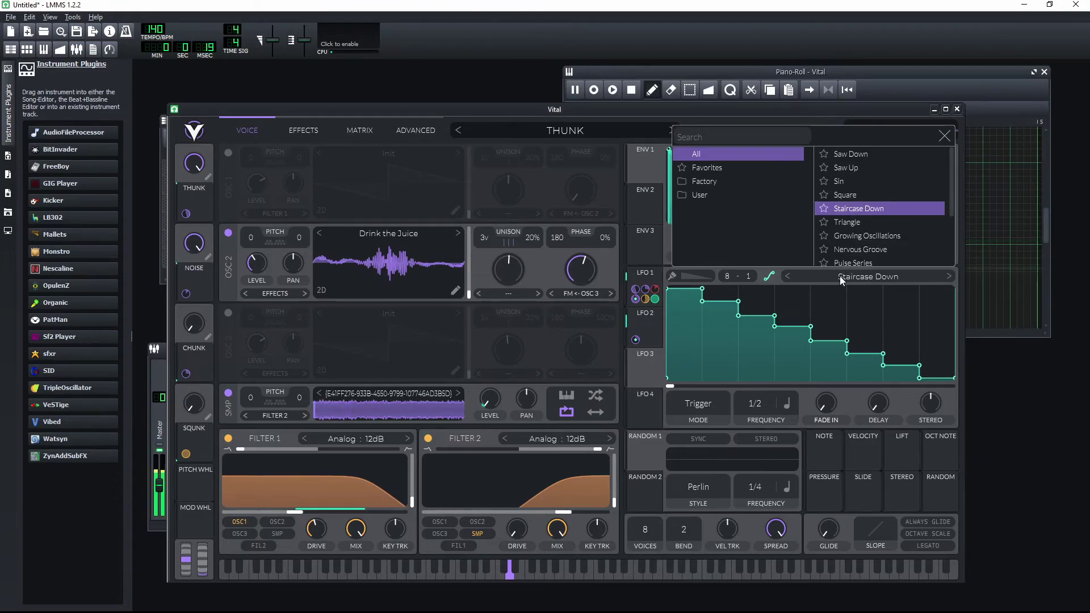
click(844, 223)
click(844, 235)
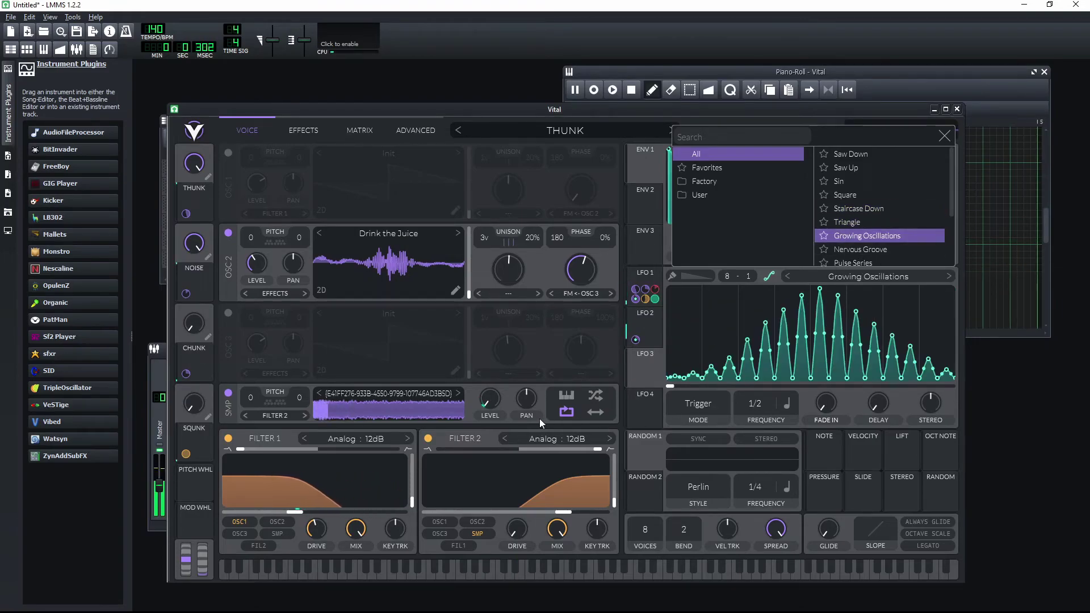
click(643, 376)
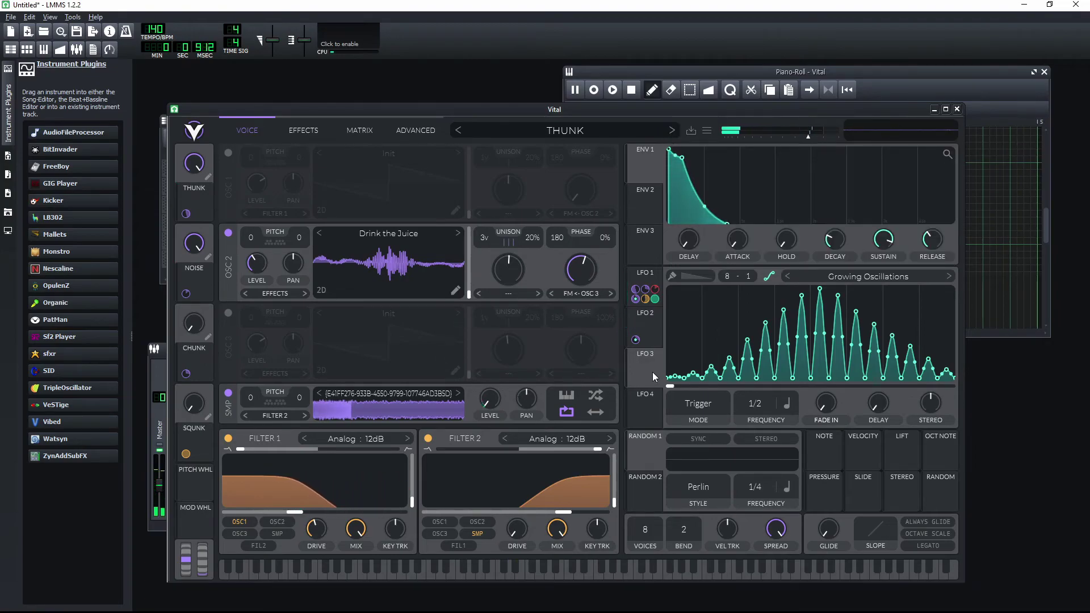
Step: Route LFO 3 to the FM <- OSC 3 knob and the sample level at depth 0.240, then move Vital aside
drag(642, 376, 256, 263)
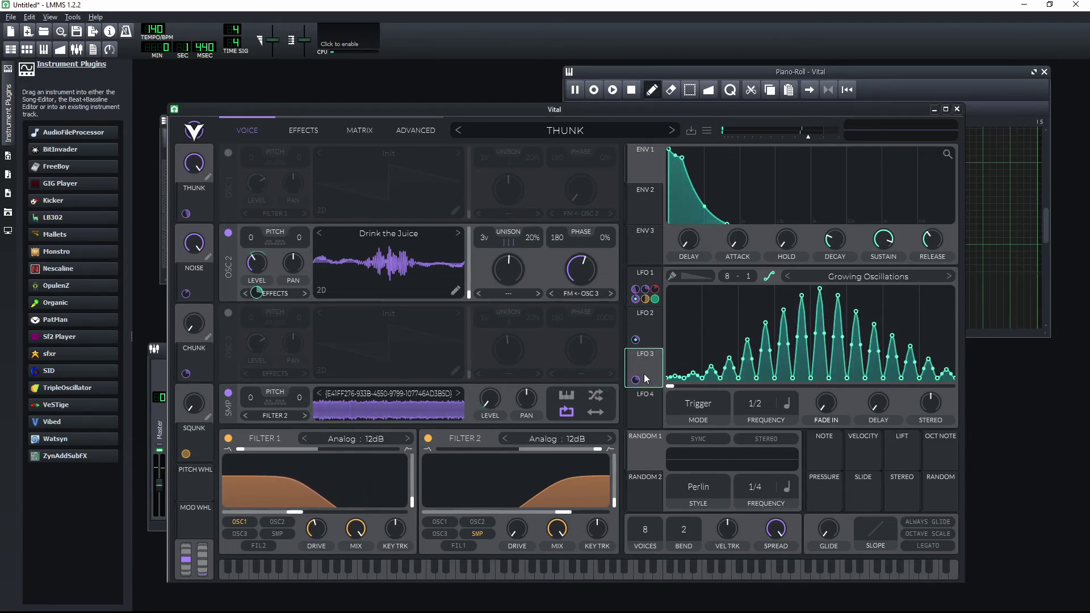
drag(645, 374, 488, 414)
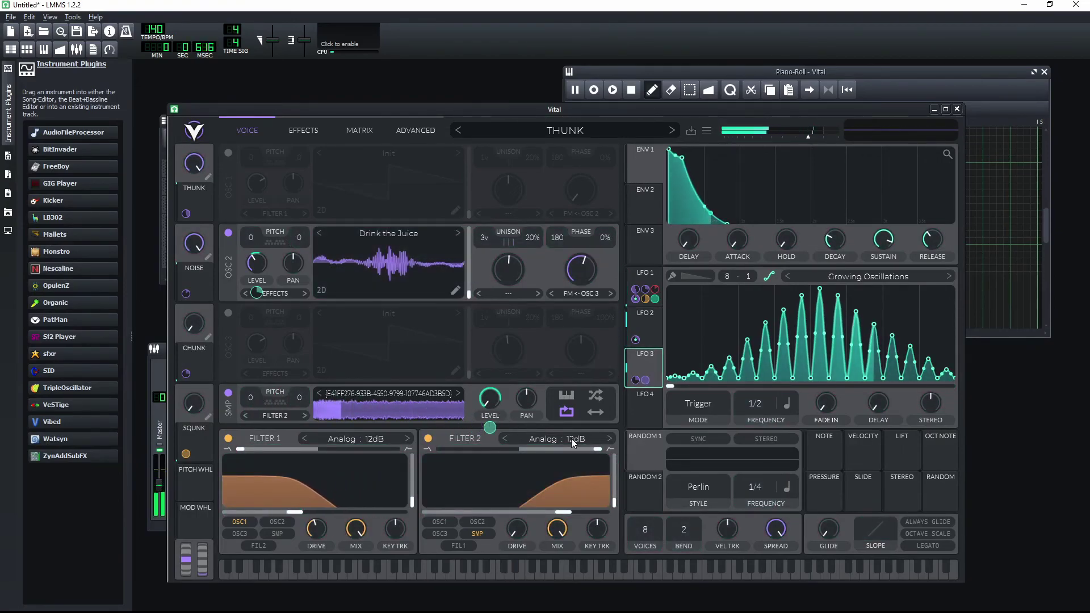
drag(645, 380, 645, 435)
drag(614, 112, 694, 419)
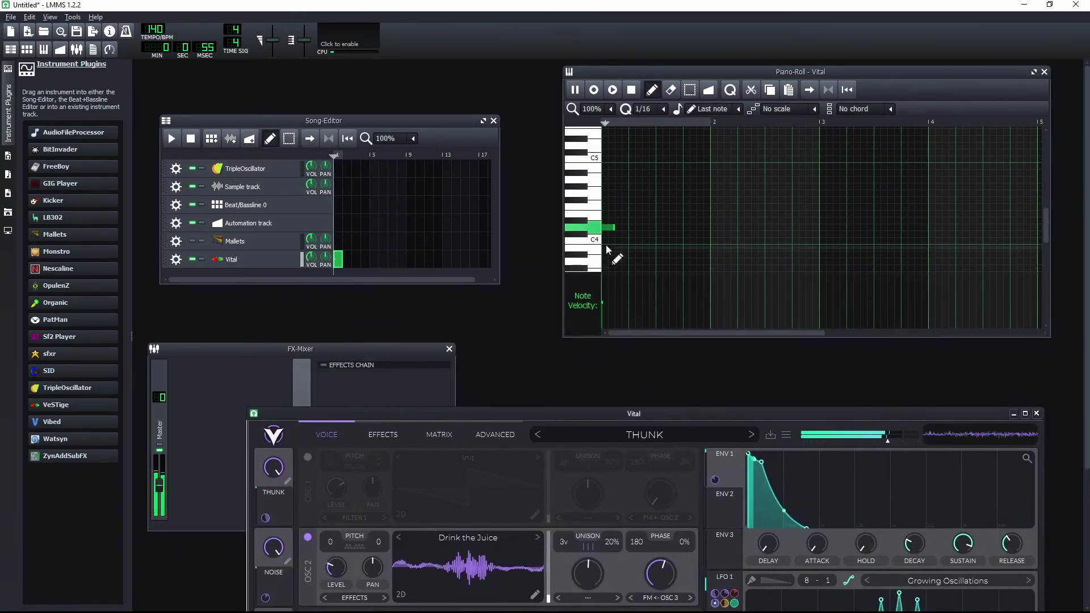
Step: Export the LMMS project from the File menu as BowStringRelease.wav
click(513, 58)
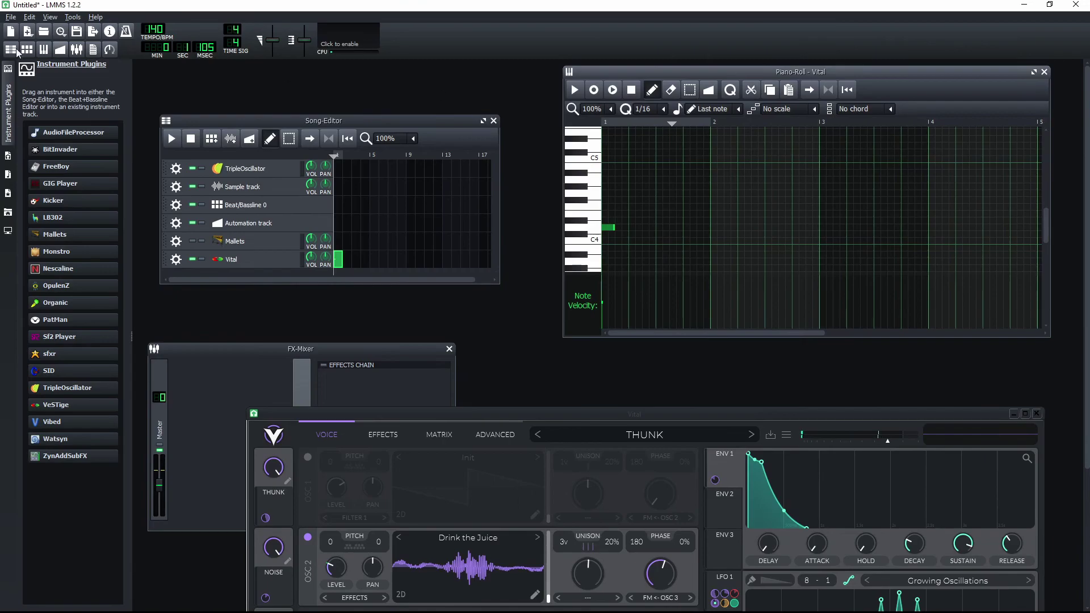
click(11, 17)
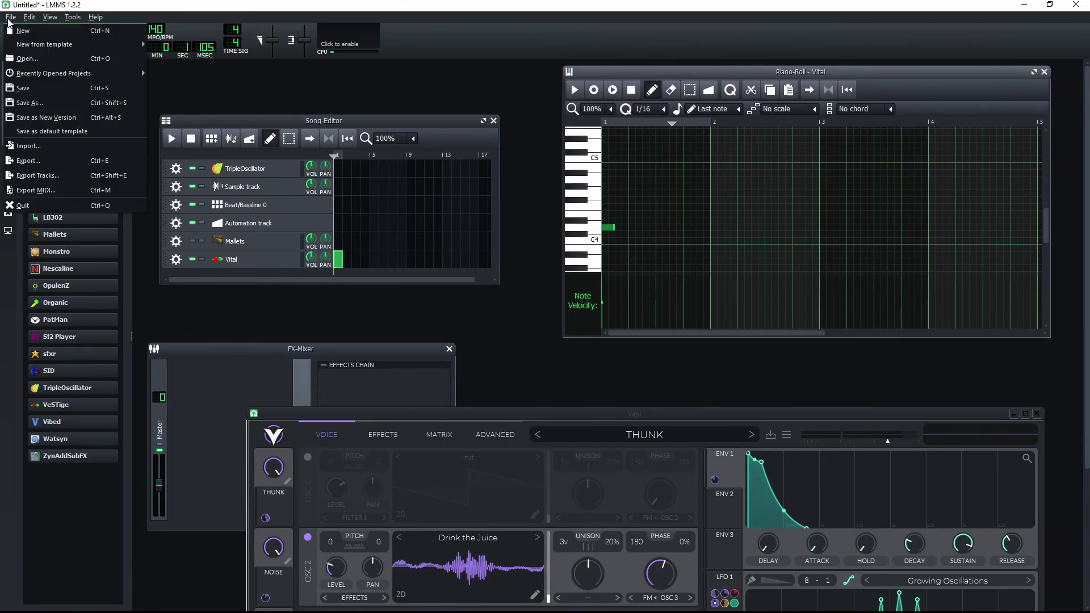
click(36, 166)
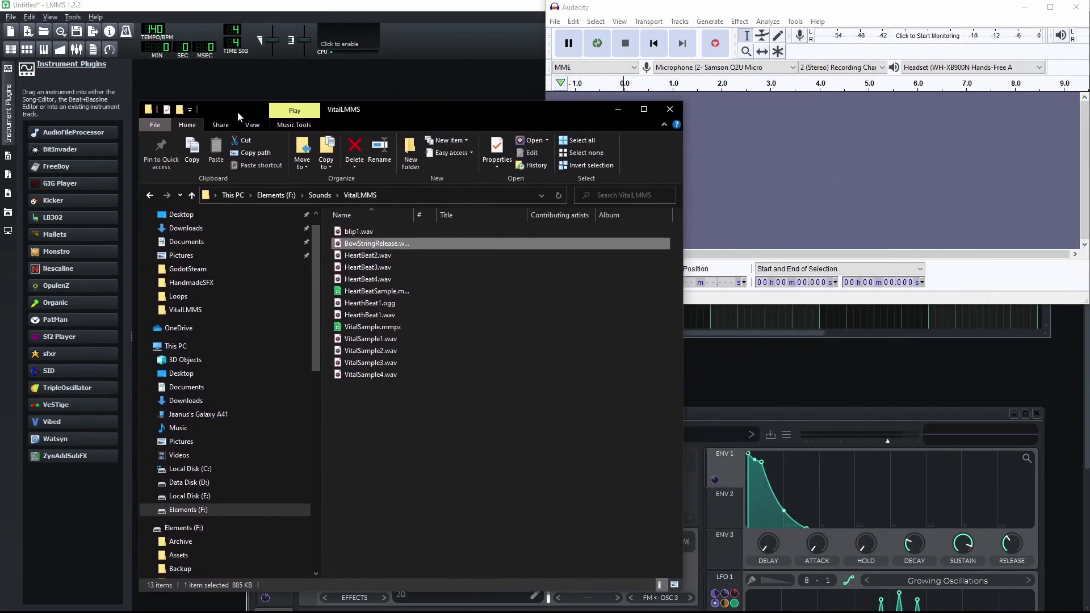
Step: Open BowStringRelease.wav in Audacity and maximize the window
drag(360, 245, 819, 205)
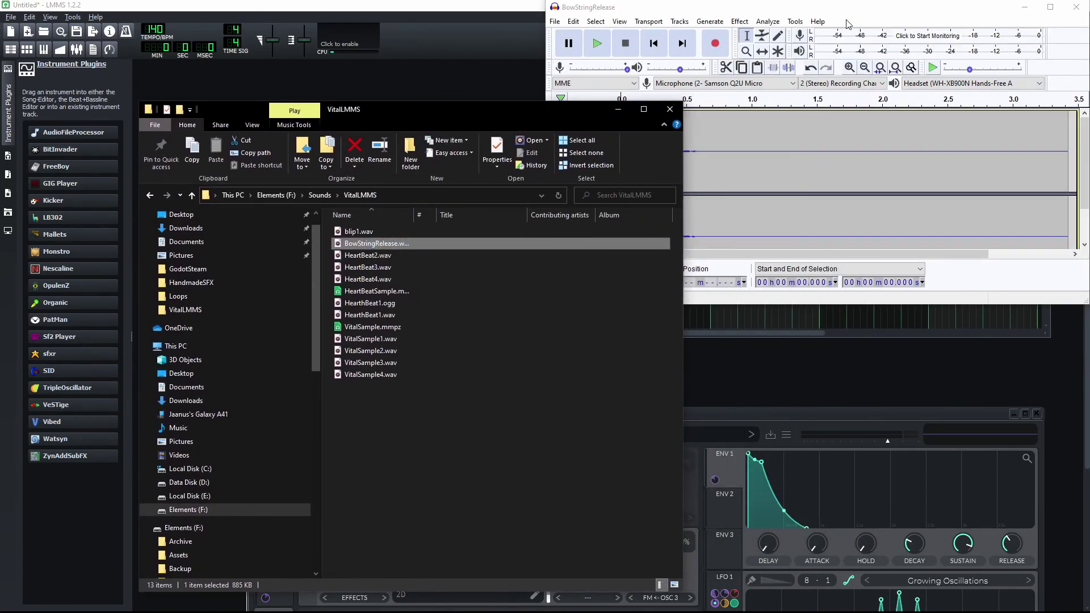
drag(848, 8, 601, 168)
click(795, 166)
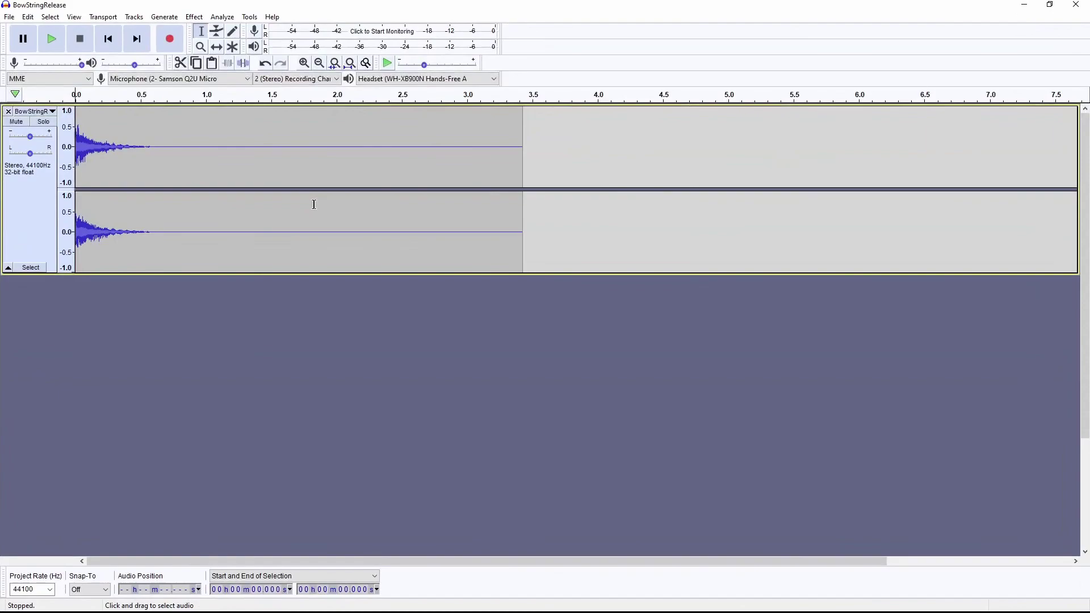
Step: Delete the silent tail after 0.874 s, then after 0.637 s, and select the fade from 0.572 s
drag(190, 151, 587, 151)
key(Delete)
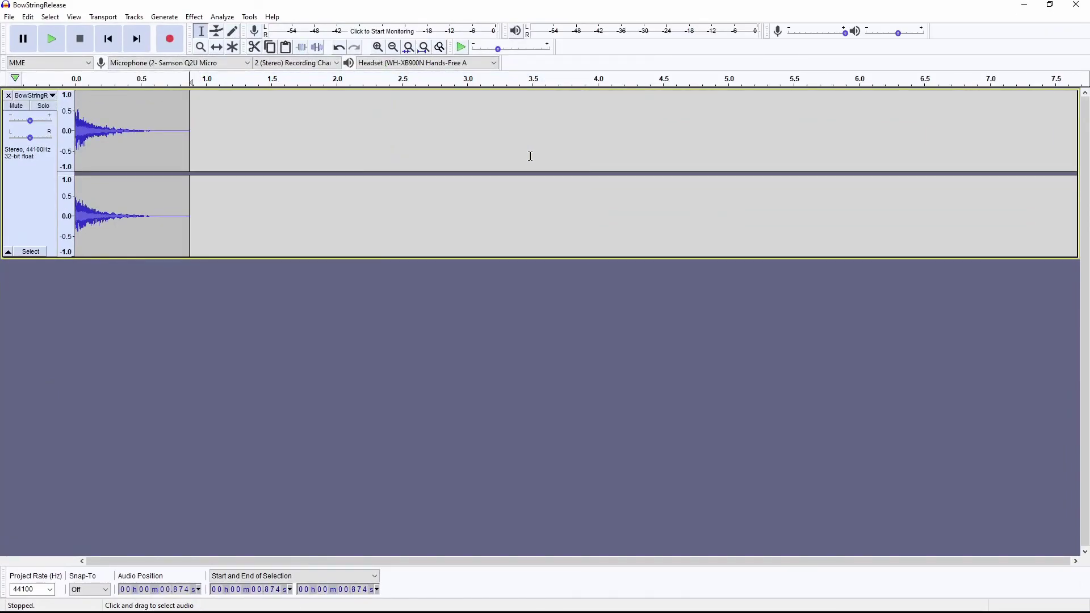
scroll(100, 102, up, 3)
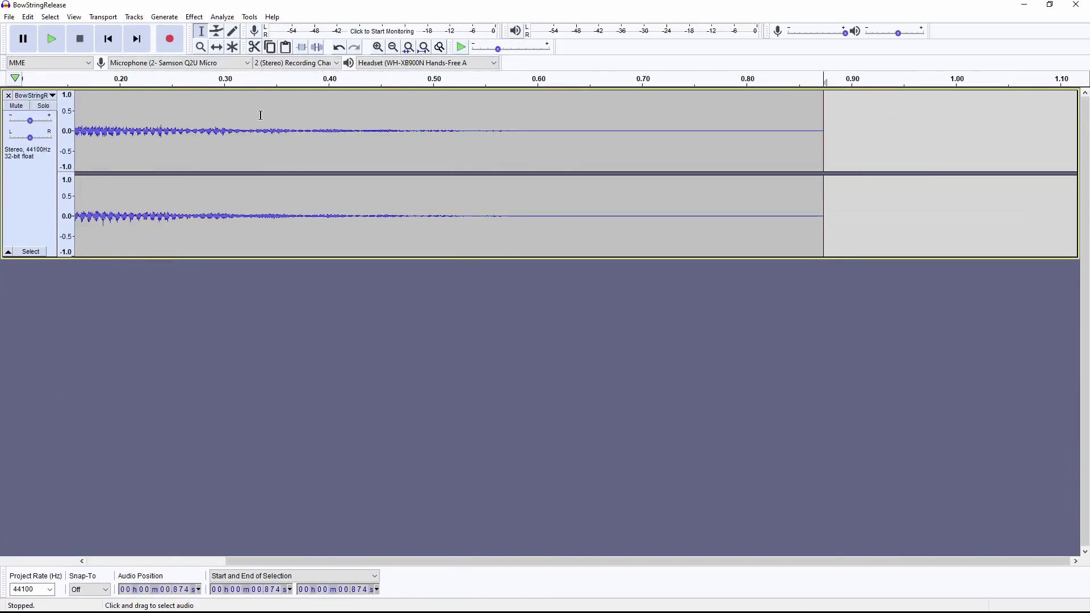
drag(578, 137, 867, 157)
key(Delete)
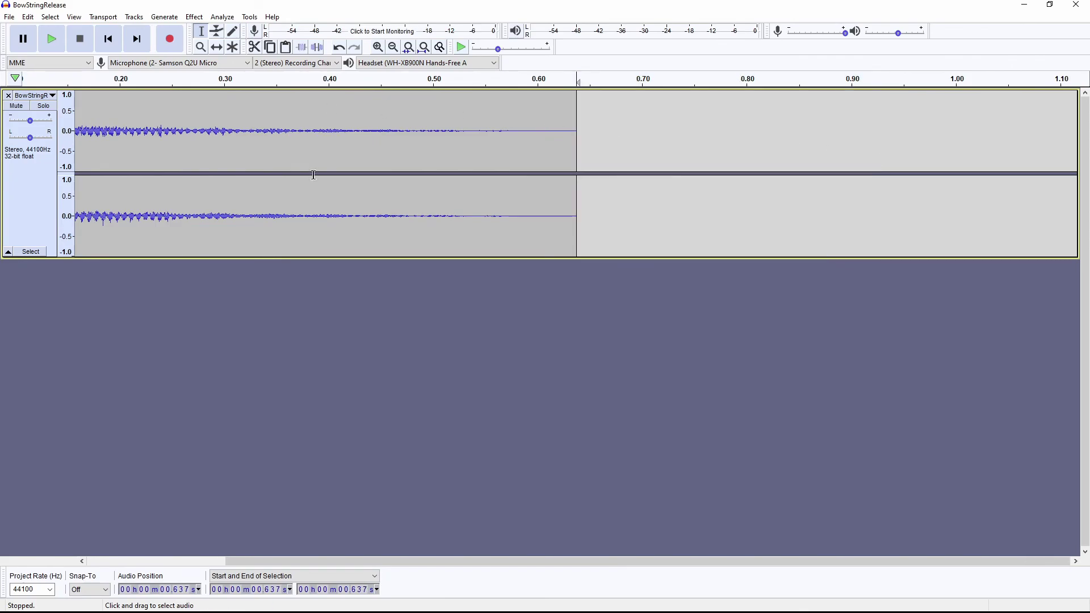
drag(333, 561, 102, 554)
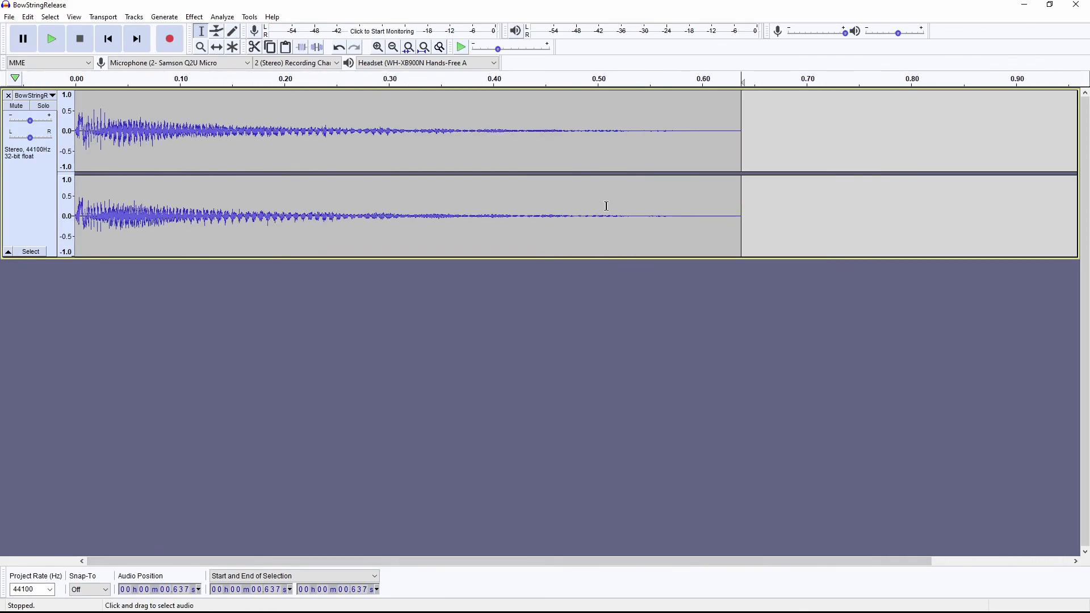
drag(673, 132, 744, 137)
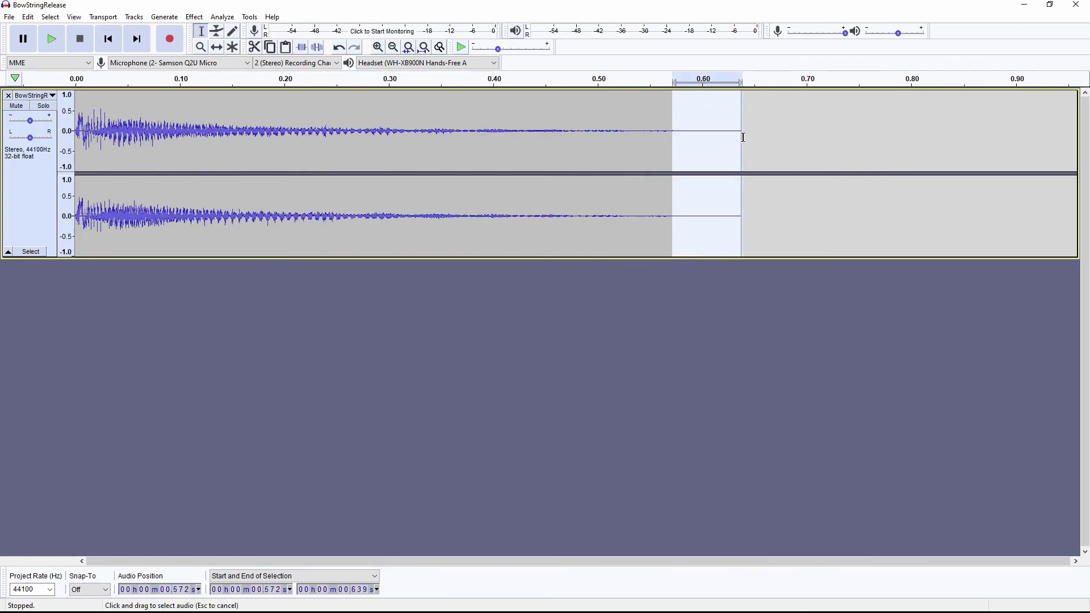